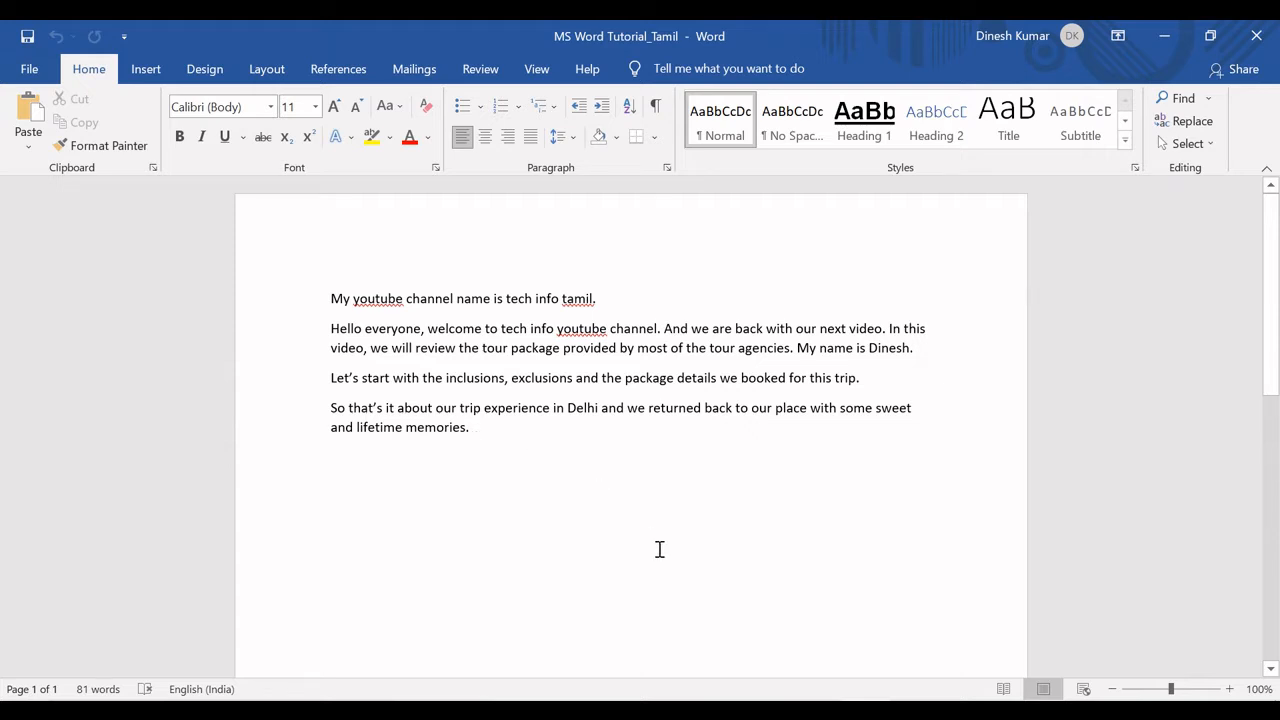
Switch to the Excel functions list and review the Part 4 topics from Insert Smartart to Insert Videos/Object.
click(655, 711)
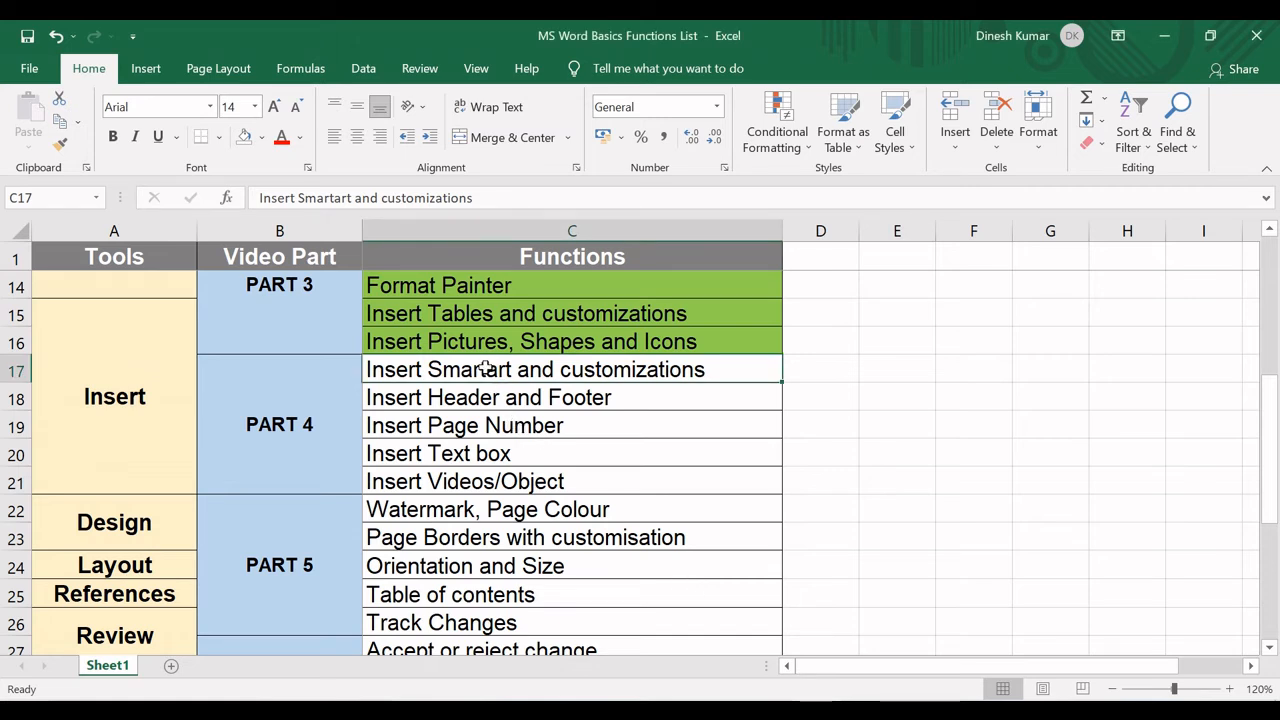
drag(551, 366, 568, 481)
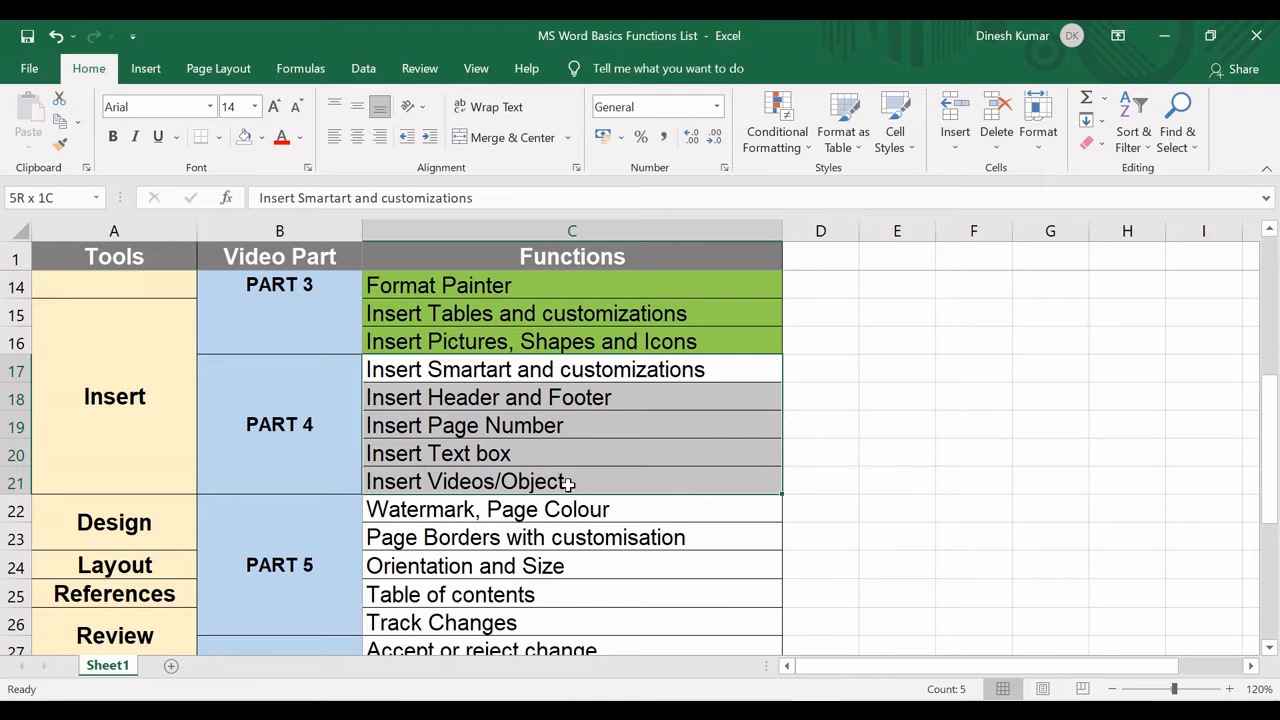
drag(568, 483, 568, 483)
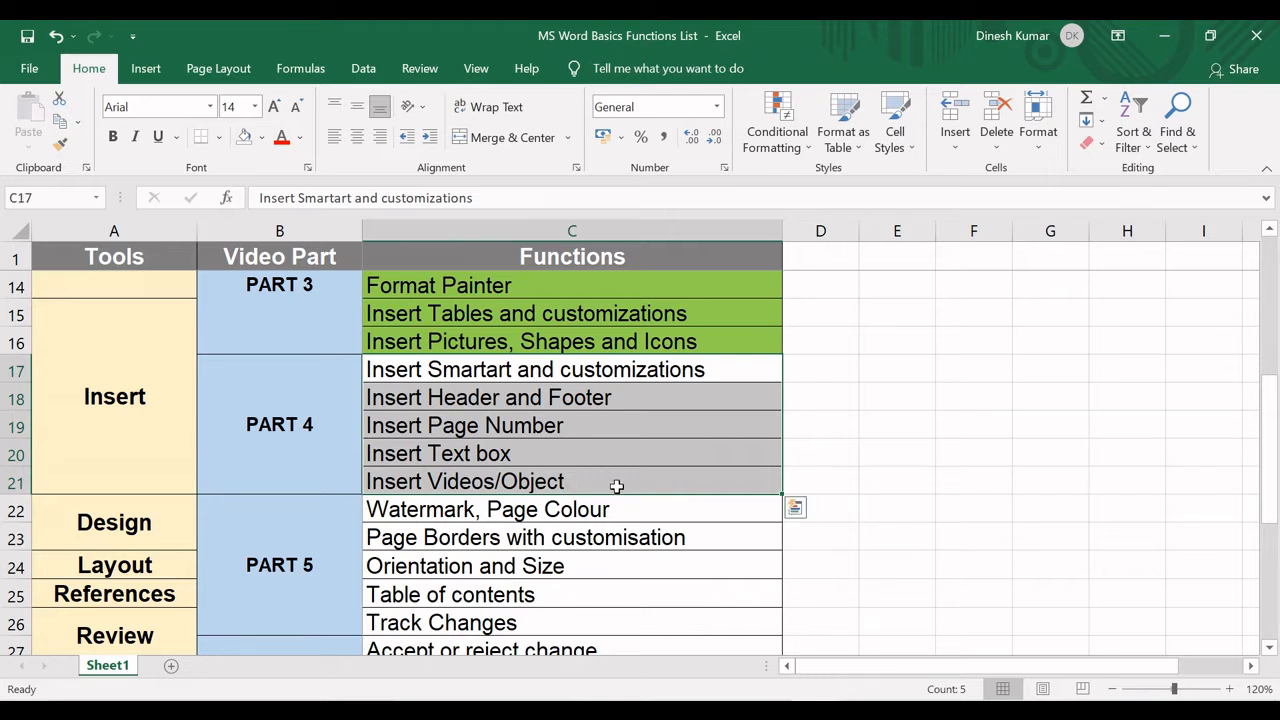
click(617, 486)
click(534, 376)
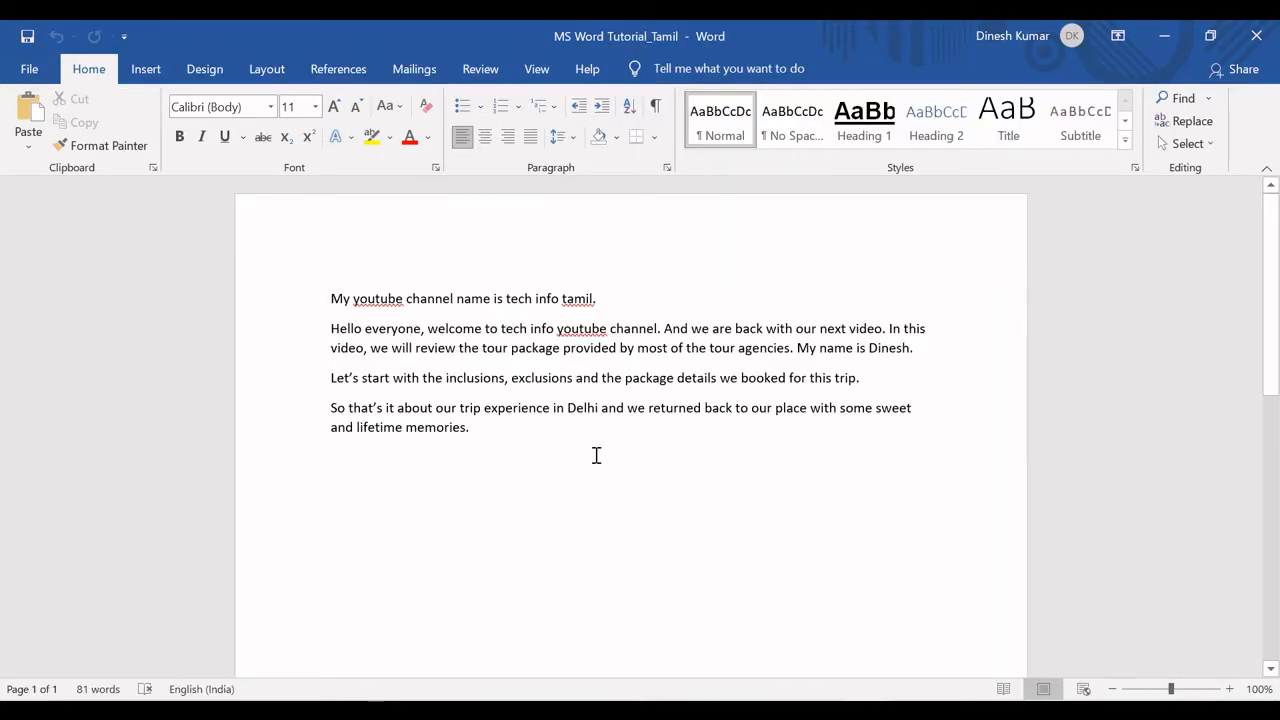
In the Word document, insert a Basic Process SmartArt graphic on a new line below the last paragraph.
key(Return)
click(141, 78)
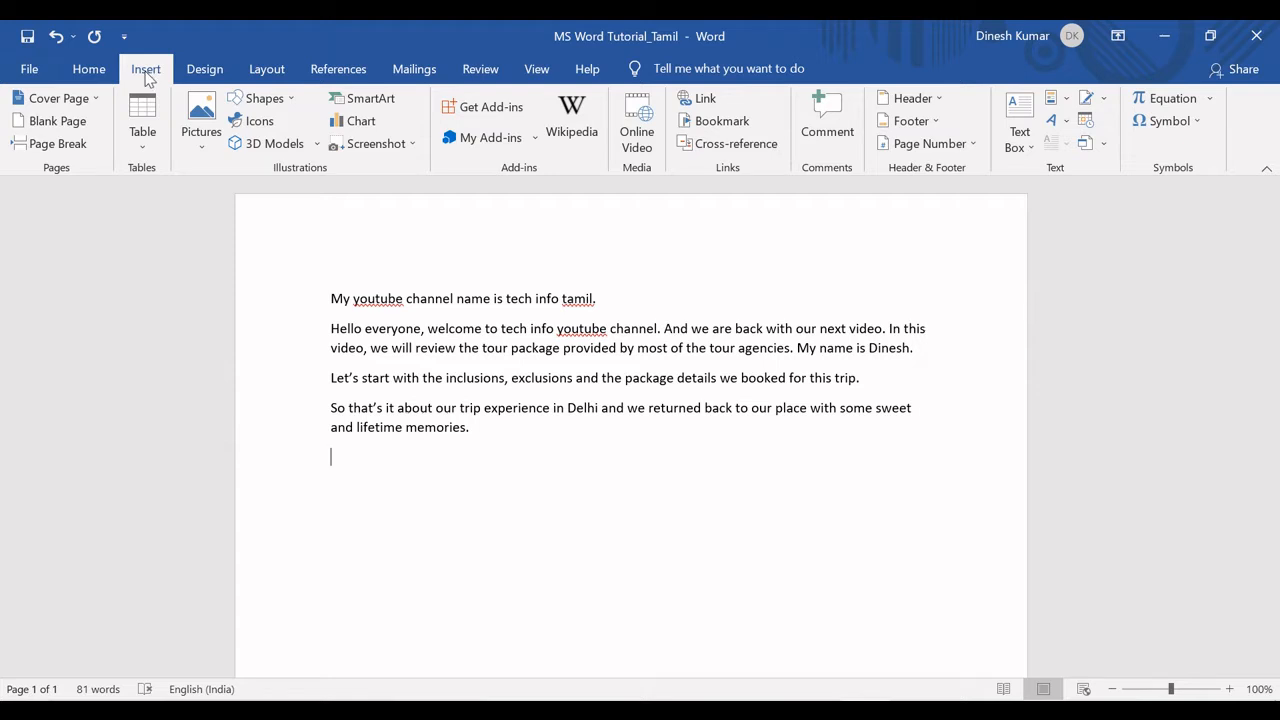
click(367, 104)
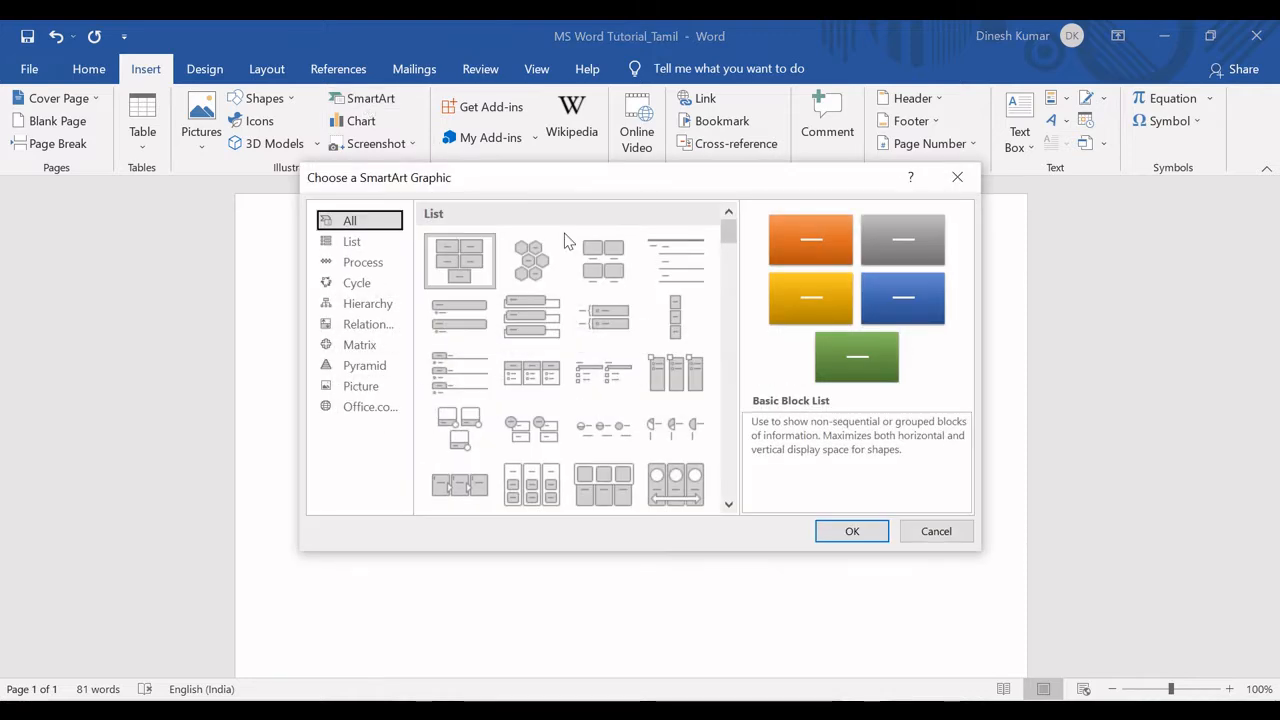
mouse_move(727, 234)
mouse_down()
mouse_move(730, 492)
mouse_move(728, 224)
mouse_up()
click(350, 243)
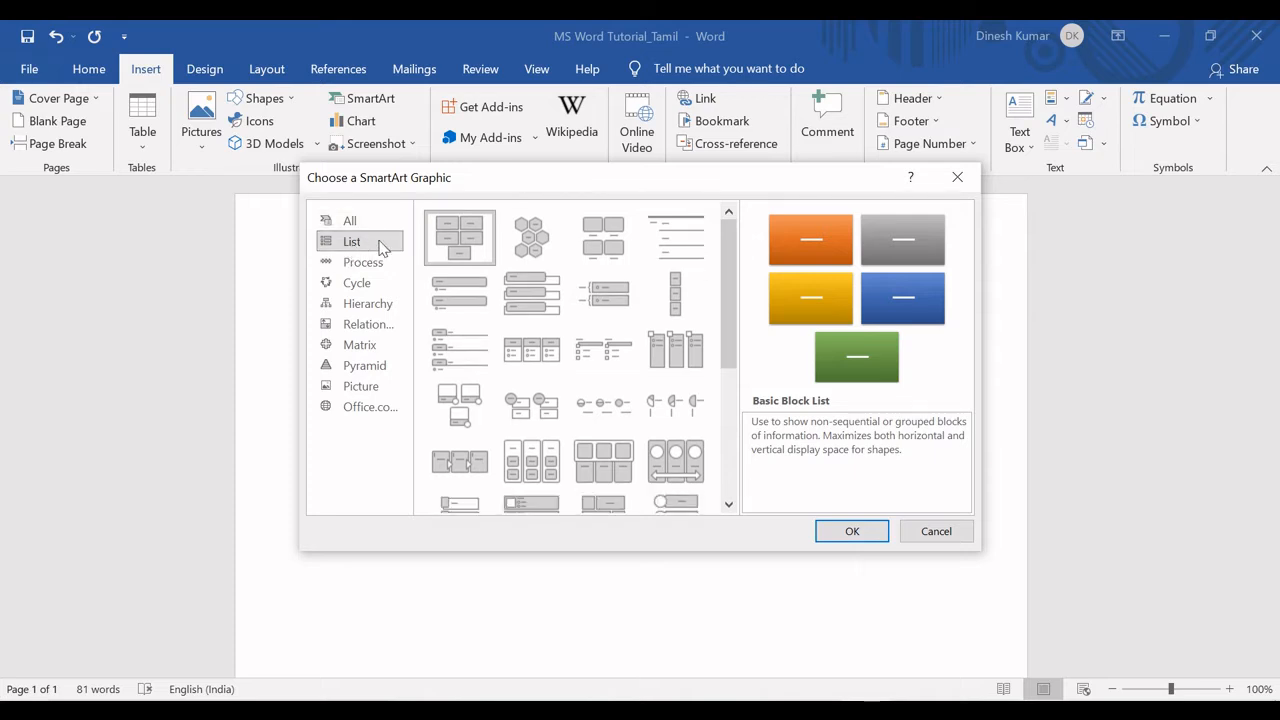
click(376, 263)
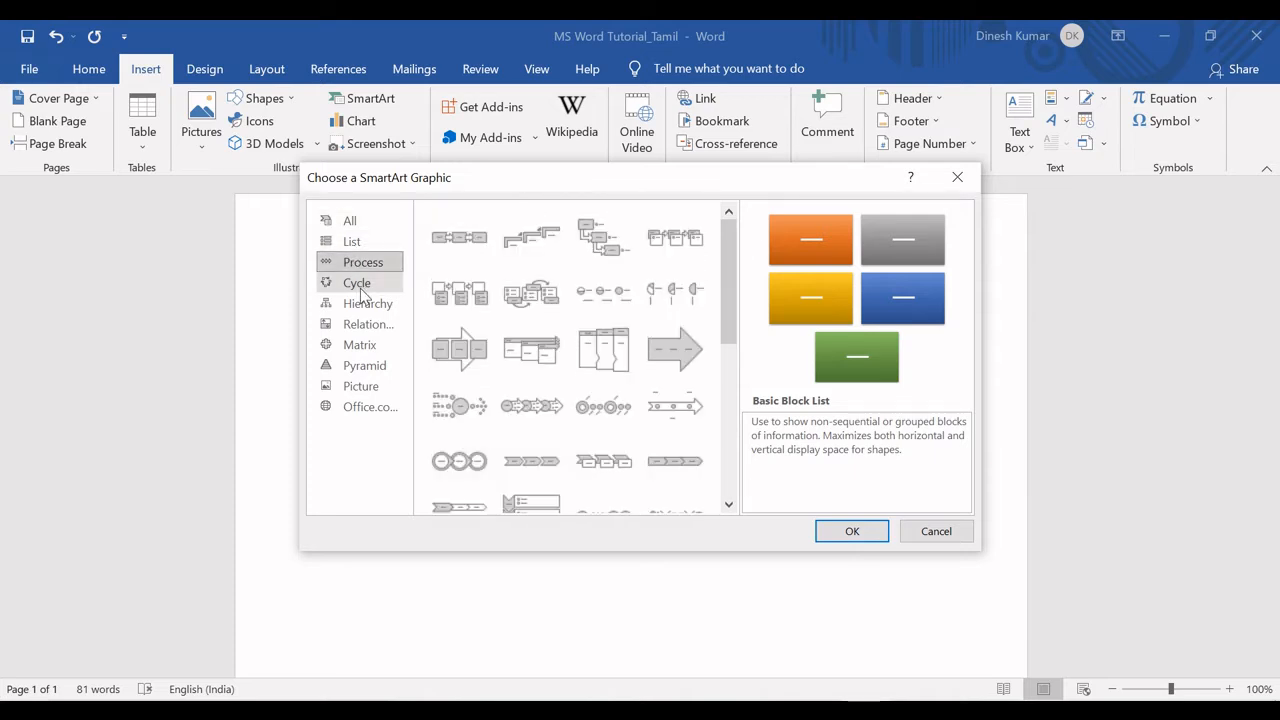
click(368, 287)
click(363, 322)
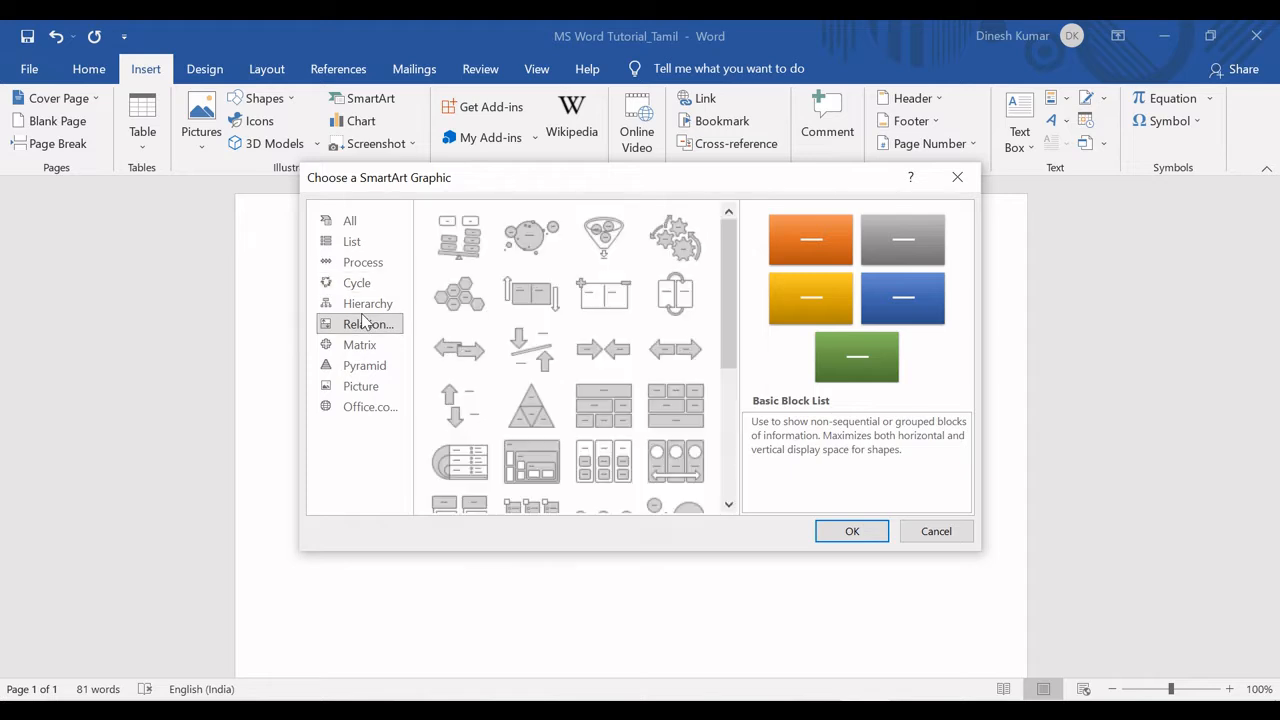
click(355, 246)
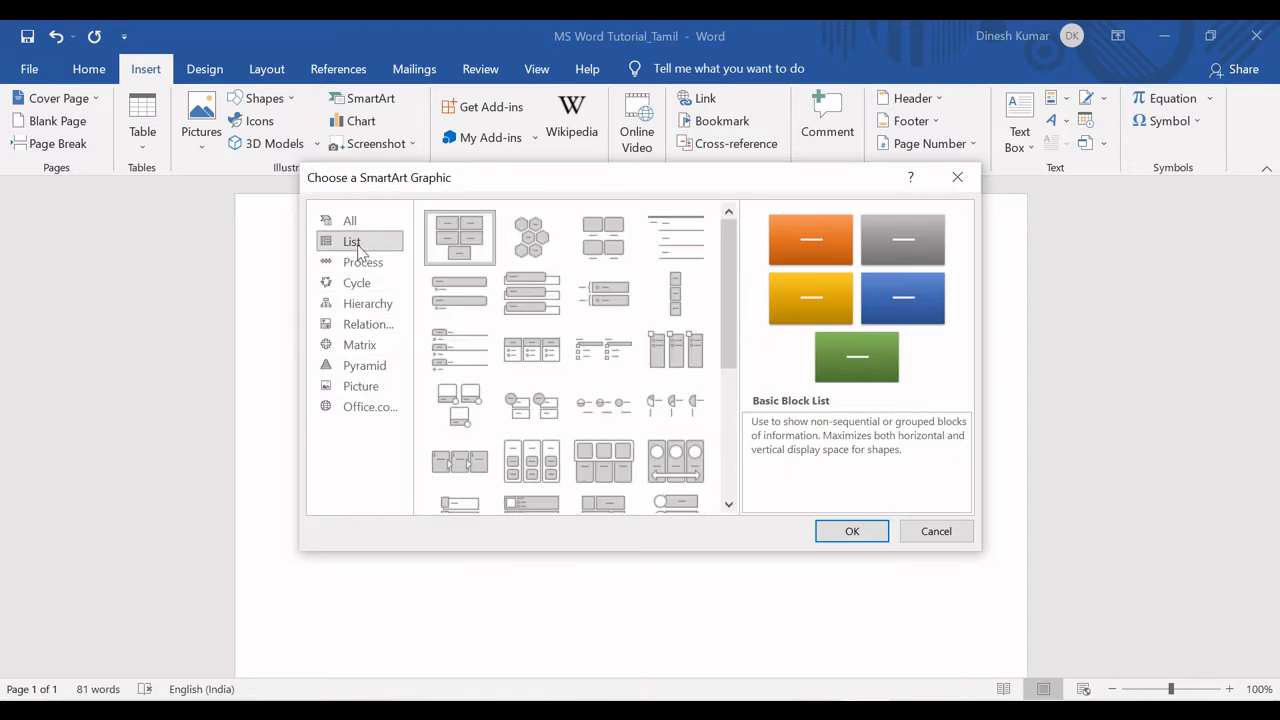
click(370, 264)
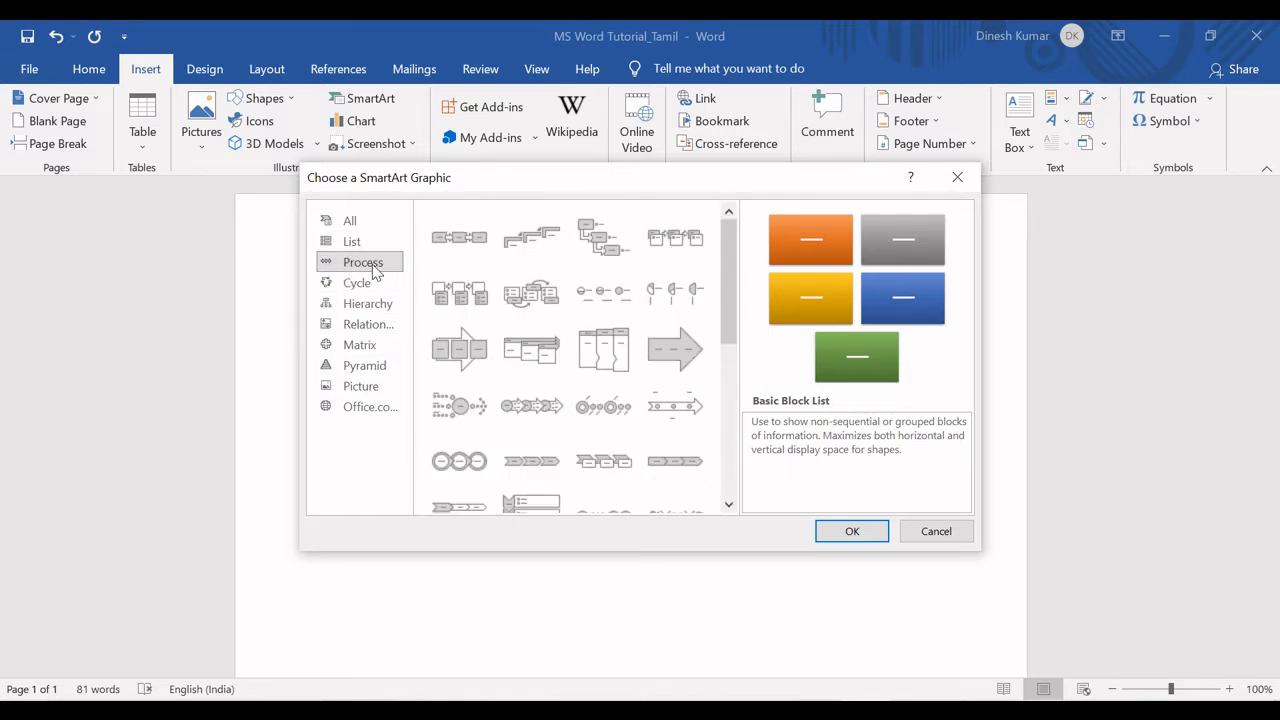
double_click(453, 241)
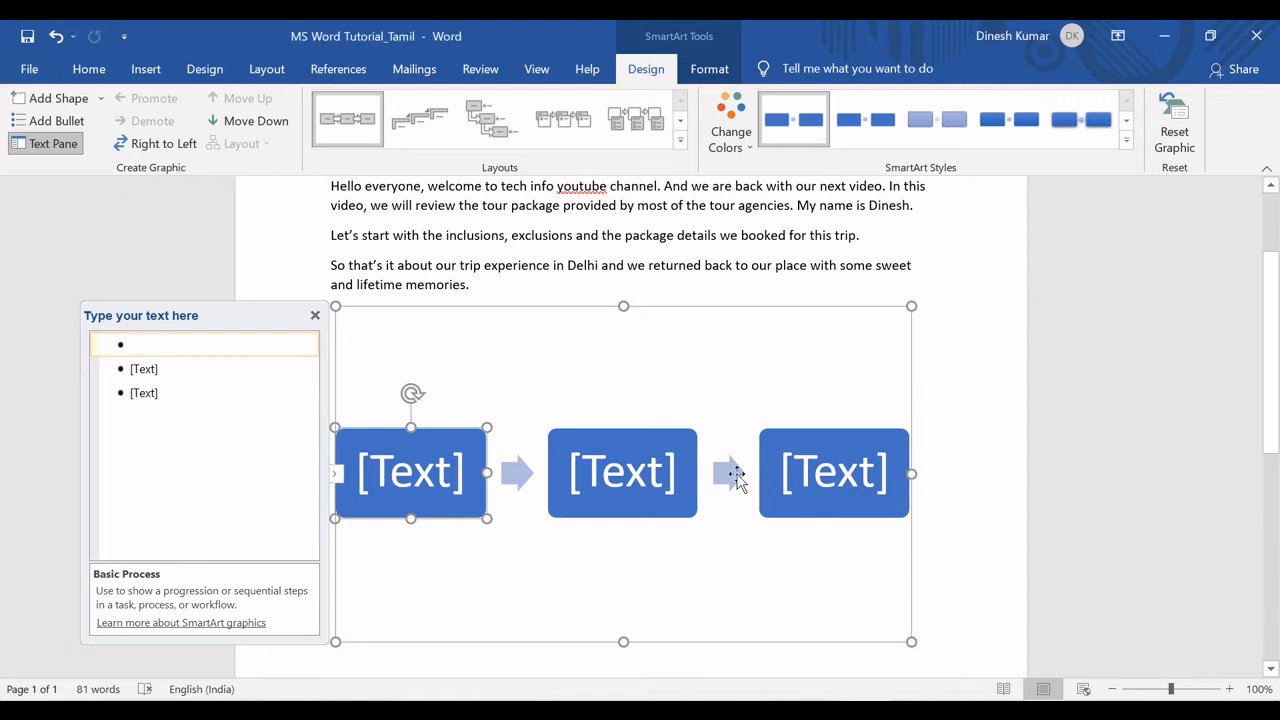
Make the SmartArt graphic wider and shorter, and extend the process to six boxes, removing any surplus one.
drag(908, 640, 956, 516)
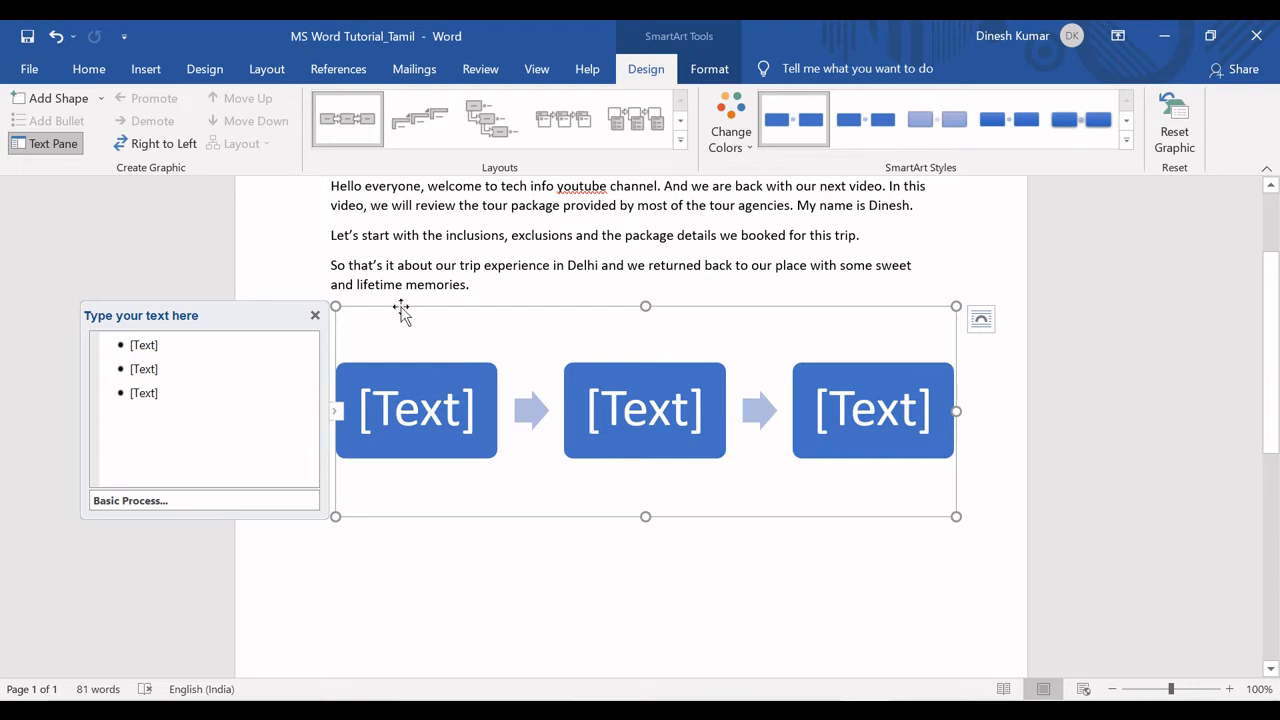
click(57, 100)
click(57, 100)
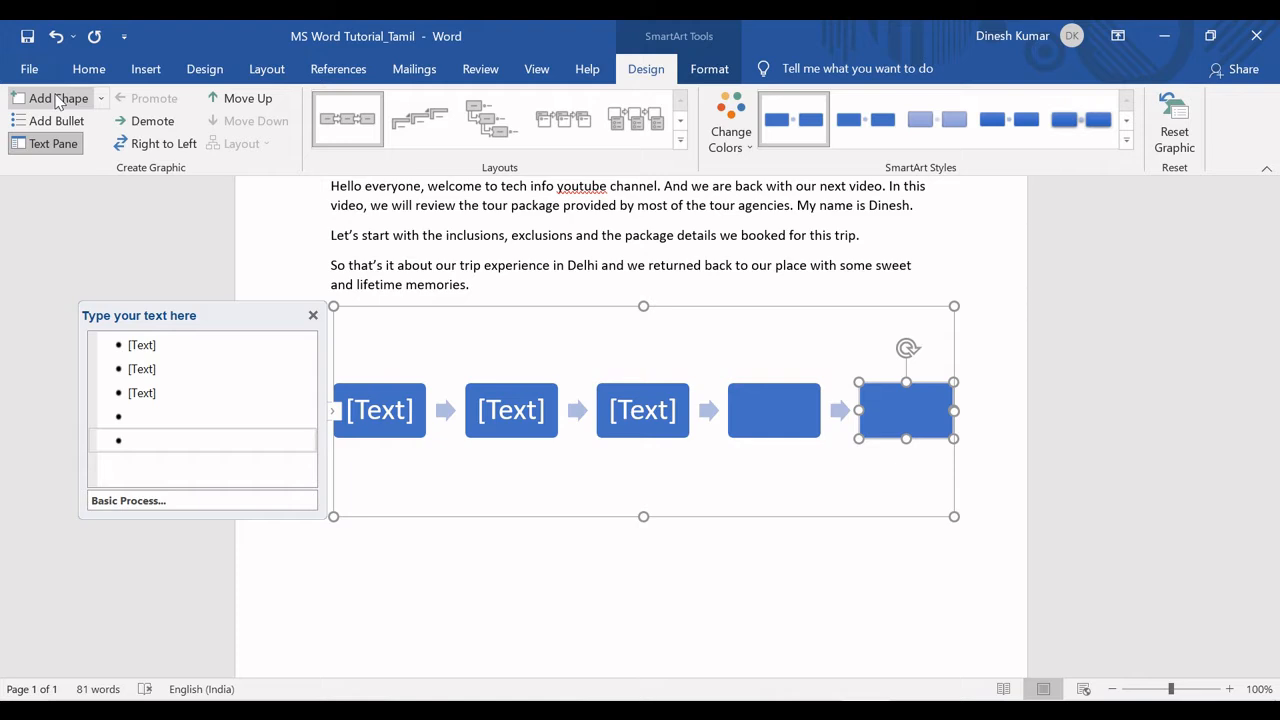
click(57, 100)
click(57, 100)
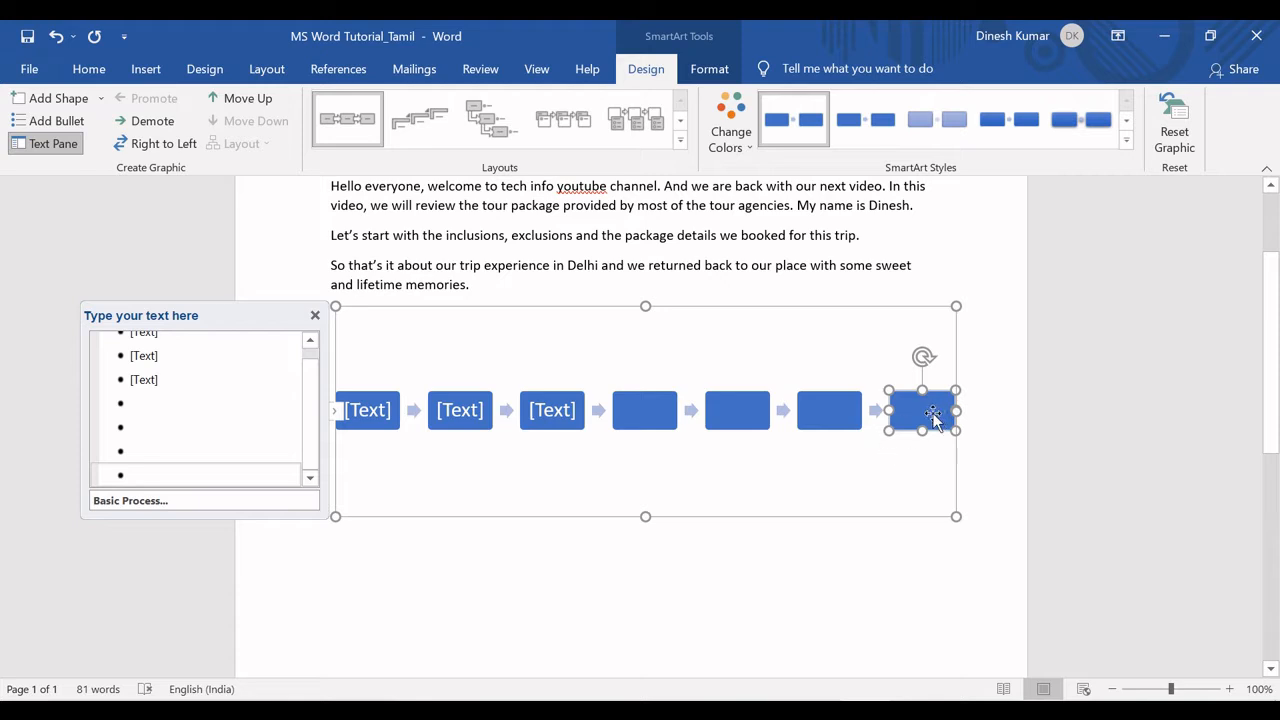
click(827, 422)
key(Delete)
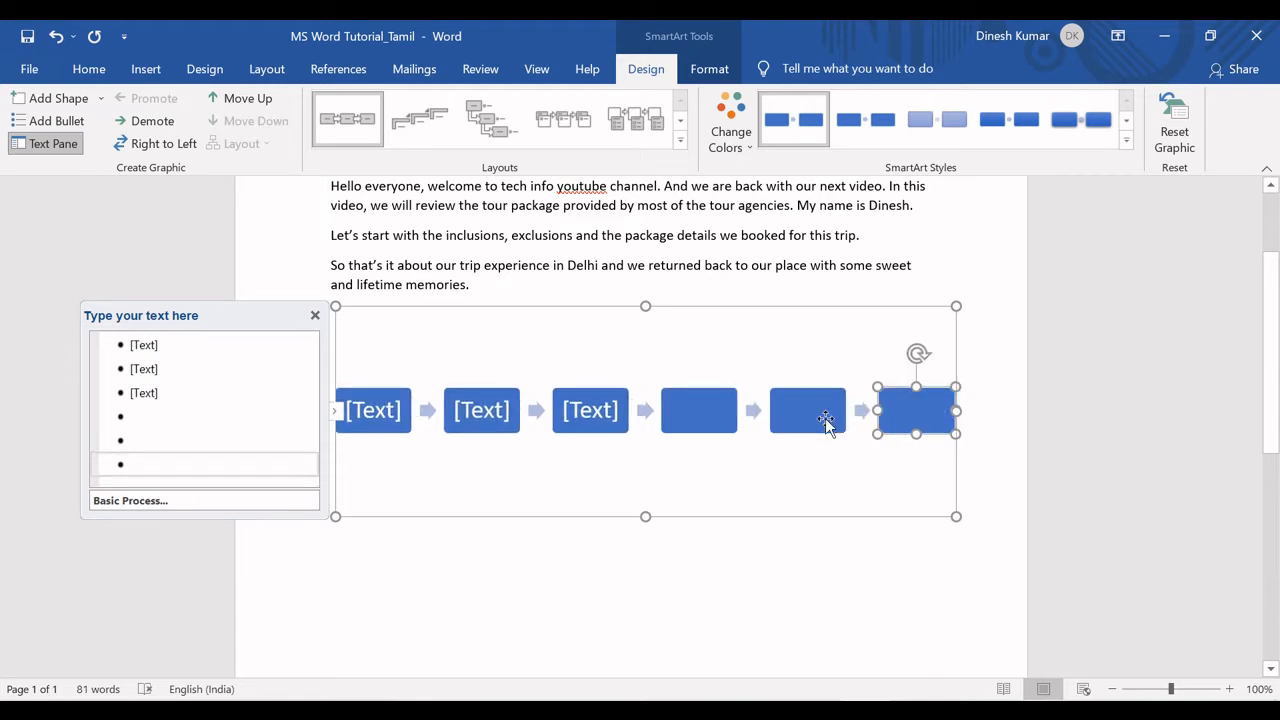
Label the first three process boxes "Tech Kichdy", "MS Word" and "Tutorial".
click(360, 408)
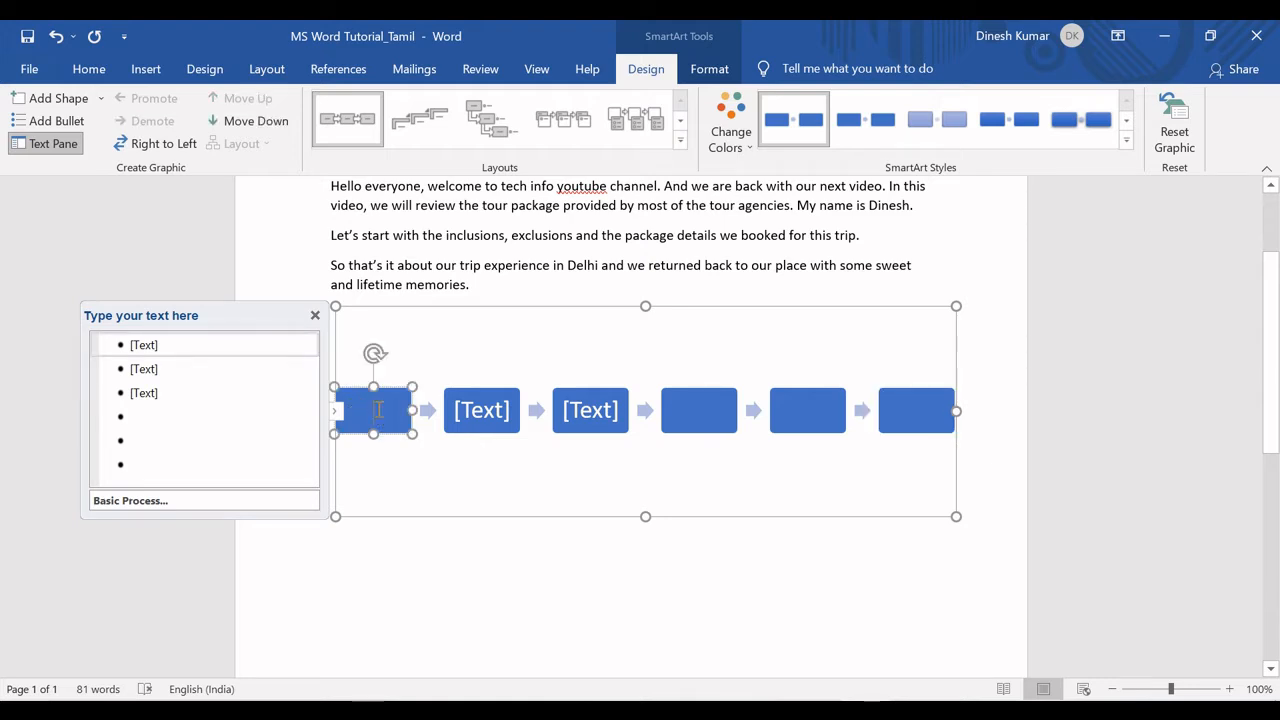
text(Tech Kichdy)
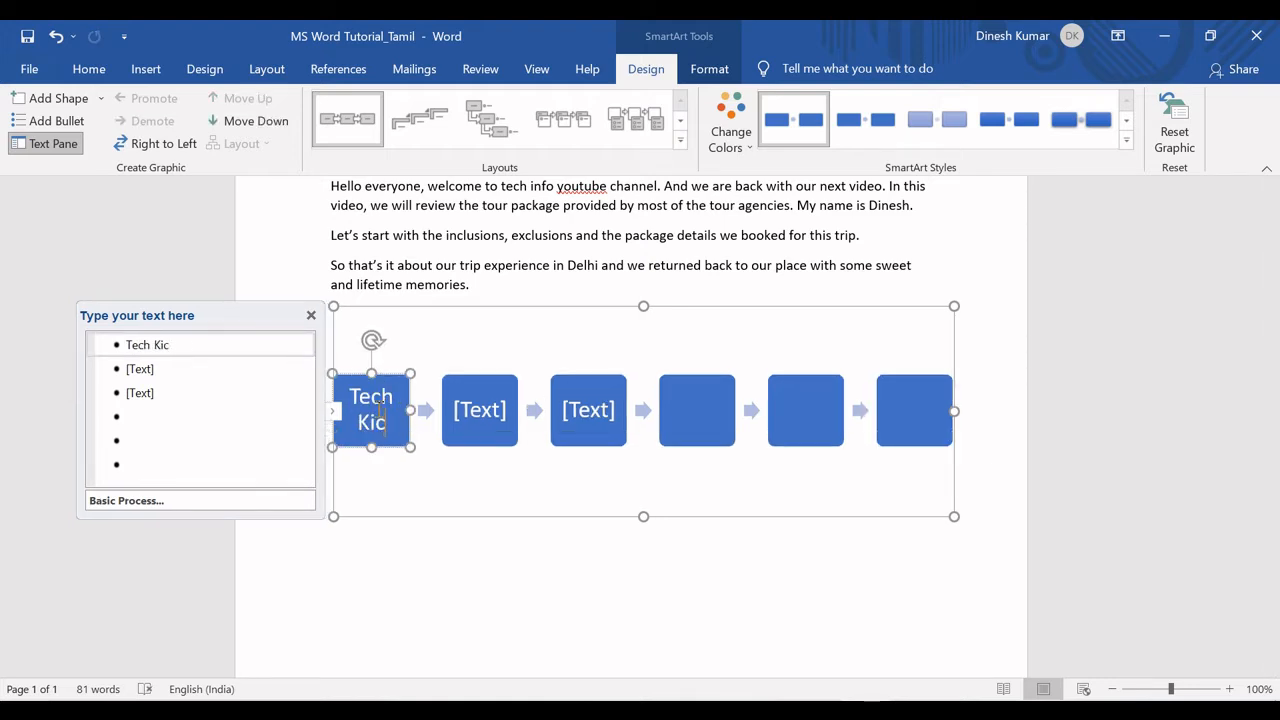
click(455, 410)
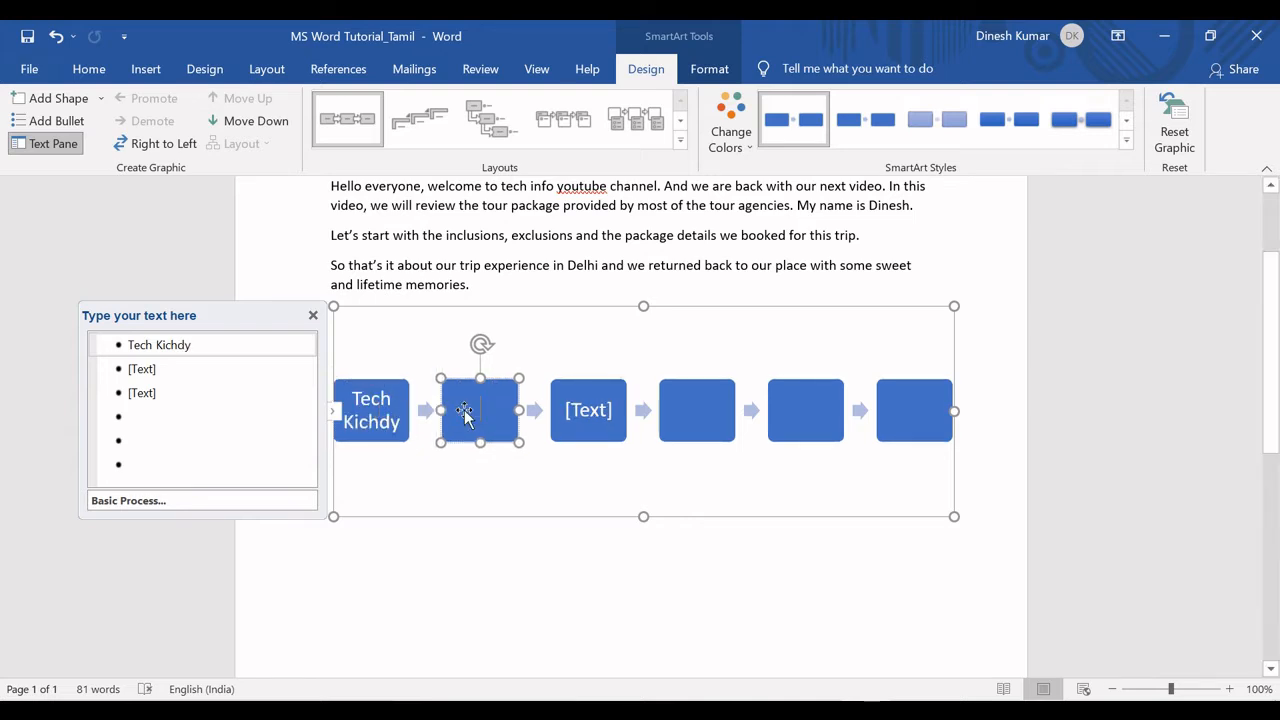
text(MS Word)
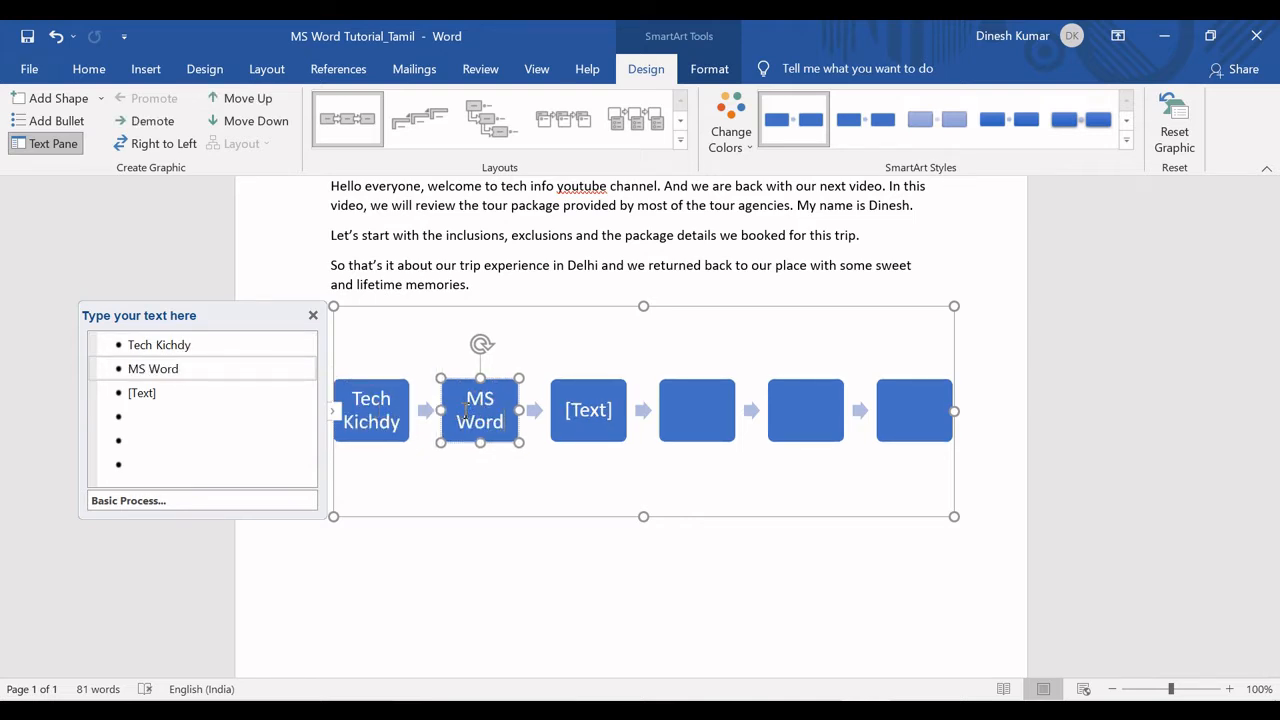
click(610, 410)
text(T)
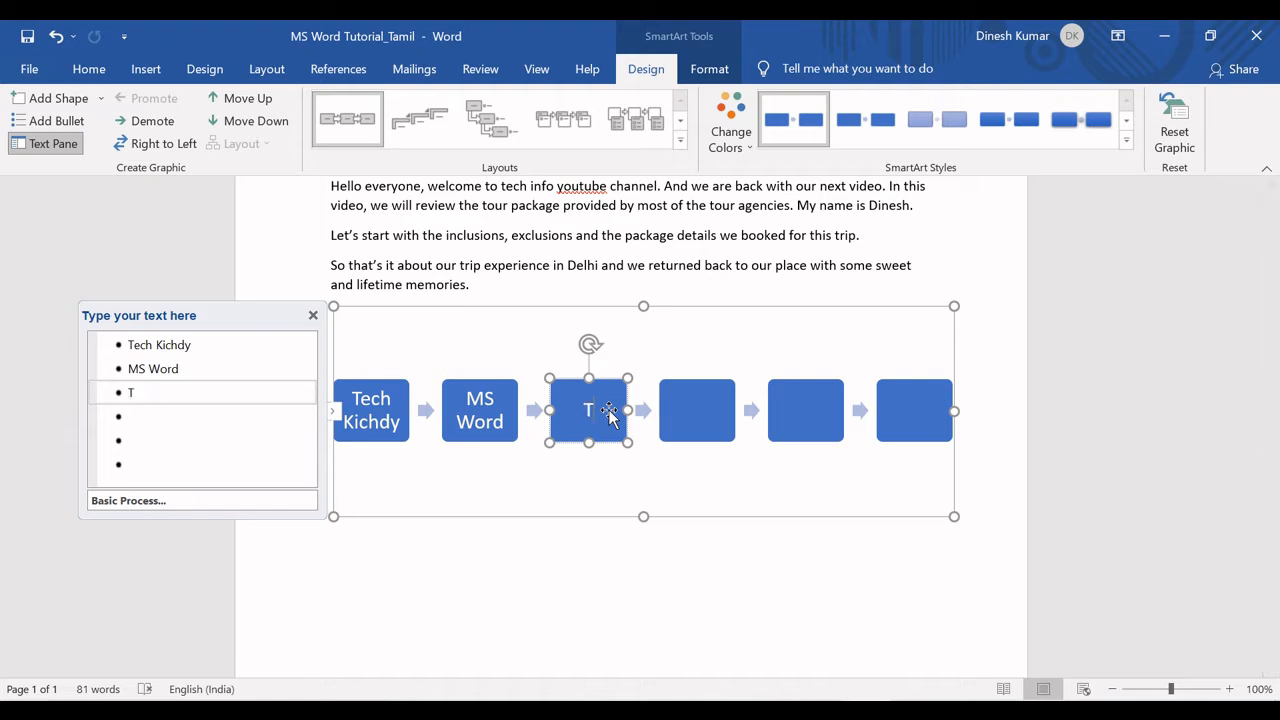
text(utorial)
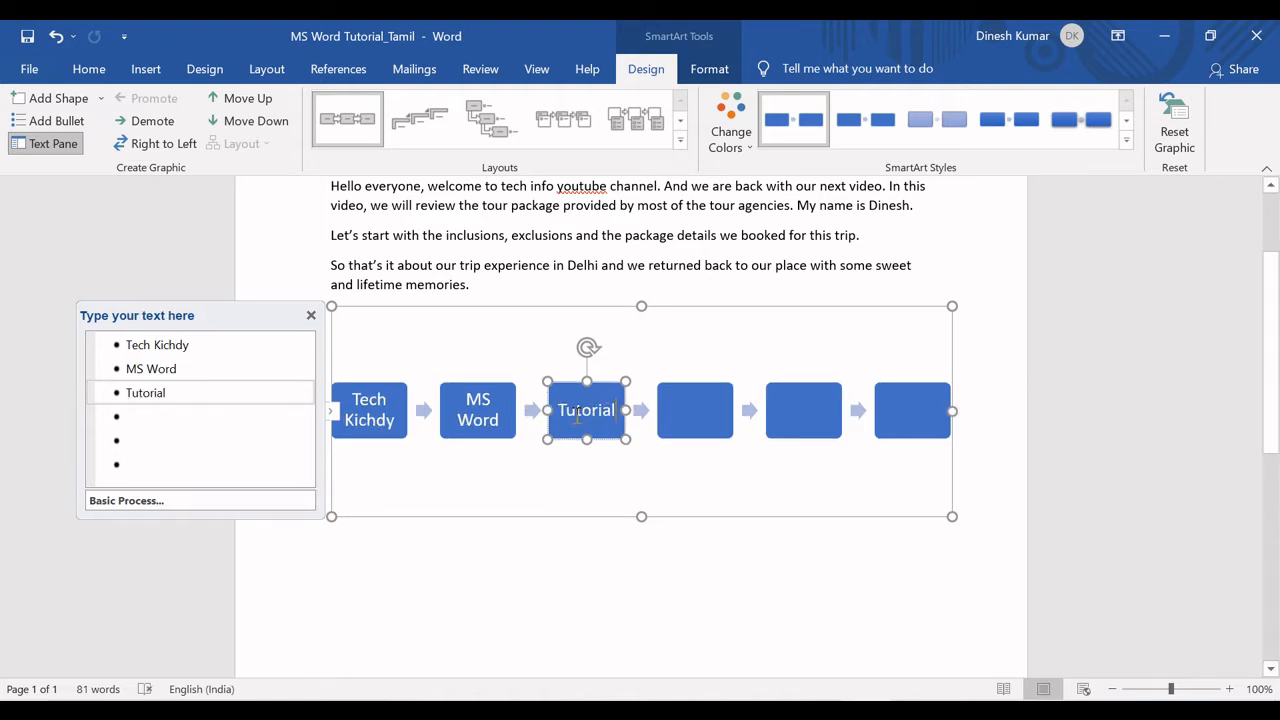
click(467, 412)
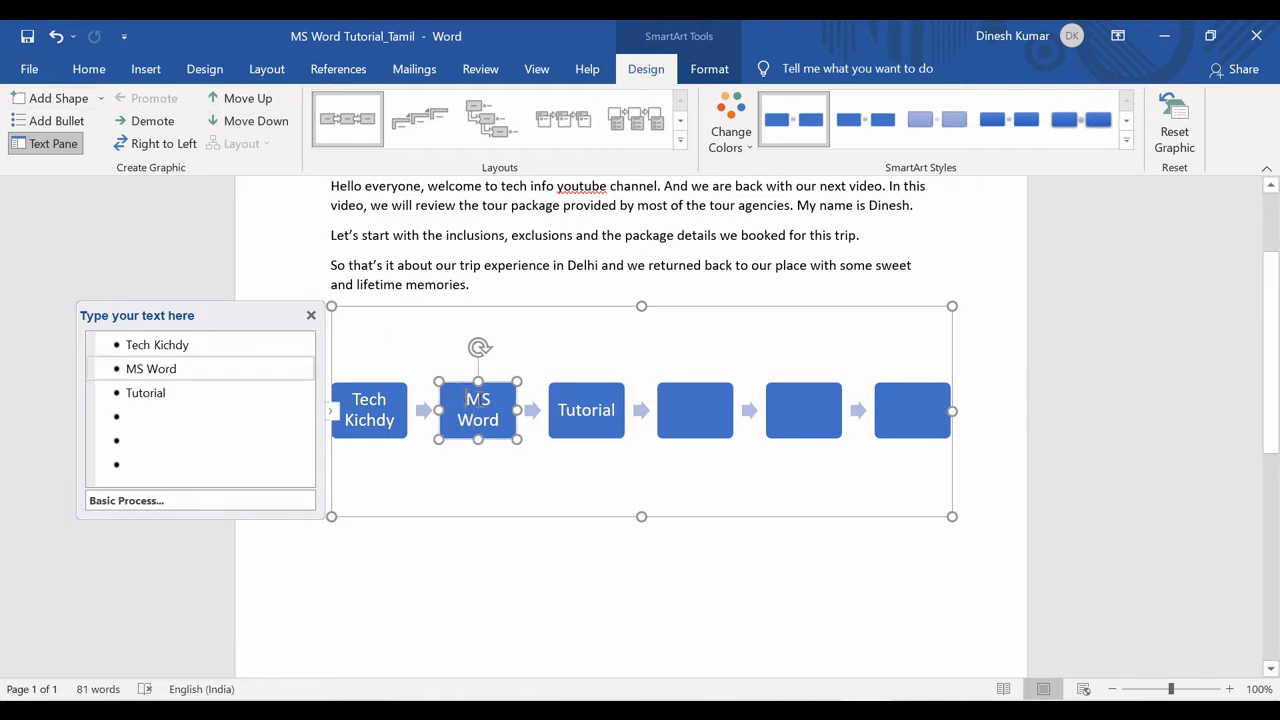
click(566, 410)
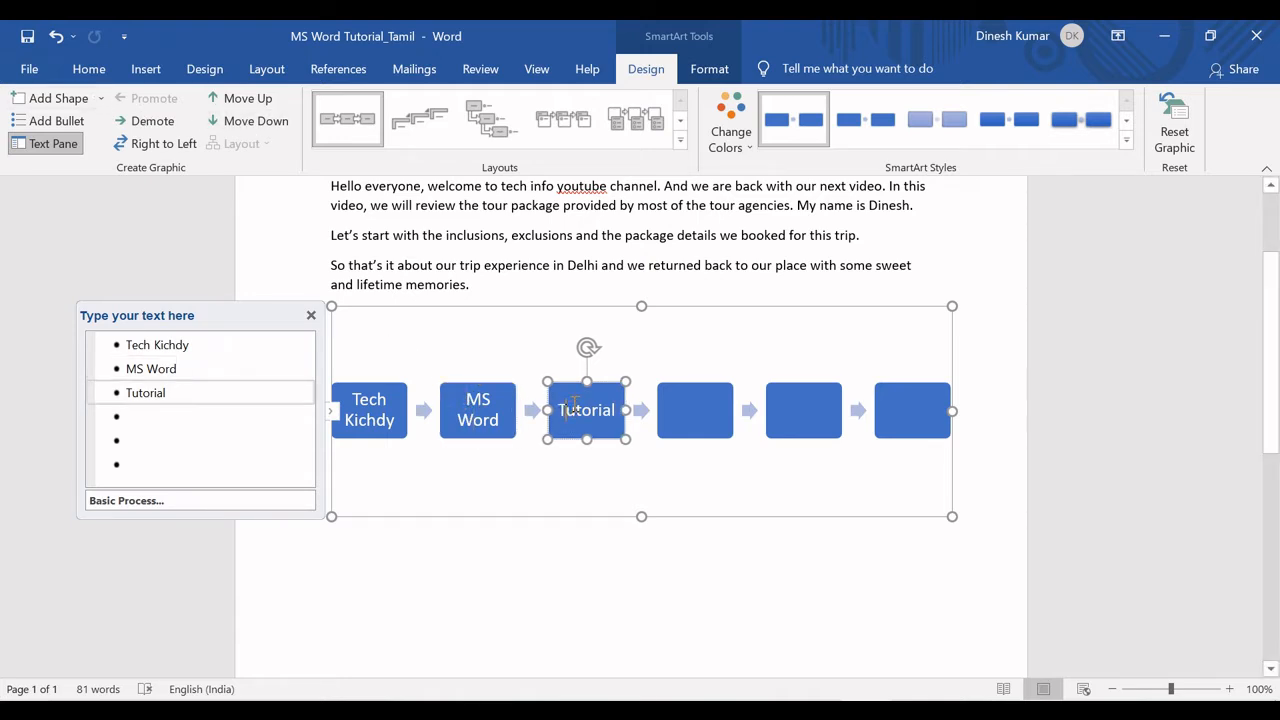
Recolour the whole SmartArt graphic with the fourth Colorful variation, running from yellow through green to blue.
click(488, 308)
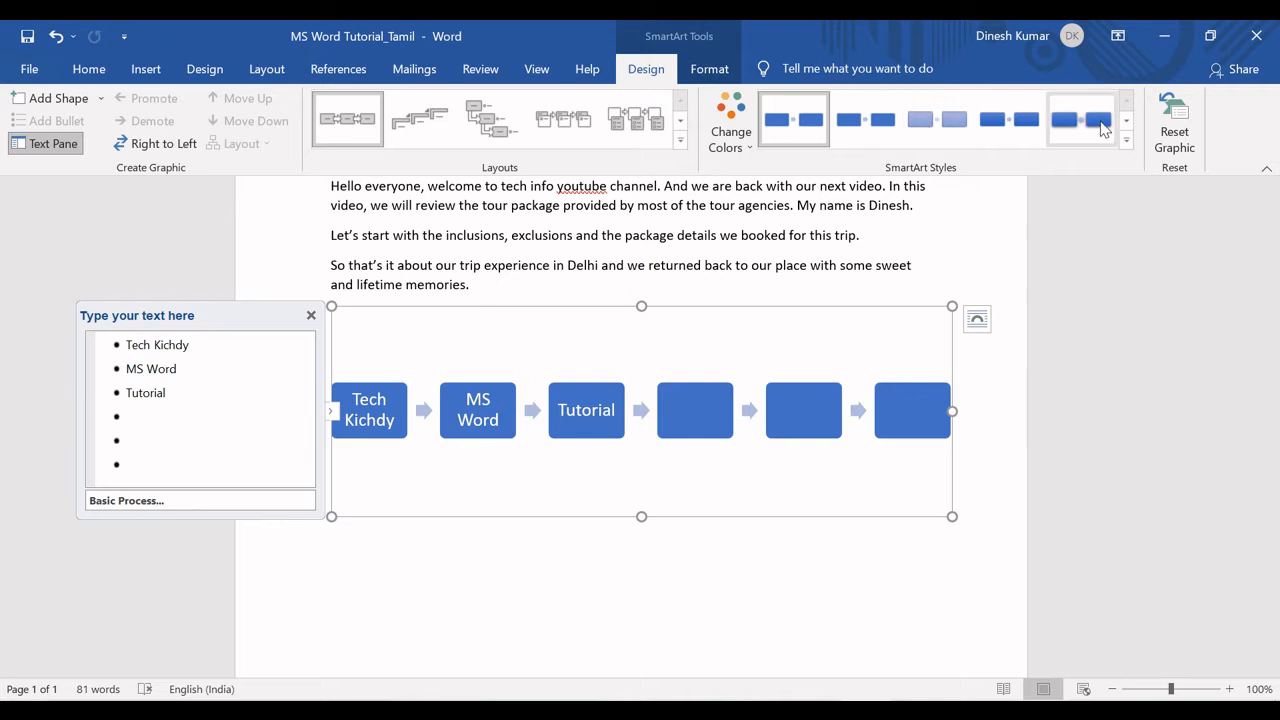
click(1126, 140)
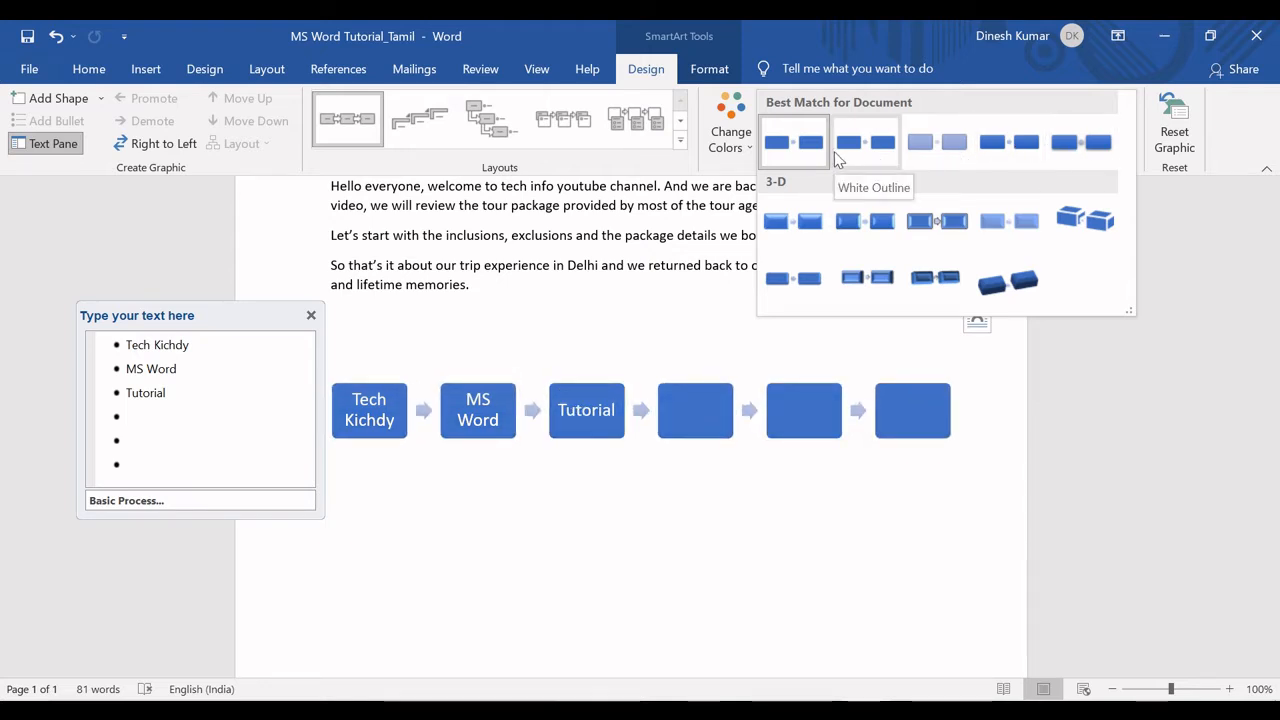
click(727, 136)
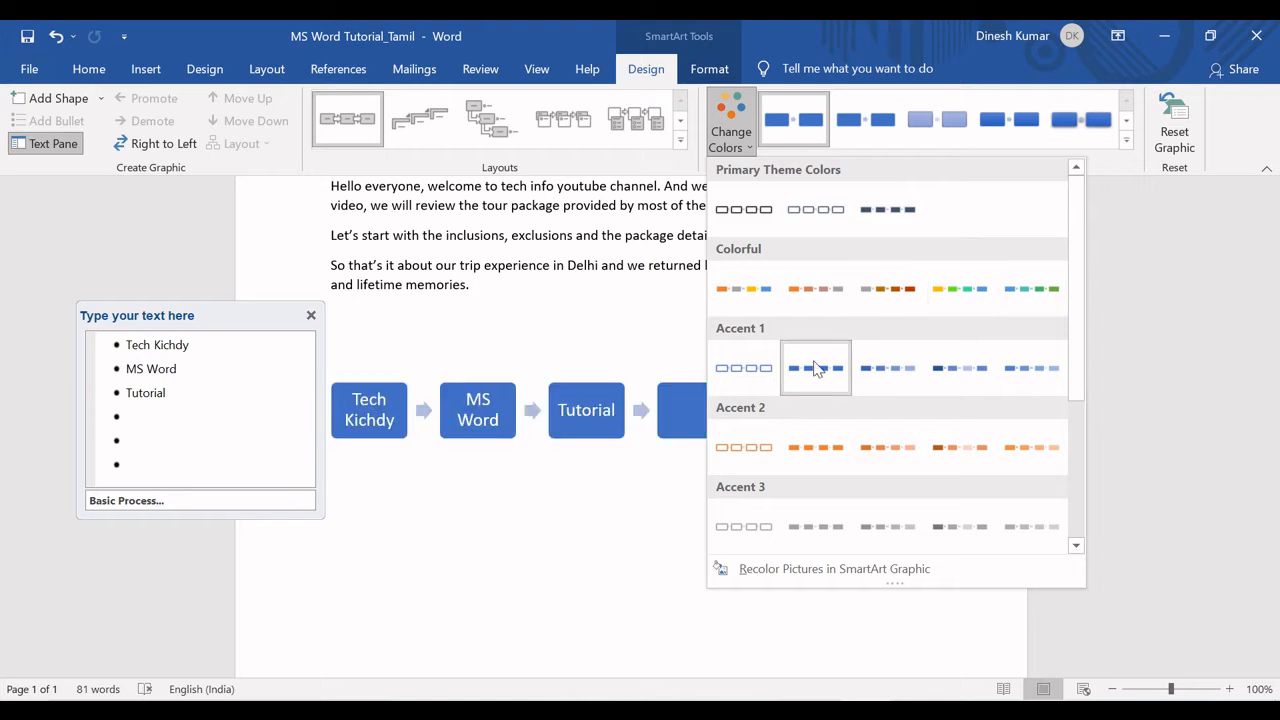
drag(1077, 355, 1083, 486)
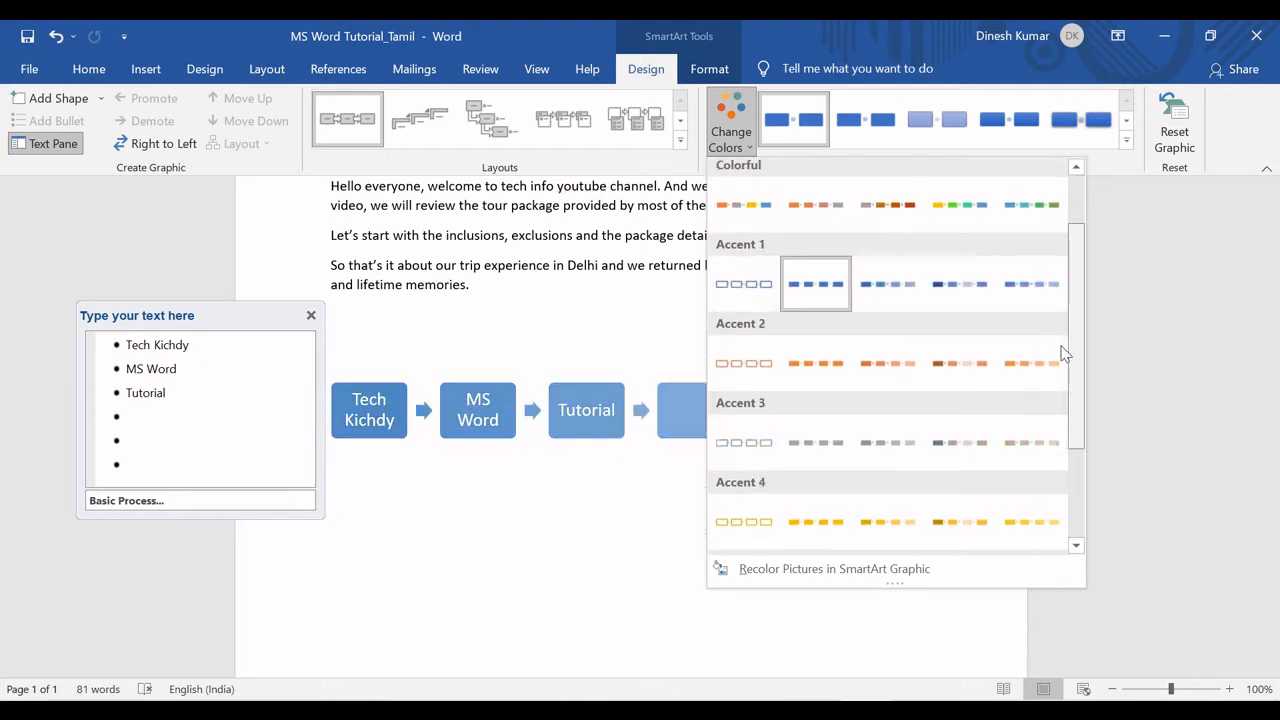
scroll(1063, 351, up, 3)
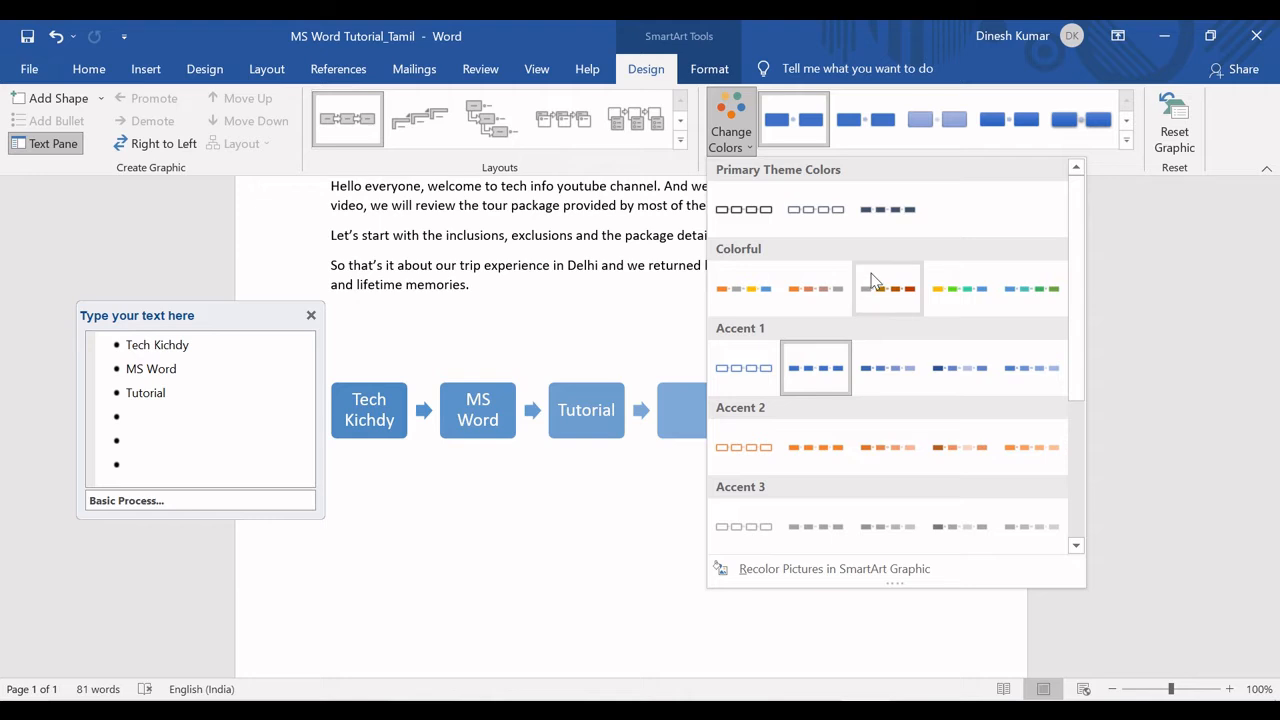
click(960, 290)
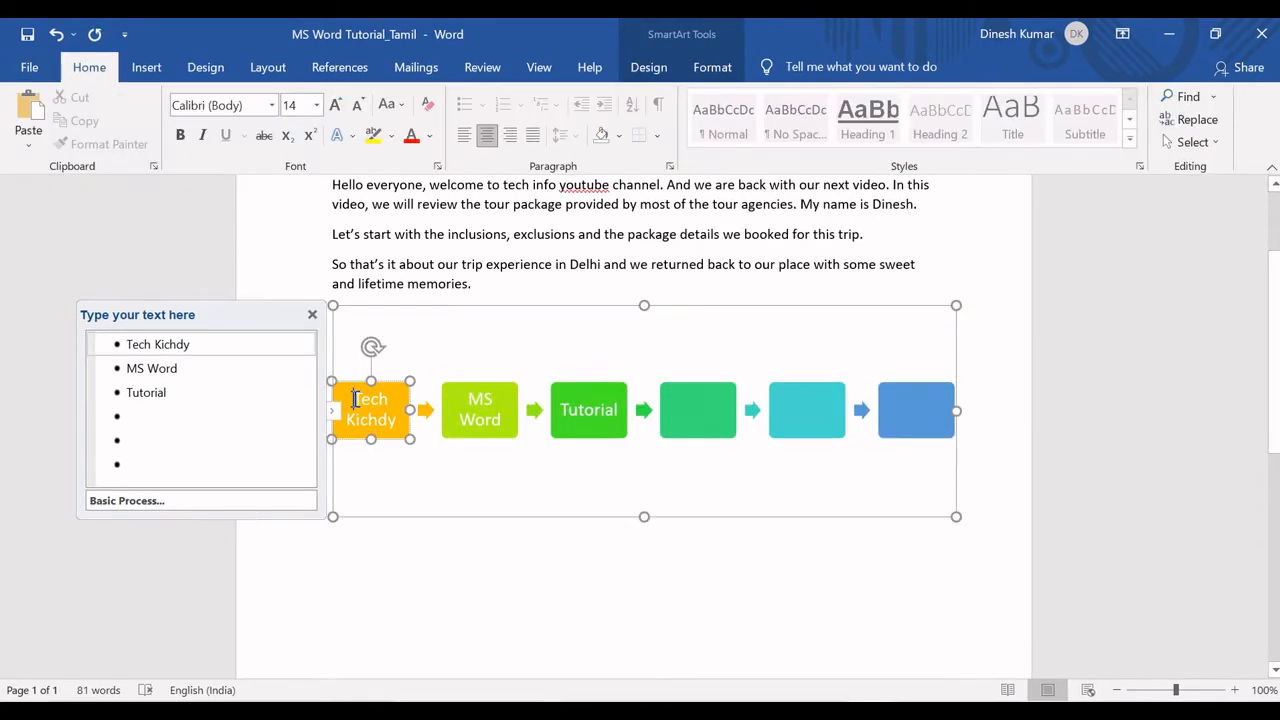
Format the "Tech Kichdy" text in the first box with black font colour and the Arial font.
drag(355, 399, 400, 417)
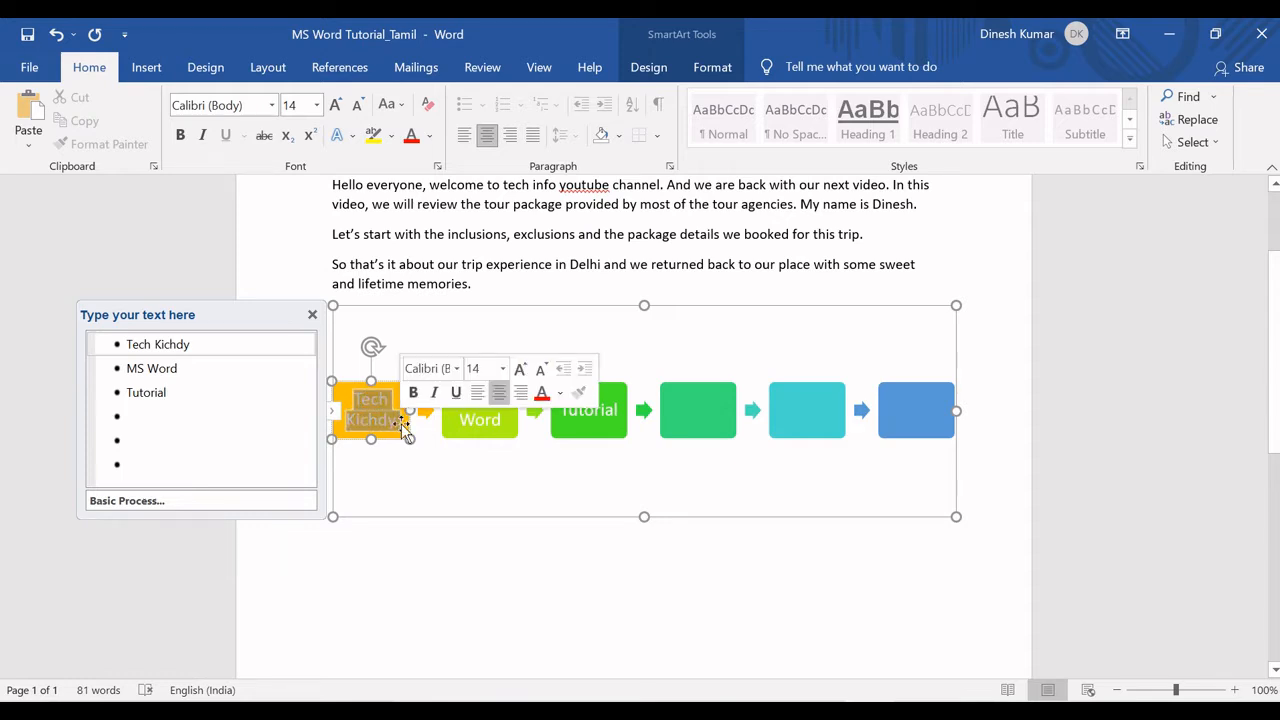
click(429, 136)
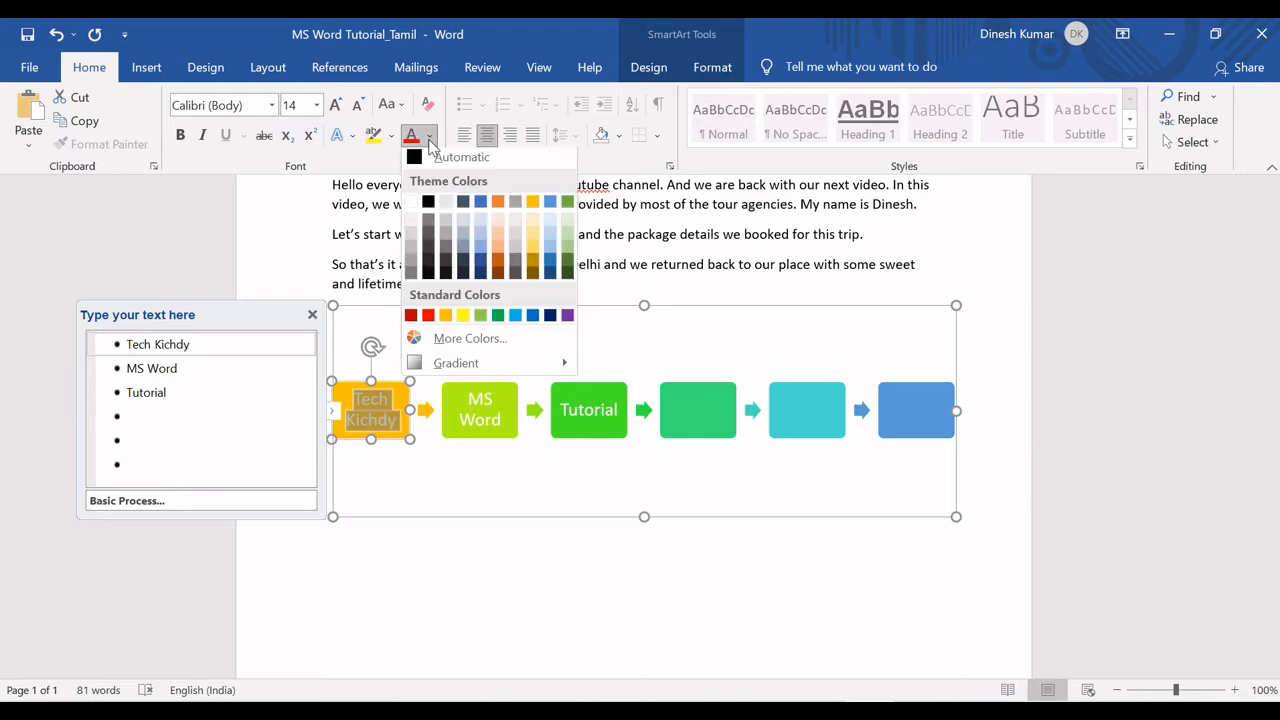
click(429, 206)
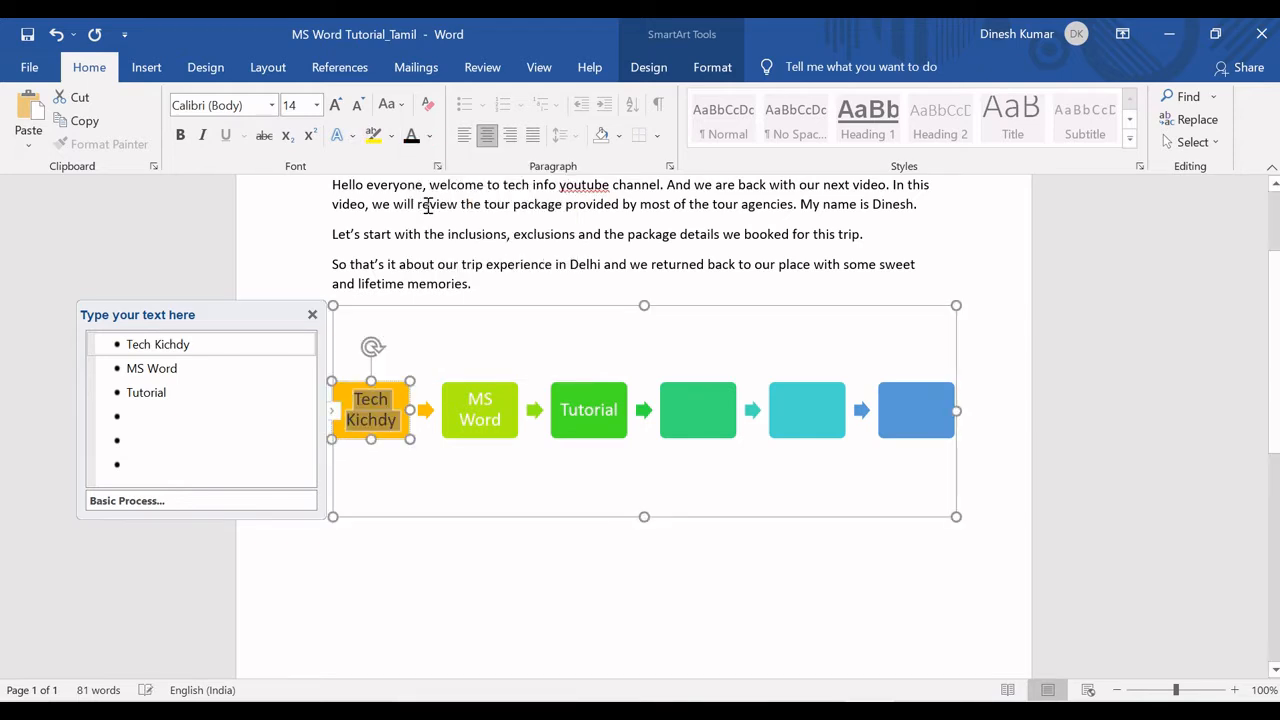
click(271, 105)
key(Escape)
key(Escape)
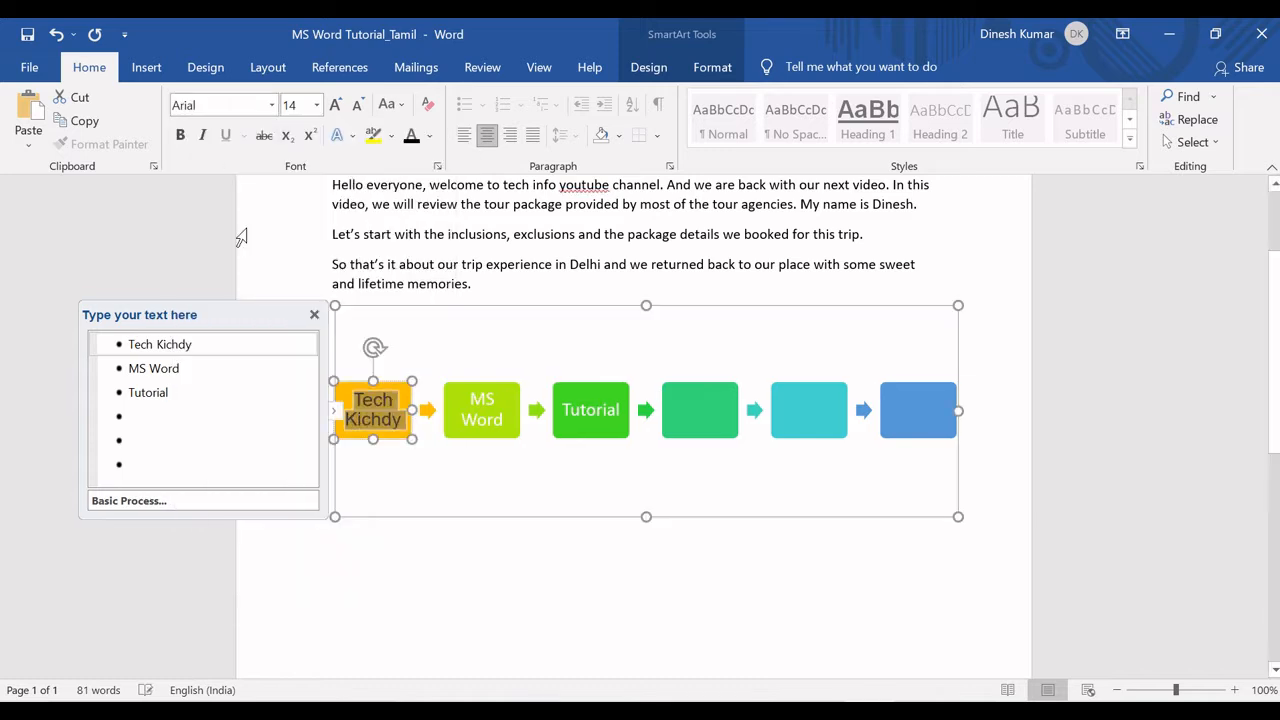
Set the font size of the "Tech Kichdy" text in the first process box to 12.
click(316, 105)
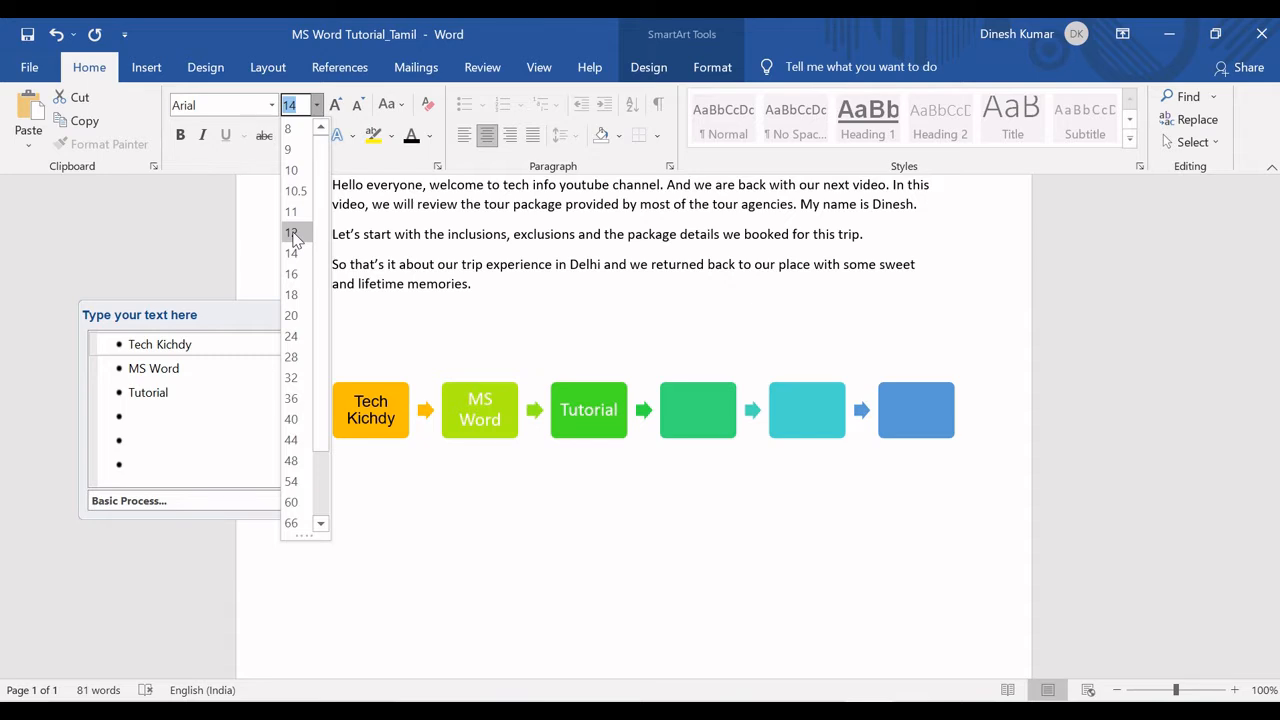
click(291, 232)
click(350, 408)
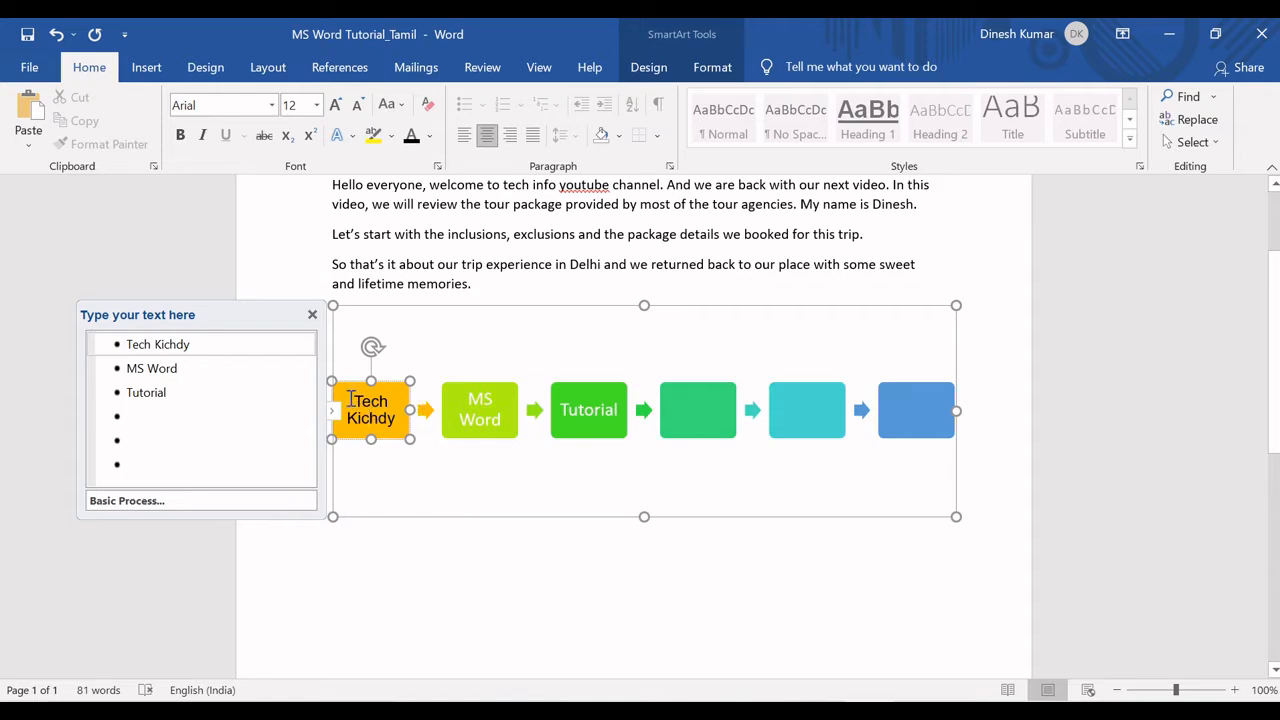
Format the text of the whole SmartArt graphic as black Arial at size 12.
click(473, 523)
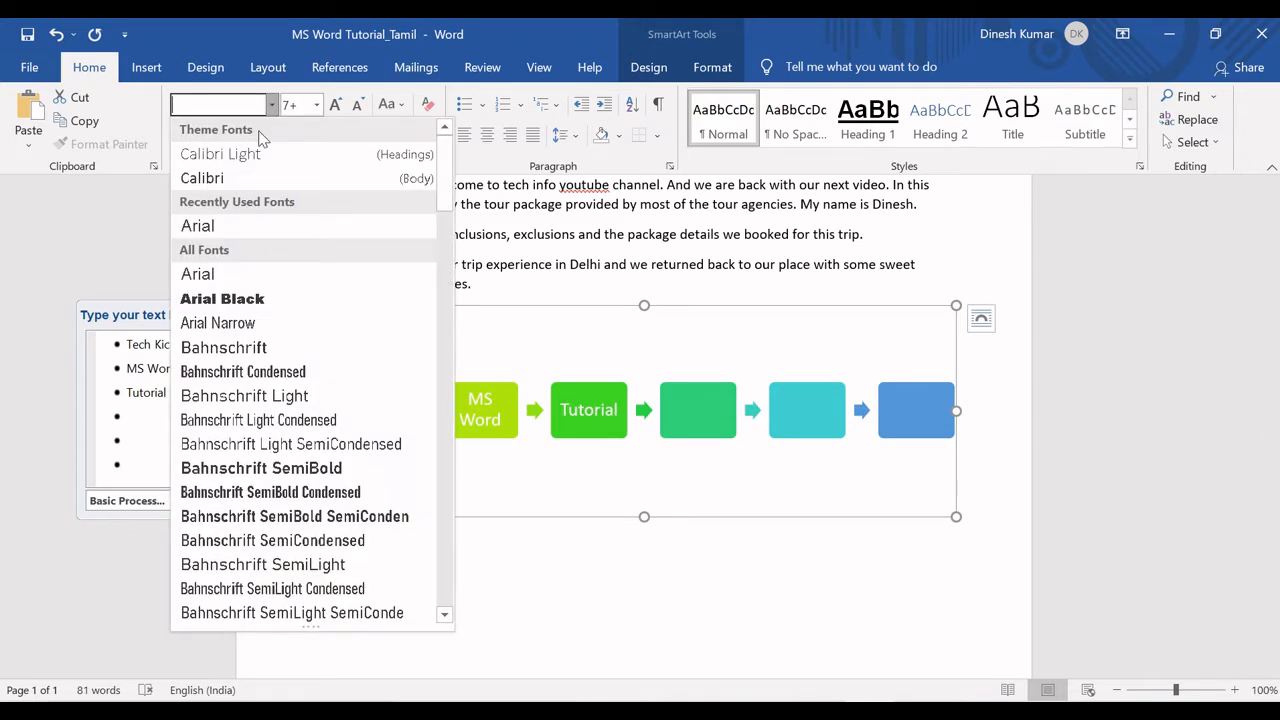
click(205, 226)
click(316, 105)
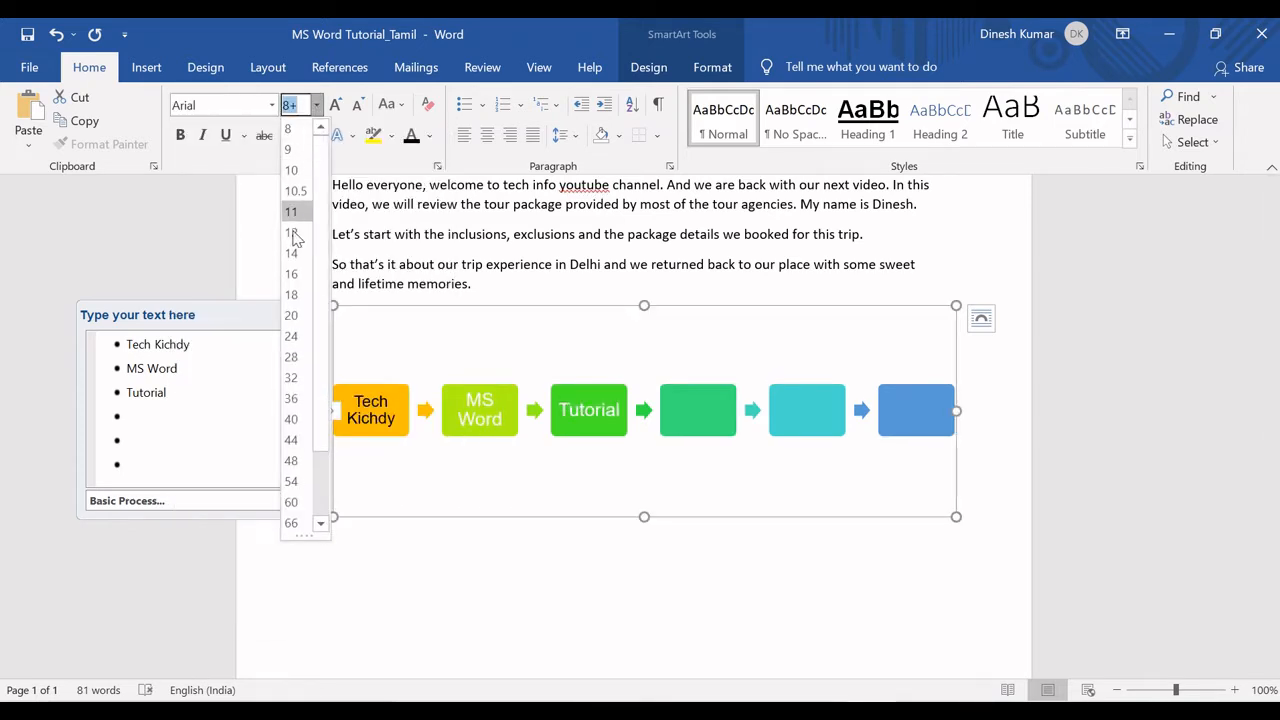
click(298, 233)
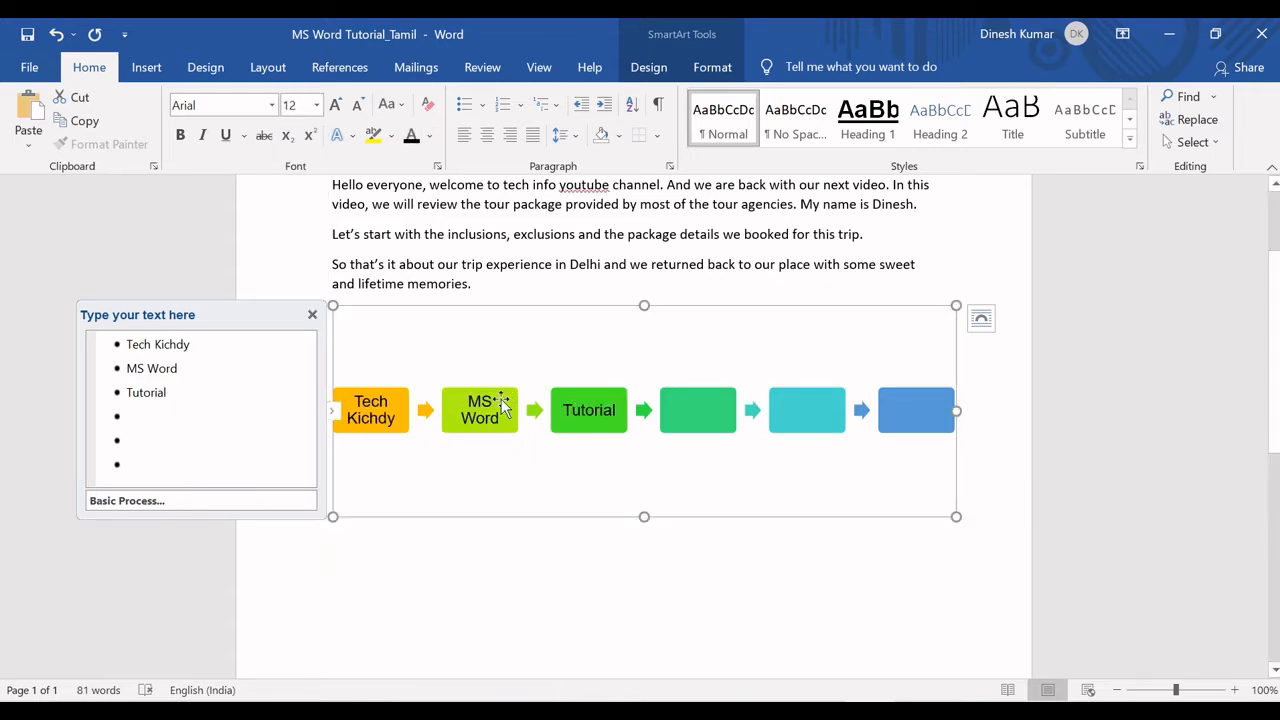
click(551, 566)
click(531, 519)
click(447, 562)
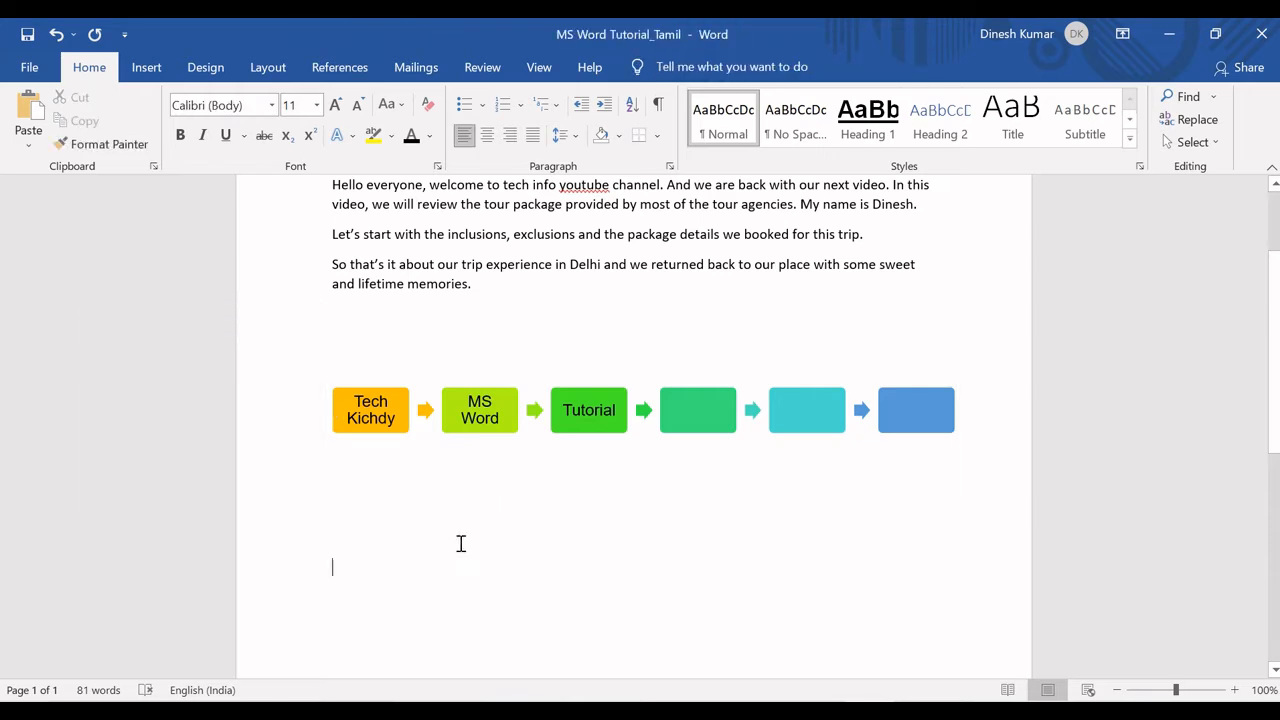
Delete the entire SmartArt process graphic from the document.
click(510, 490)
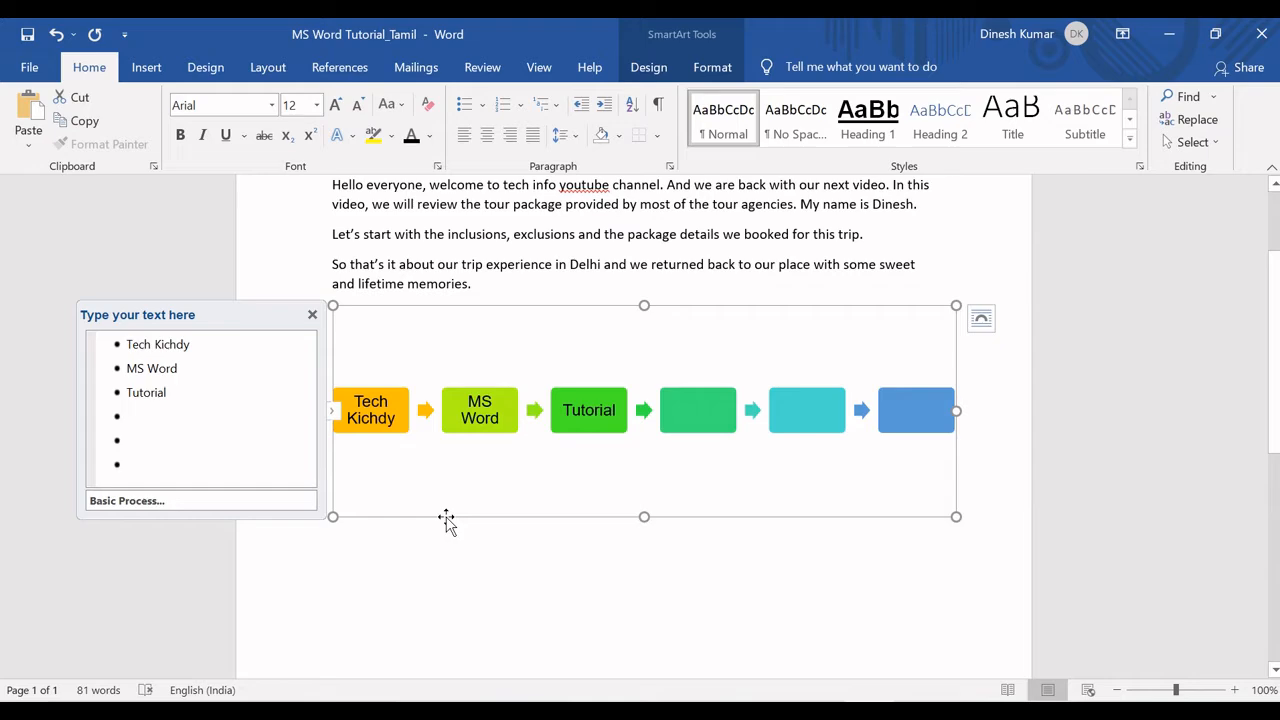
click(447, 517)
key(Delete)
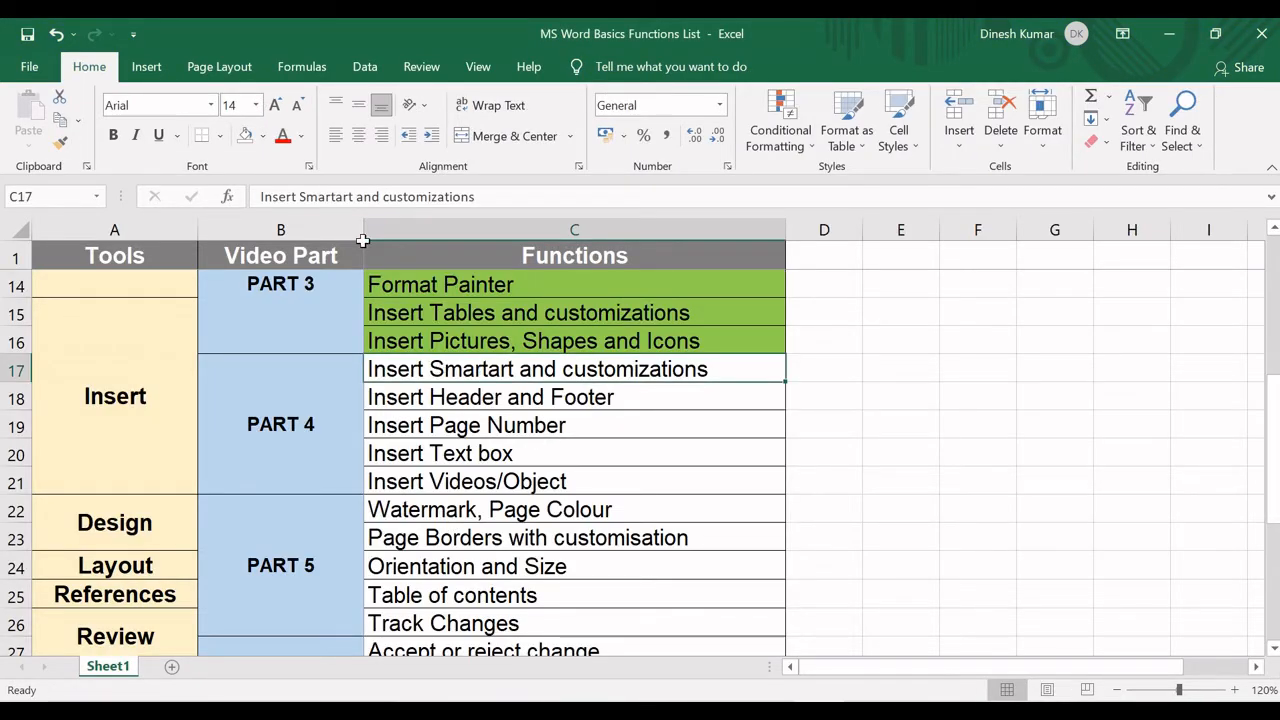
In the Excel functions list, fill the "Insert Smartart and customizations" cell C17 with the standard light green.
click(265, 140)
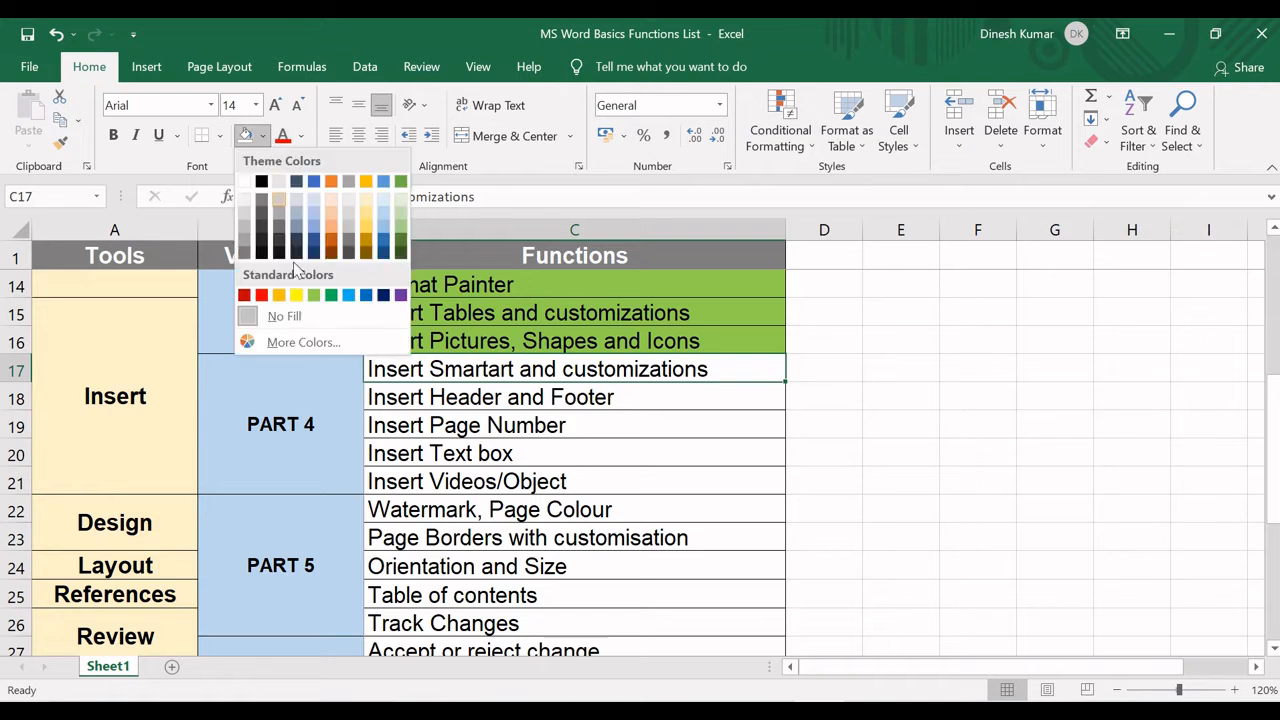
click(318, 298)
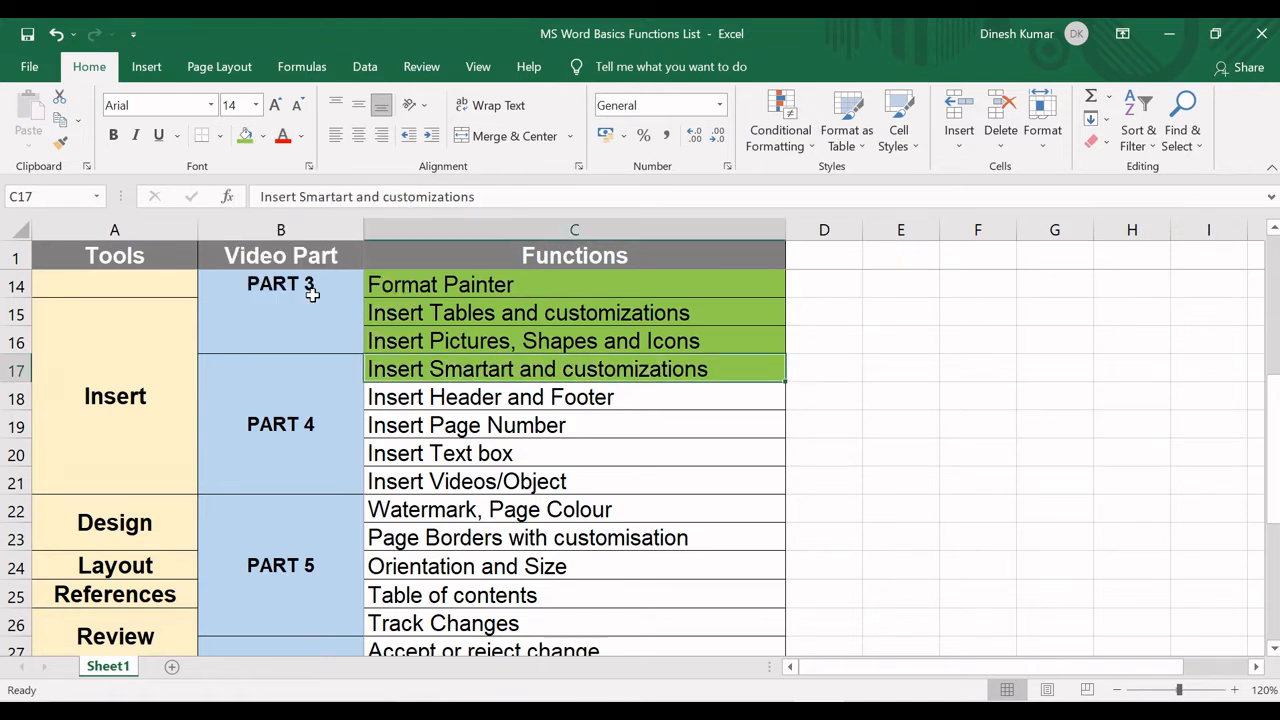
click(448, 390)
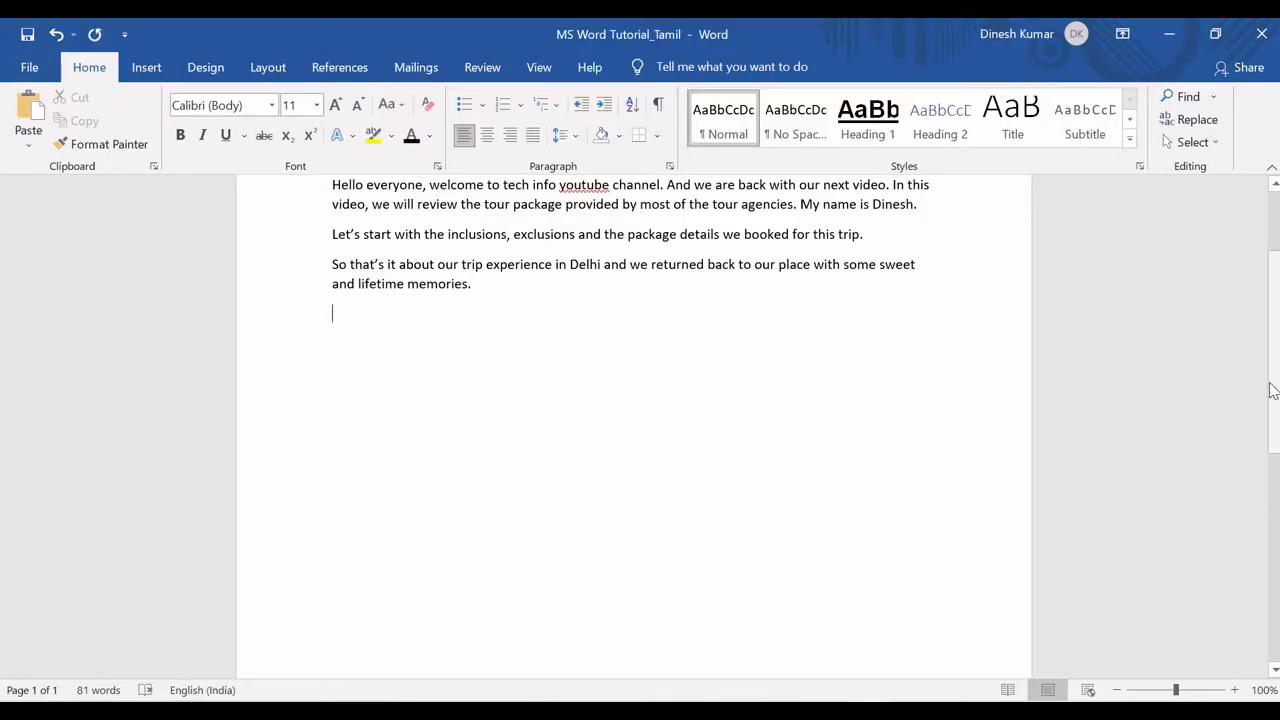
In the Word document, insert the built-in Blank (Three Columns) header.
scroll(769, 256, up, 3)
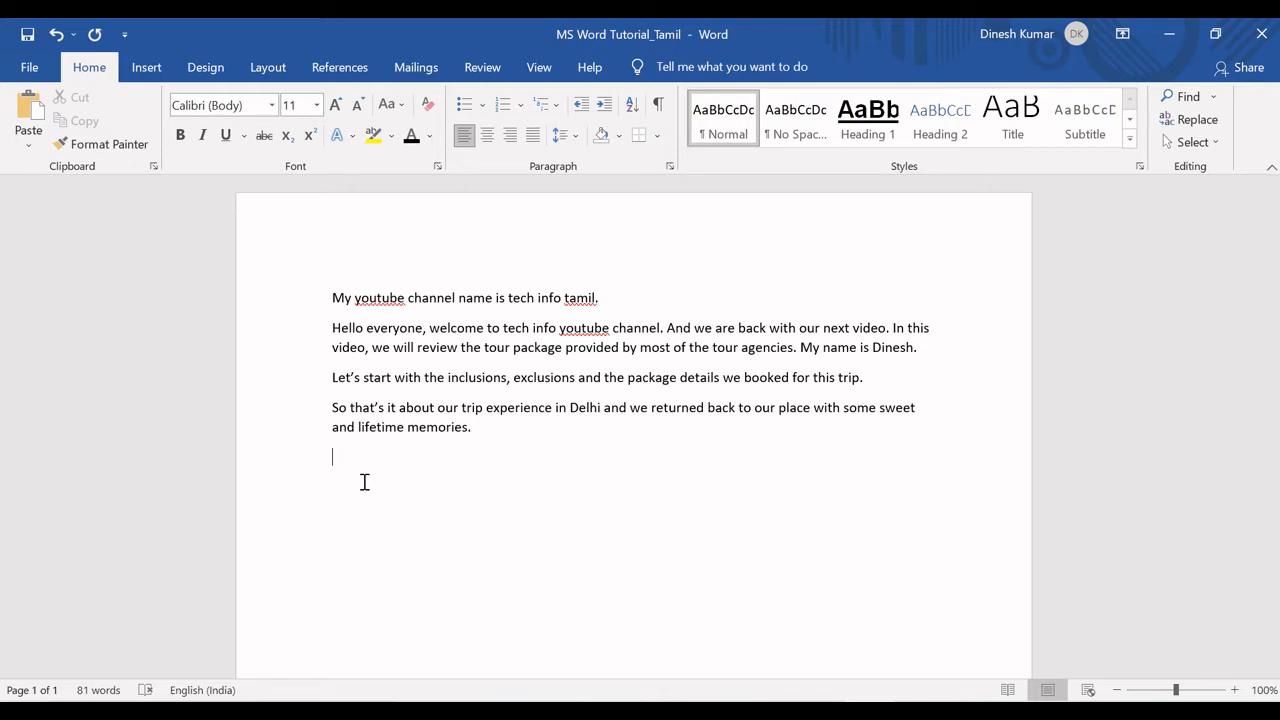
click(146, 67)
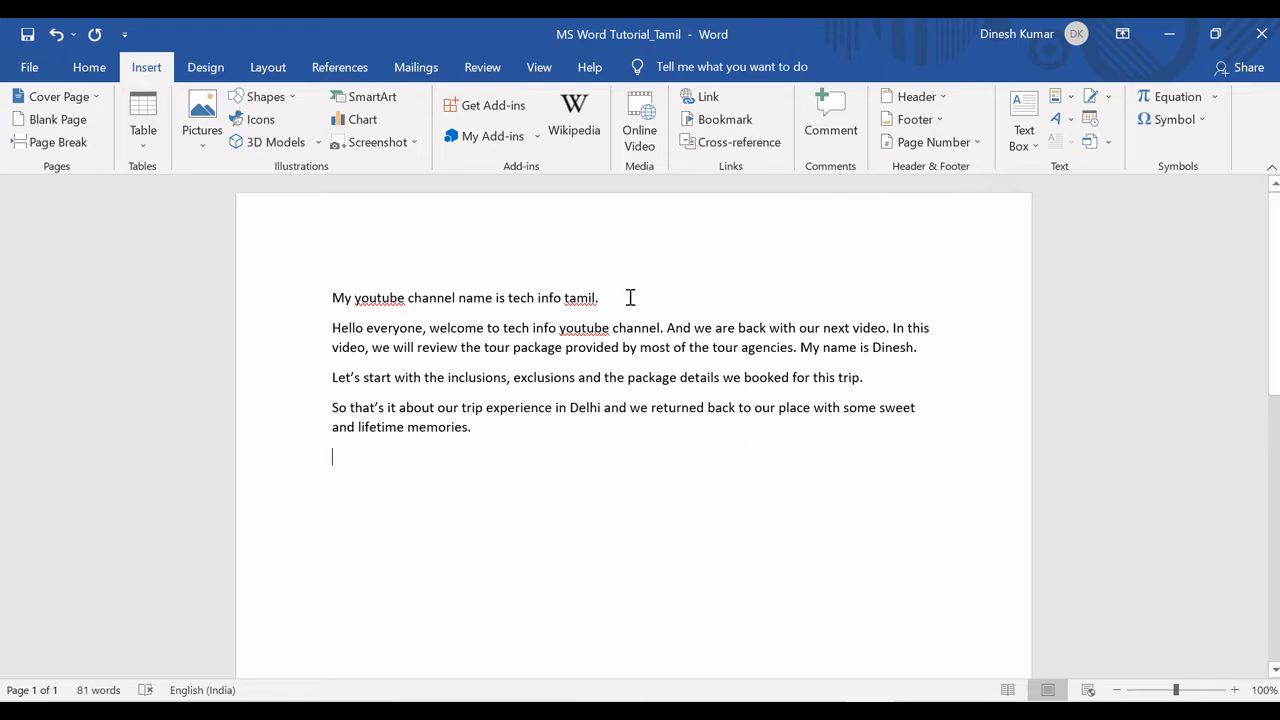
click(943, 97)
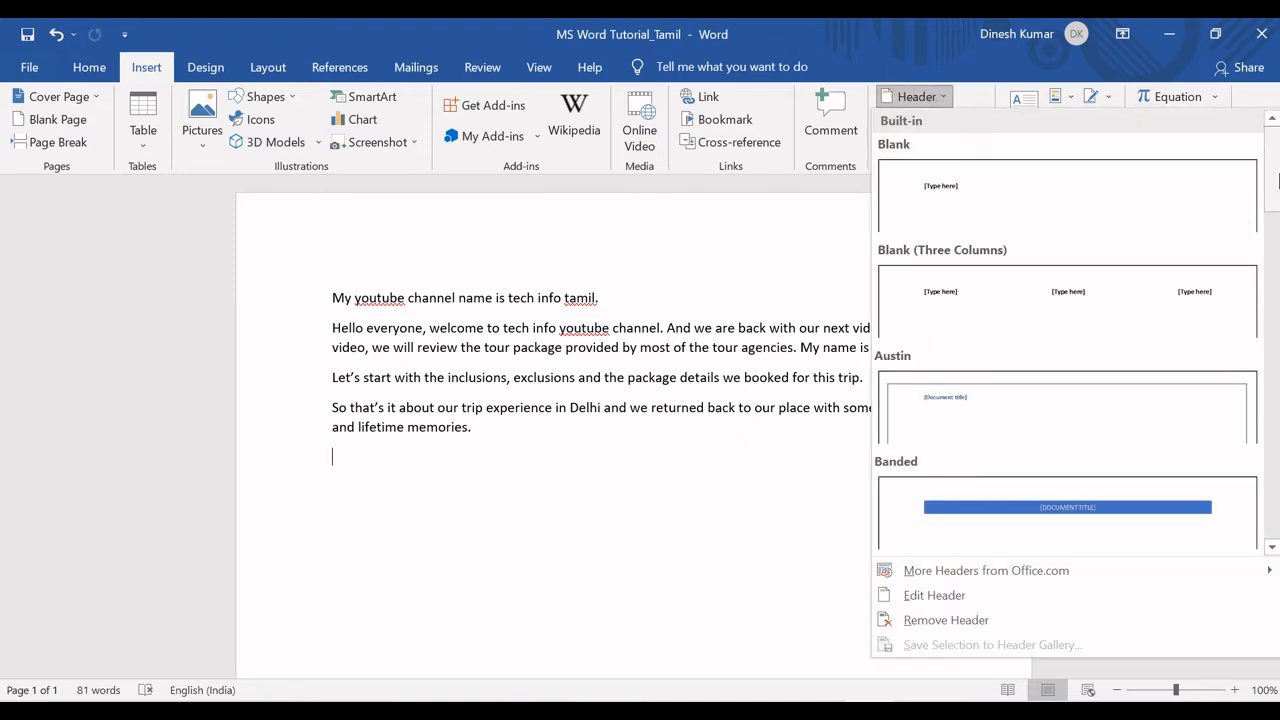
mouse_move(1278, 178)
mouse_down()
mouse_move(1278, 447)
mouse_move(1274, 180)
mouse_up()
click(954, 304)
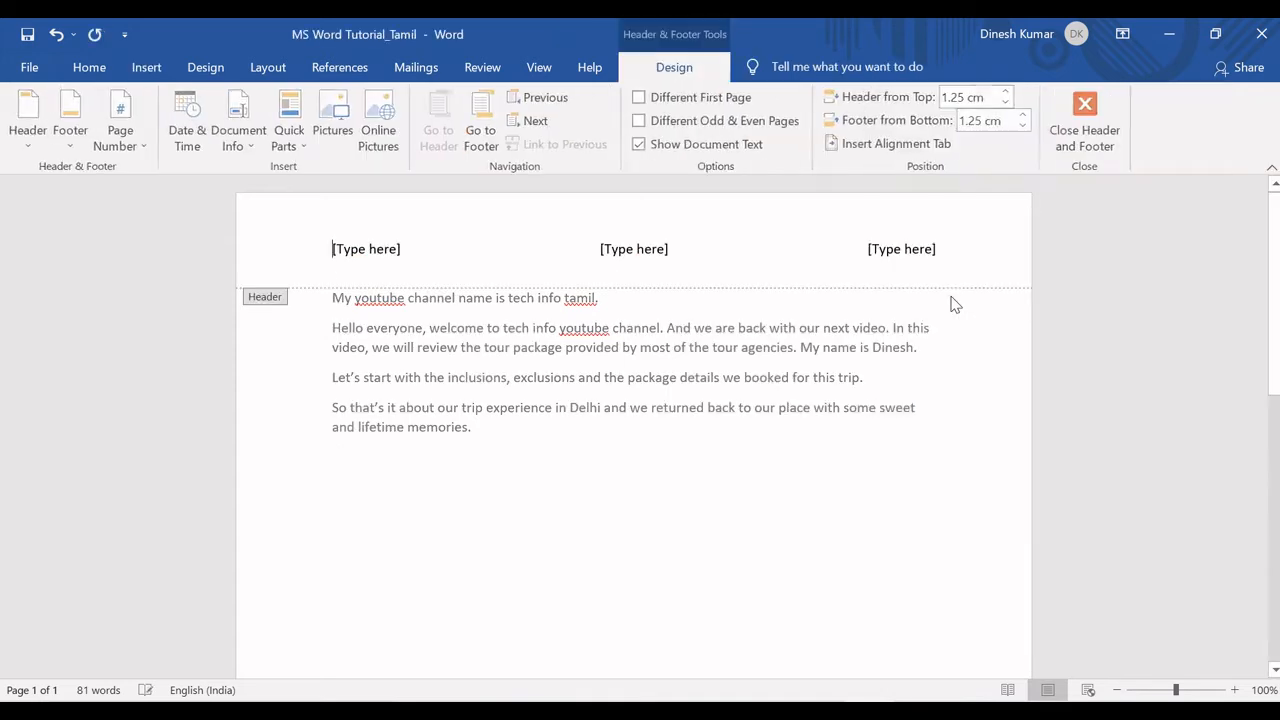
Fill the three header placeholders with "MS Word", "Tutorial" and "Training".
click(363, 252)
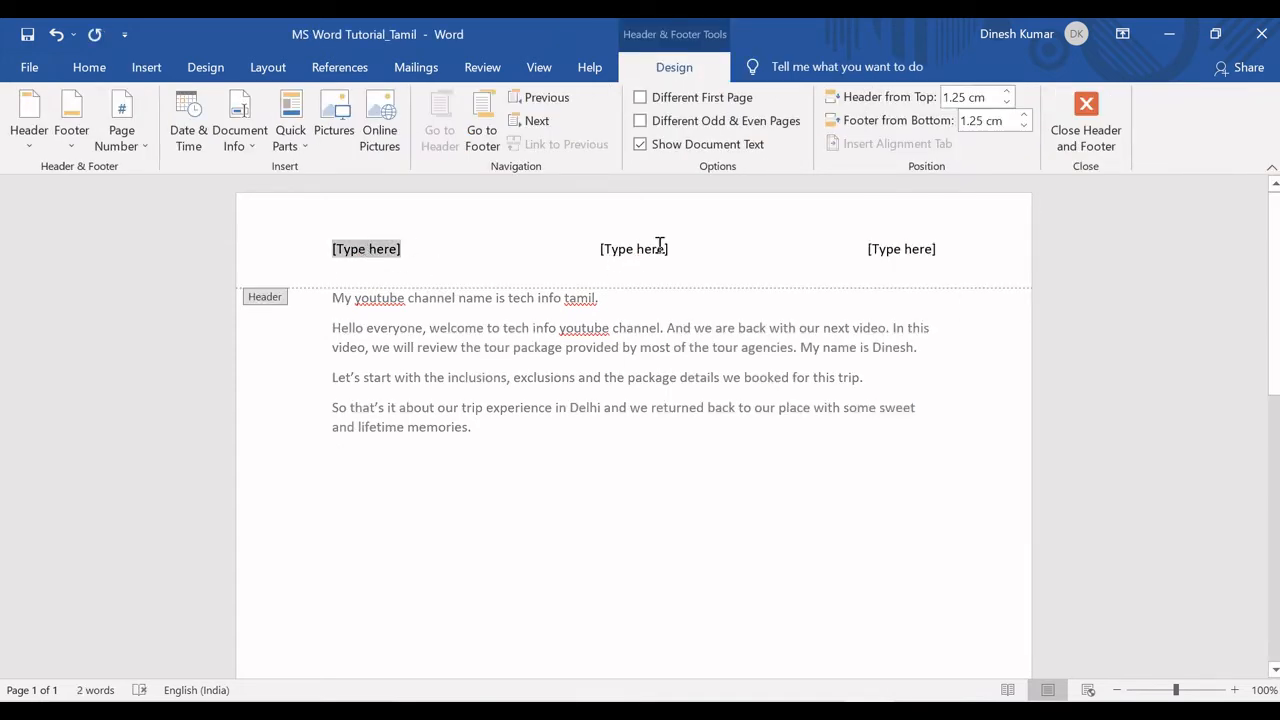
click(624, 256)
click(380, 256)
text(MS Word)
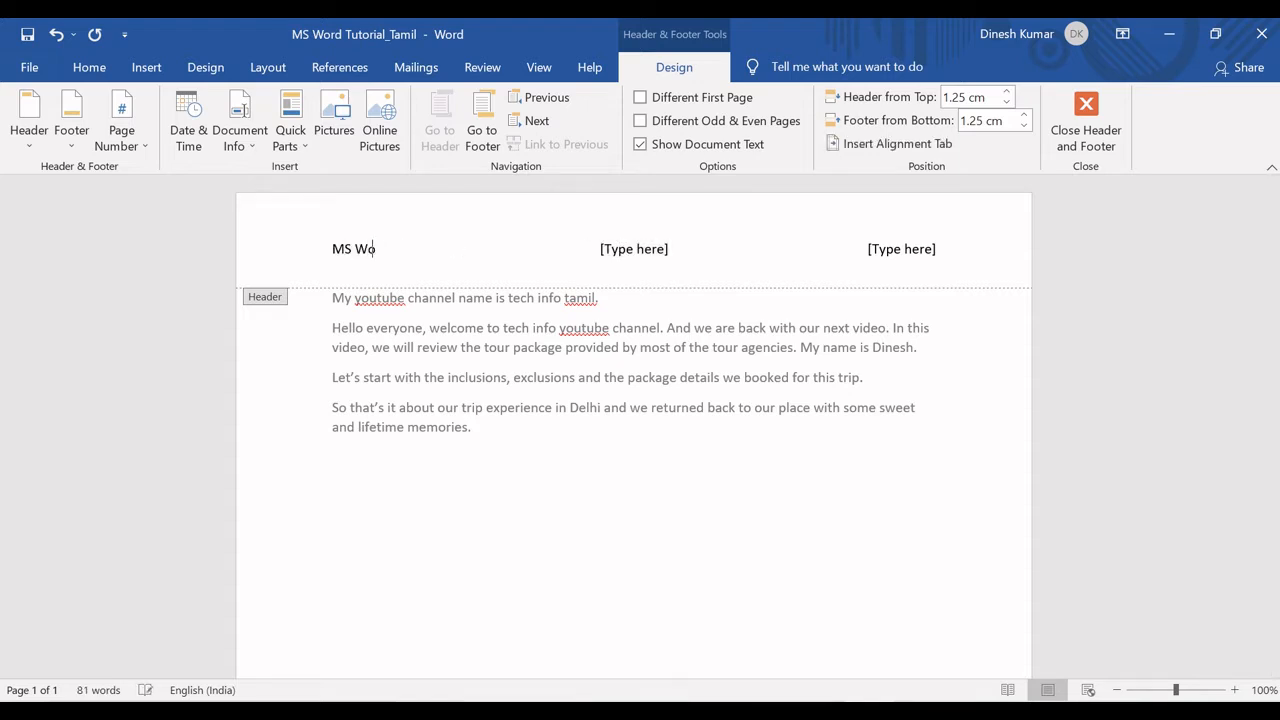
click(628, 257)
text(Tutorial)
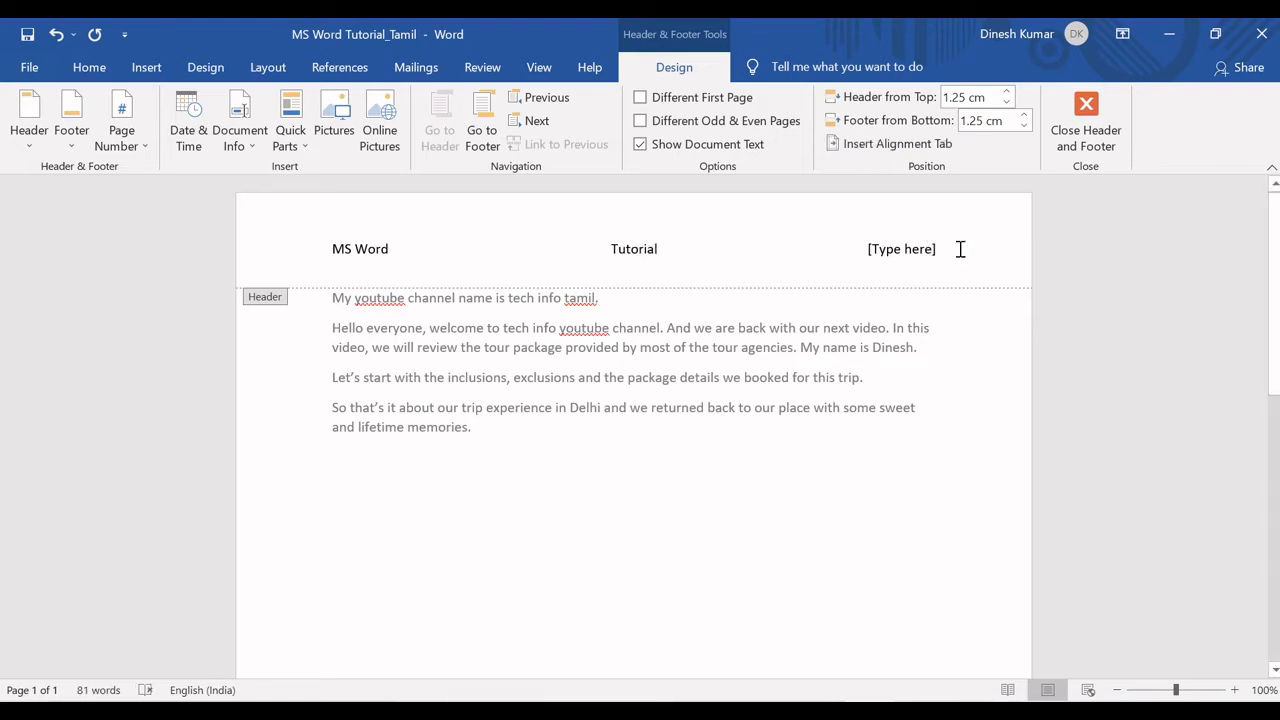
click(923, 251)
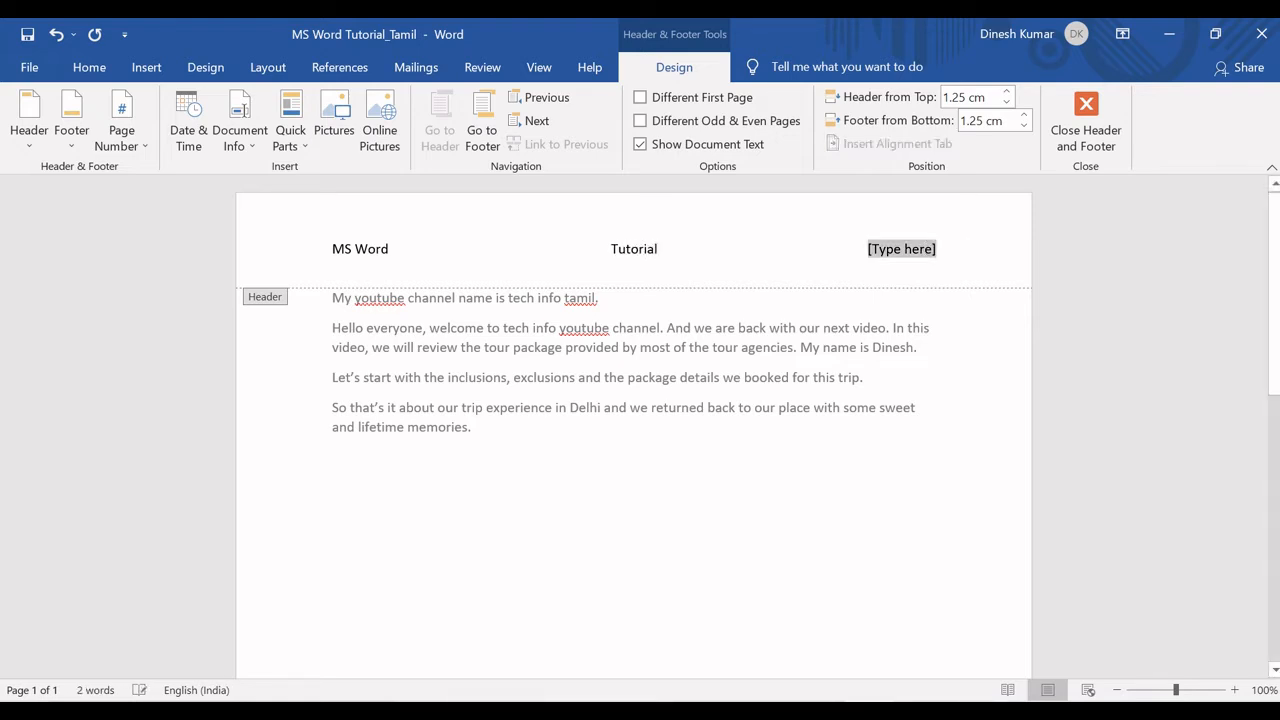
text(Training)
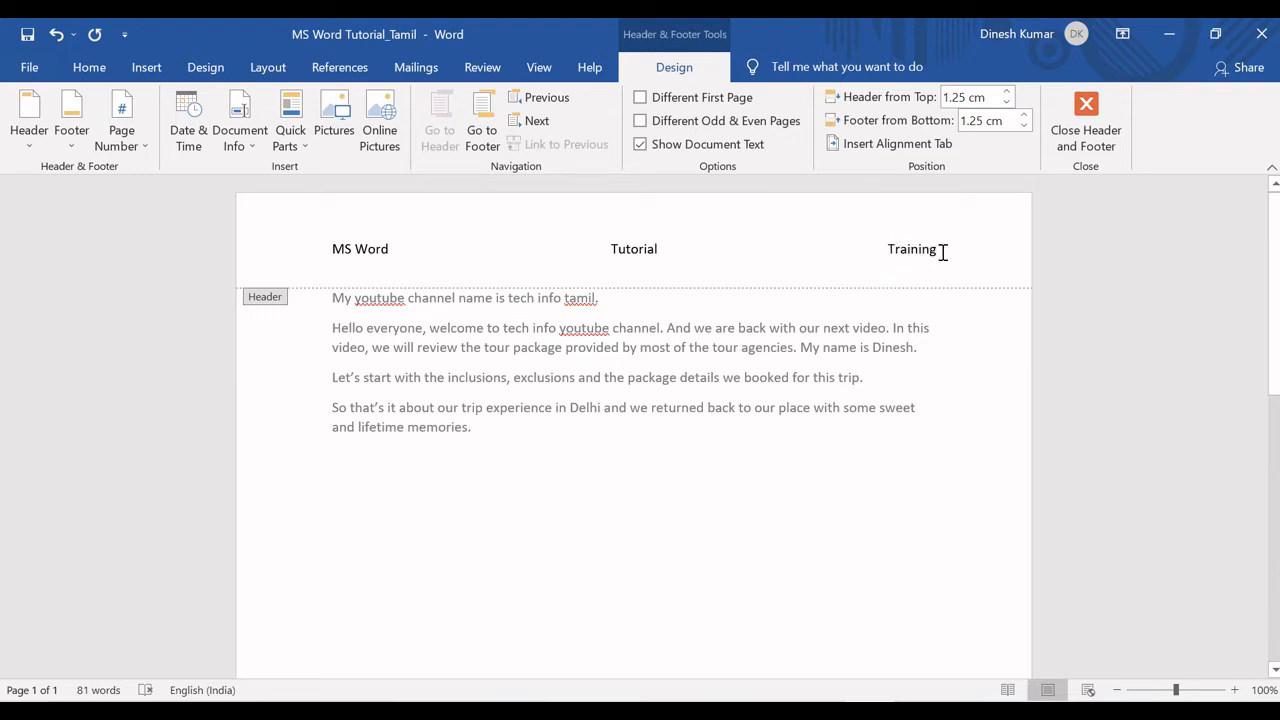
Replace the header entries with "Presales", the presenter's first name in the centre and "SAP", and return to the body text.
drag(940, 251, 886, 250)
click(909, 257)
drag(887, 250, 951, 257)
click(911, 252)
mouse_move(660, 250)
mouse_down()
mouse_move(609, 251)
mouse_move(662, 247)
mouse_up()
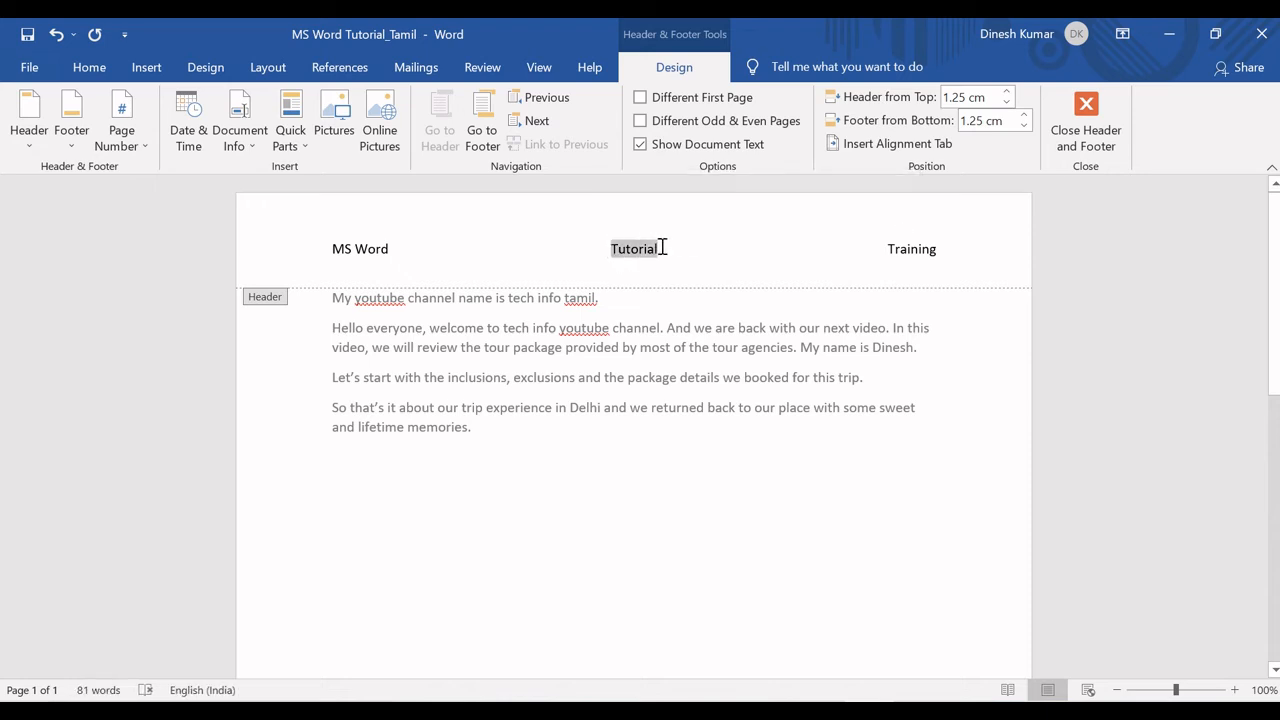
text(Dinesh)
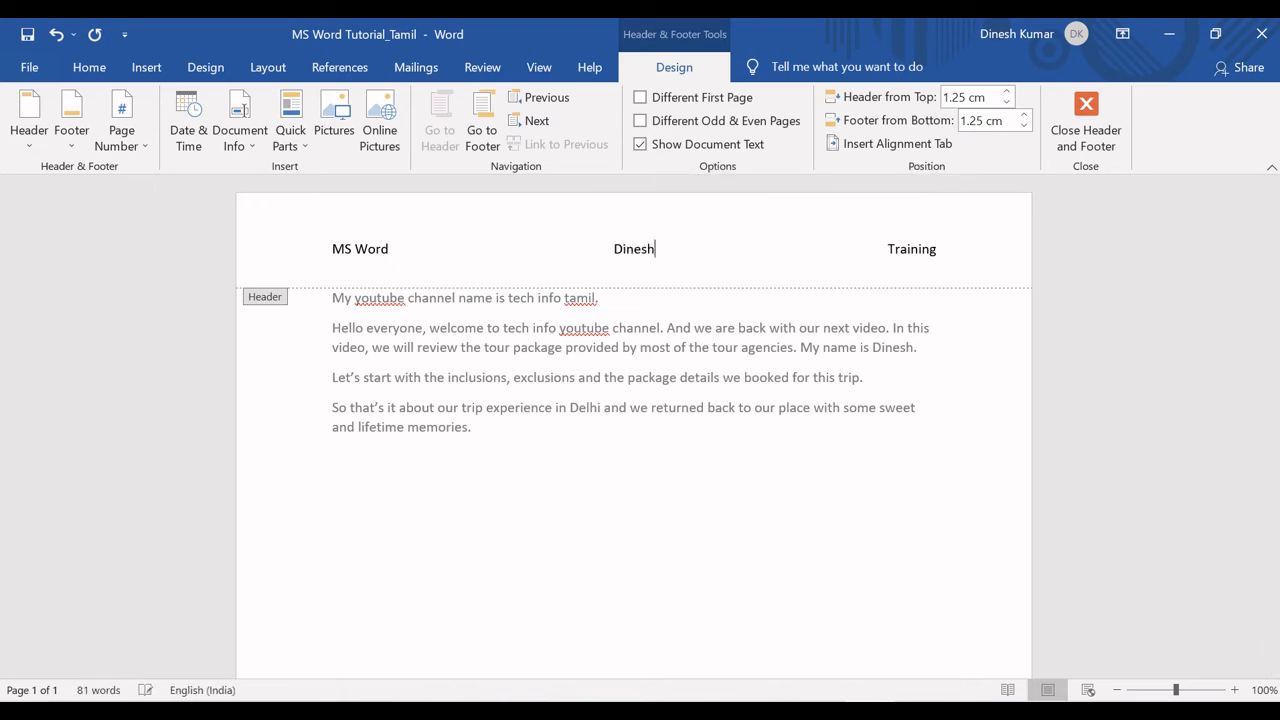
drag(392, 250, 333, 259)
text(Presales)
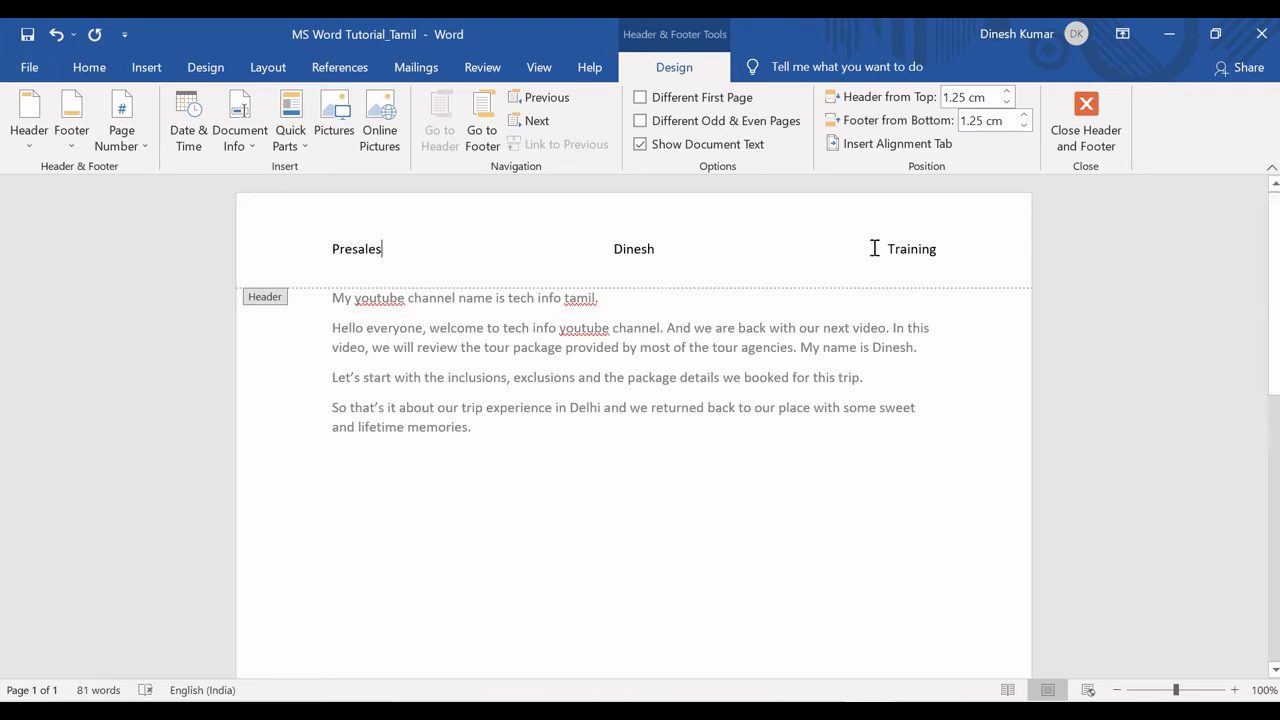
double_click(895, 249)
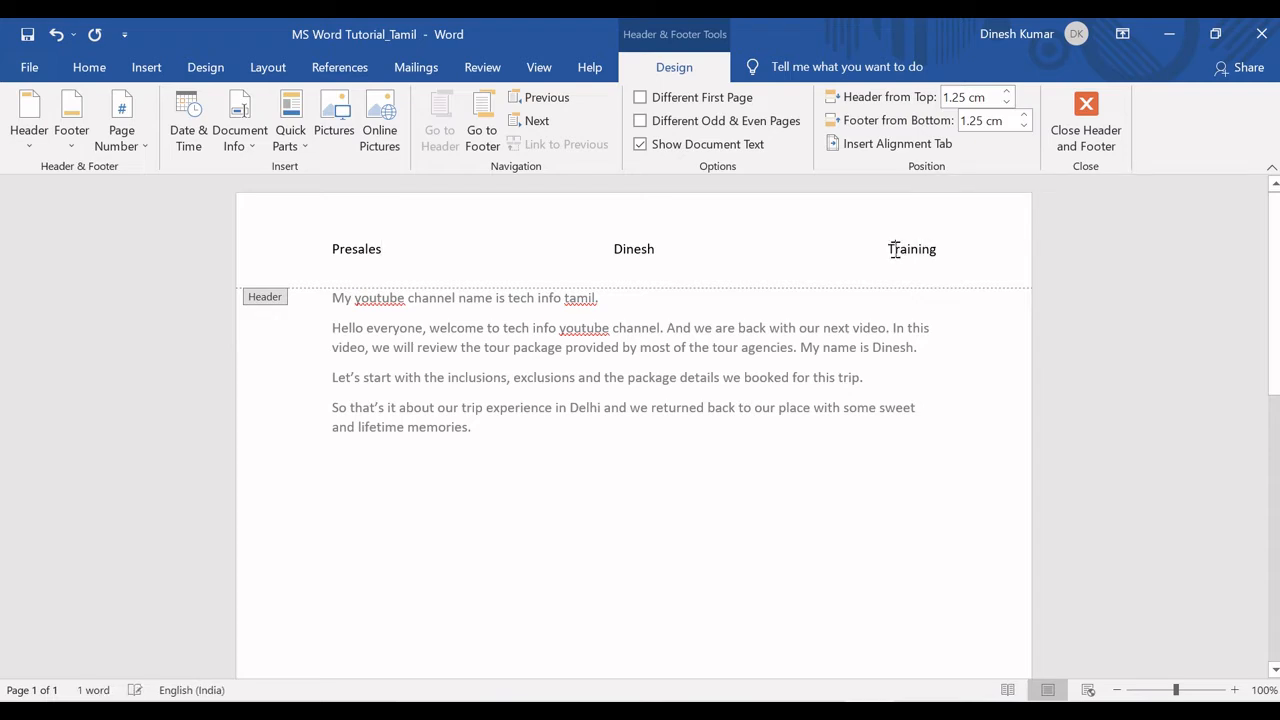
drag(889, 249, 940, 252)
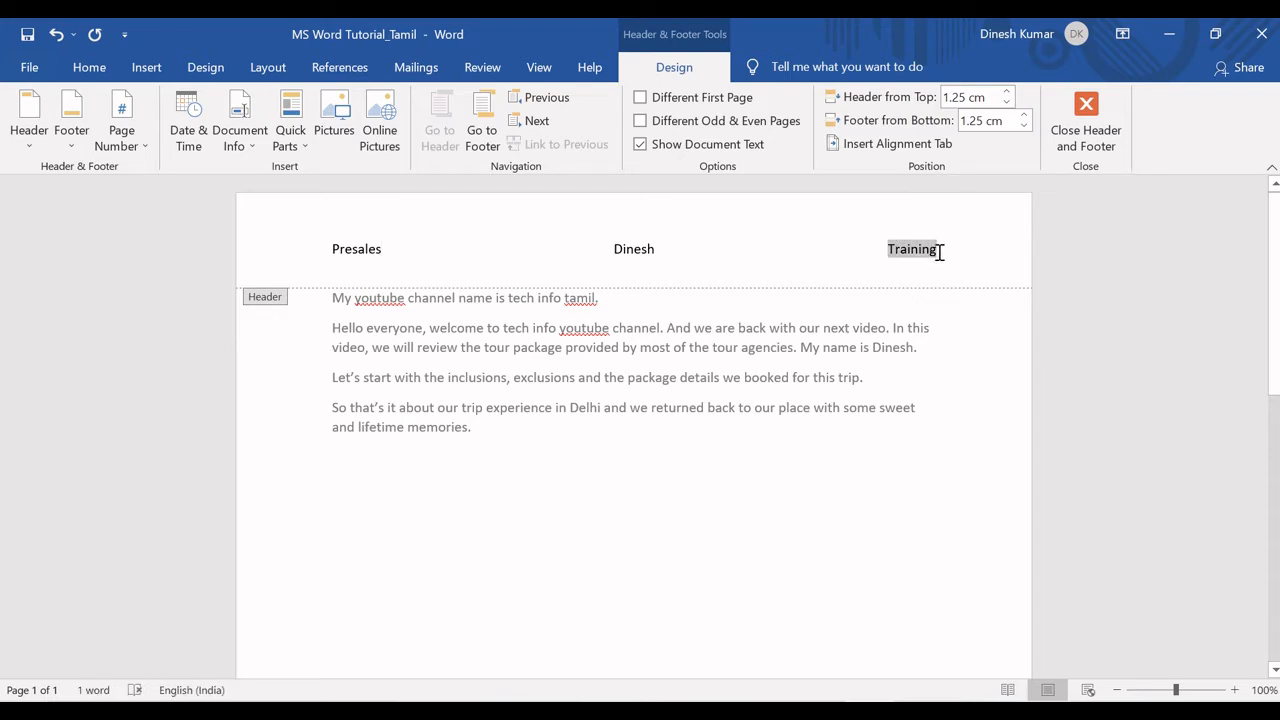
text(SAP)
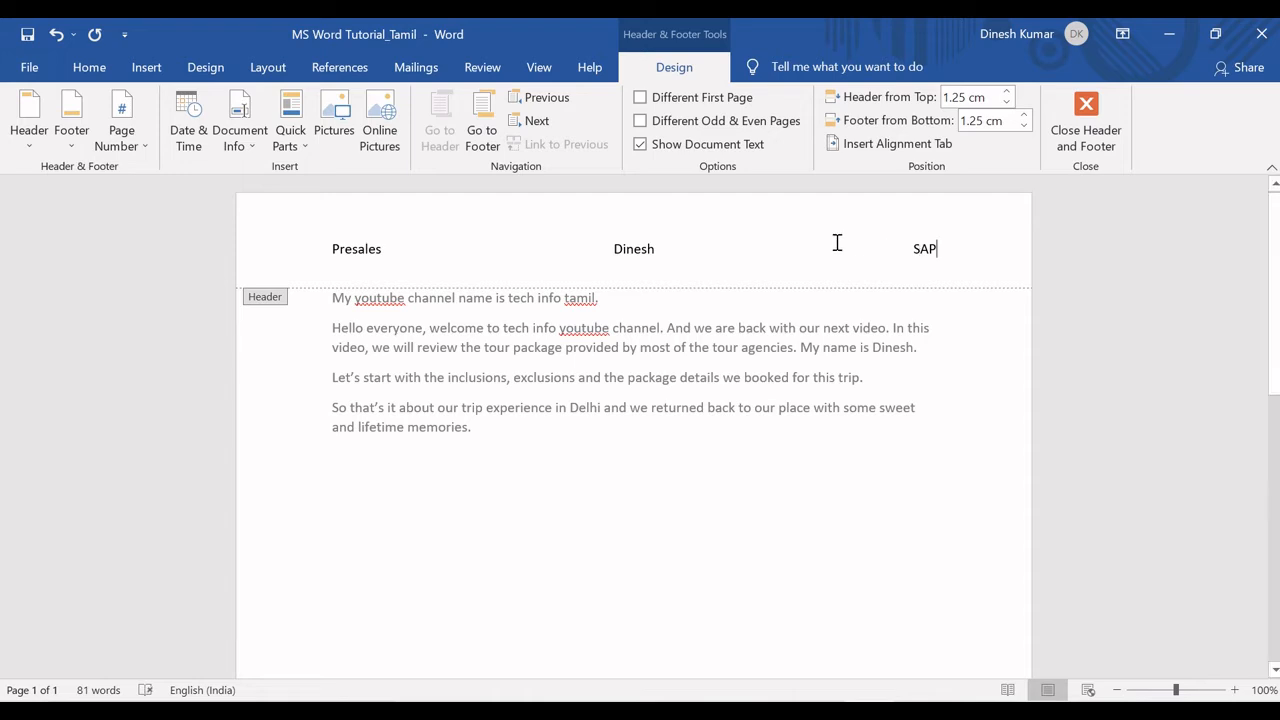
double_click(605, 336)
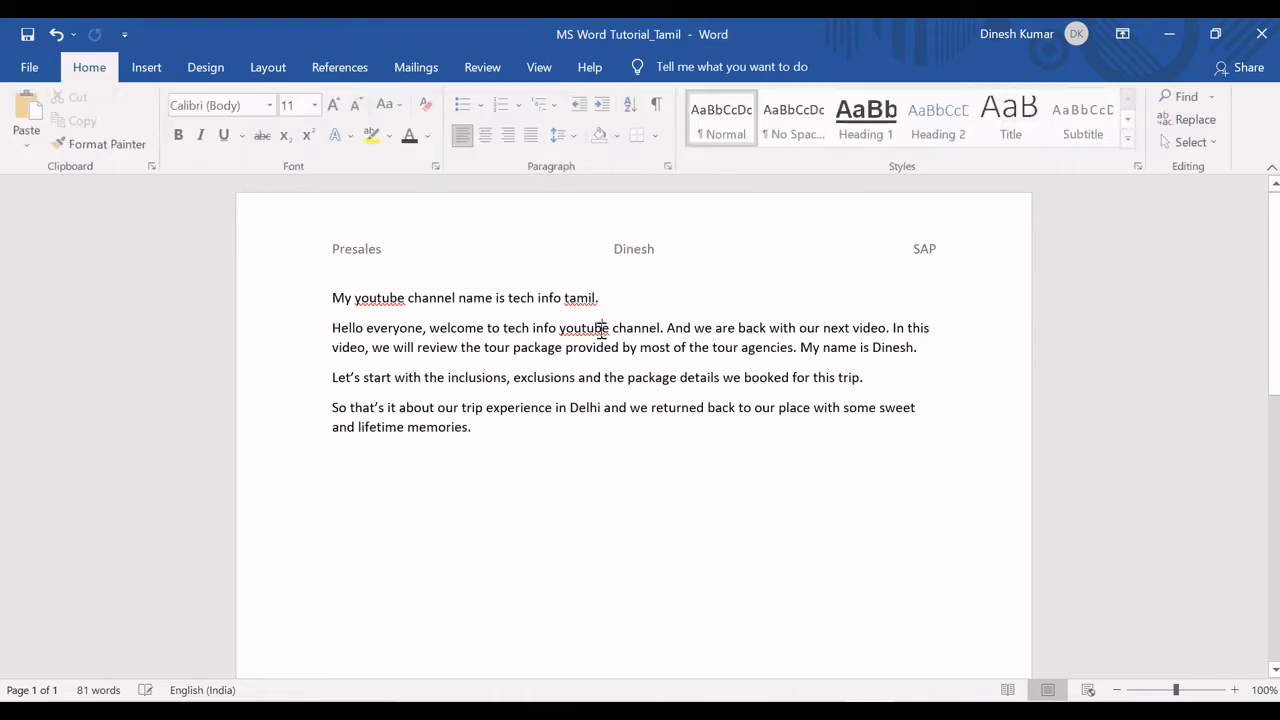
Reopen the header, set its distance from the top of the page to 1.3 cm, and return to the body text.
double_click(633, 255)
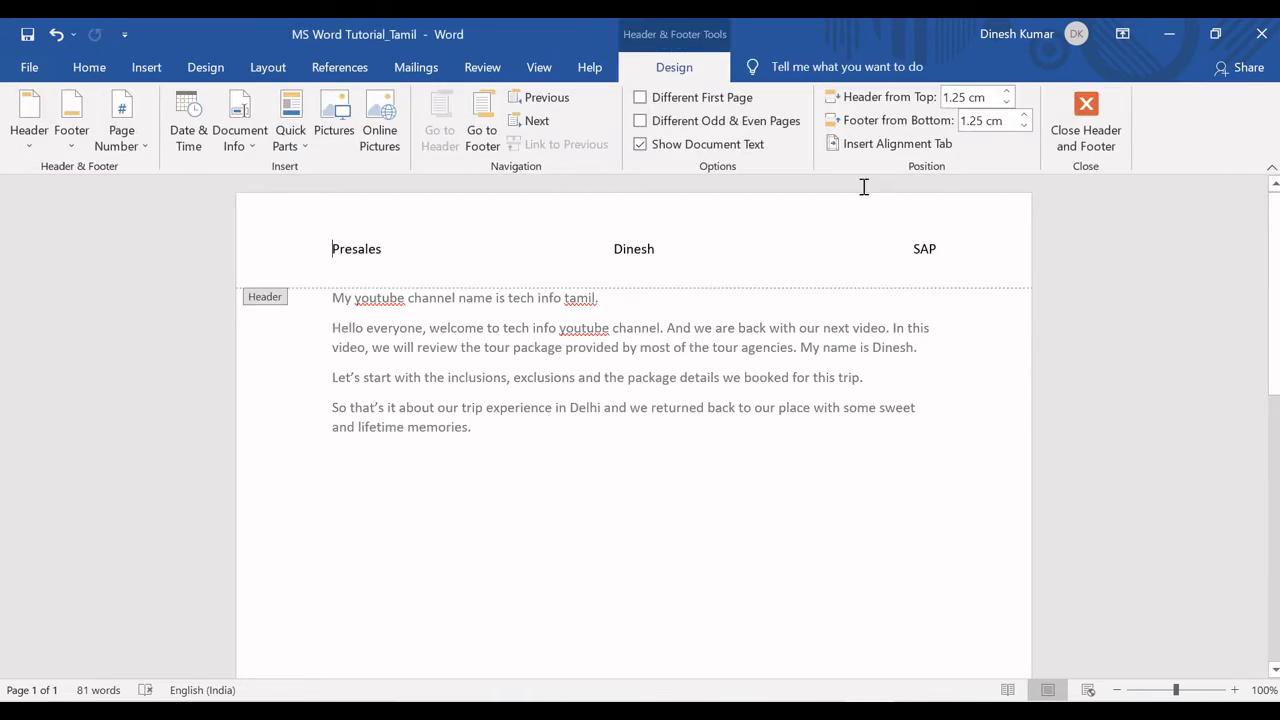
click(617, 249)
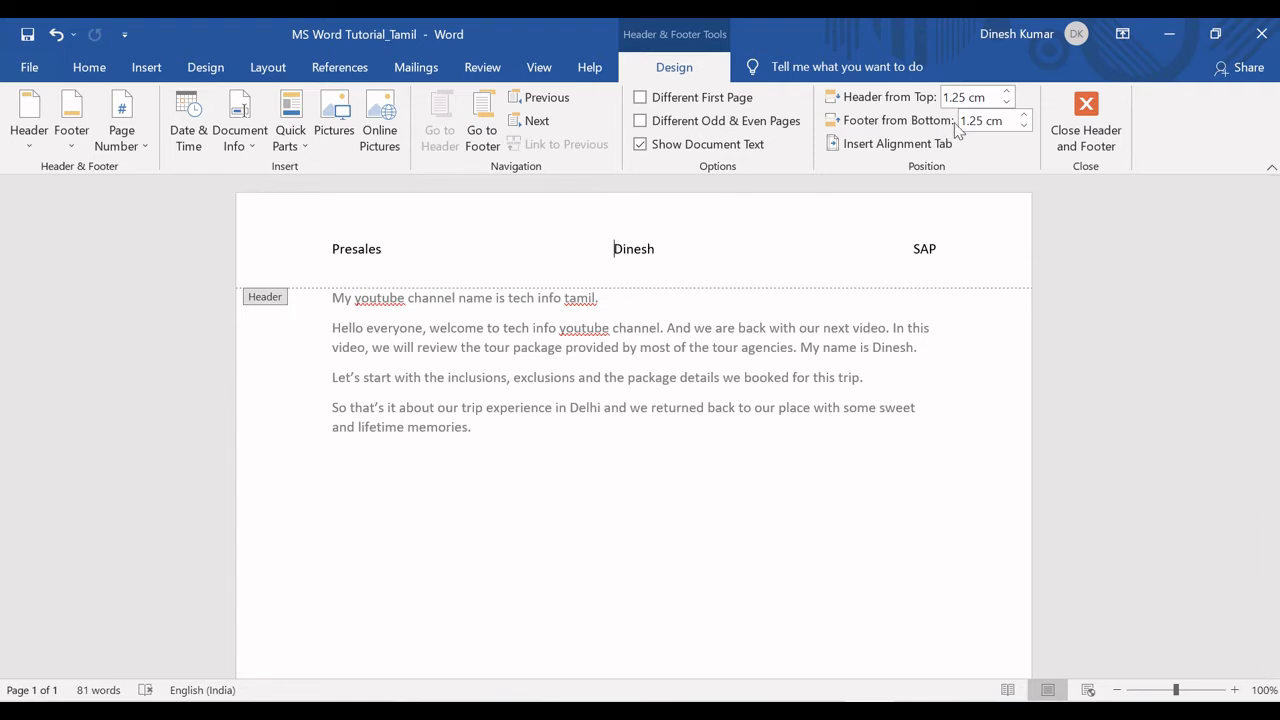
click(1007, 93)
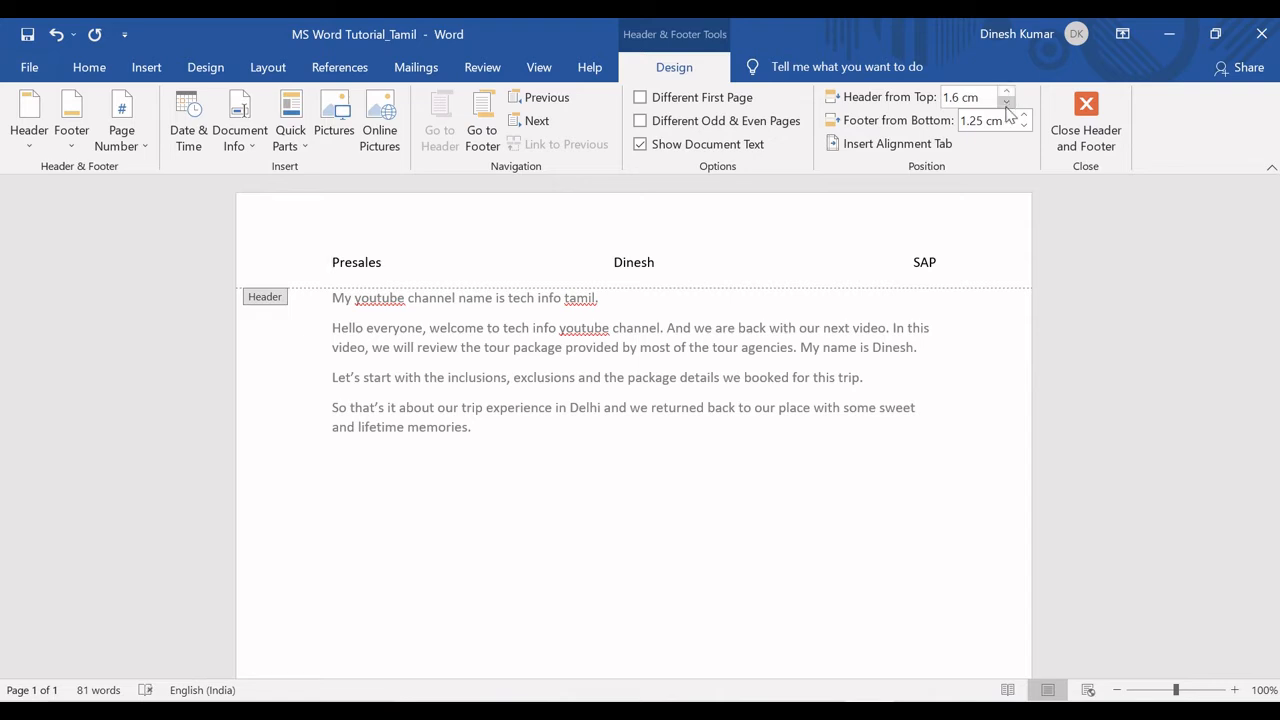
click(1007, 101)
click(1007, 101)
click(1007, 101)
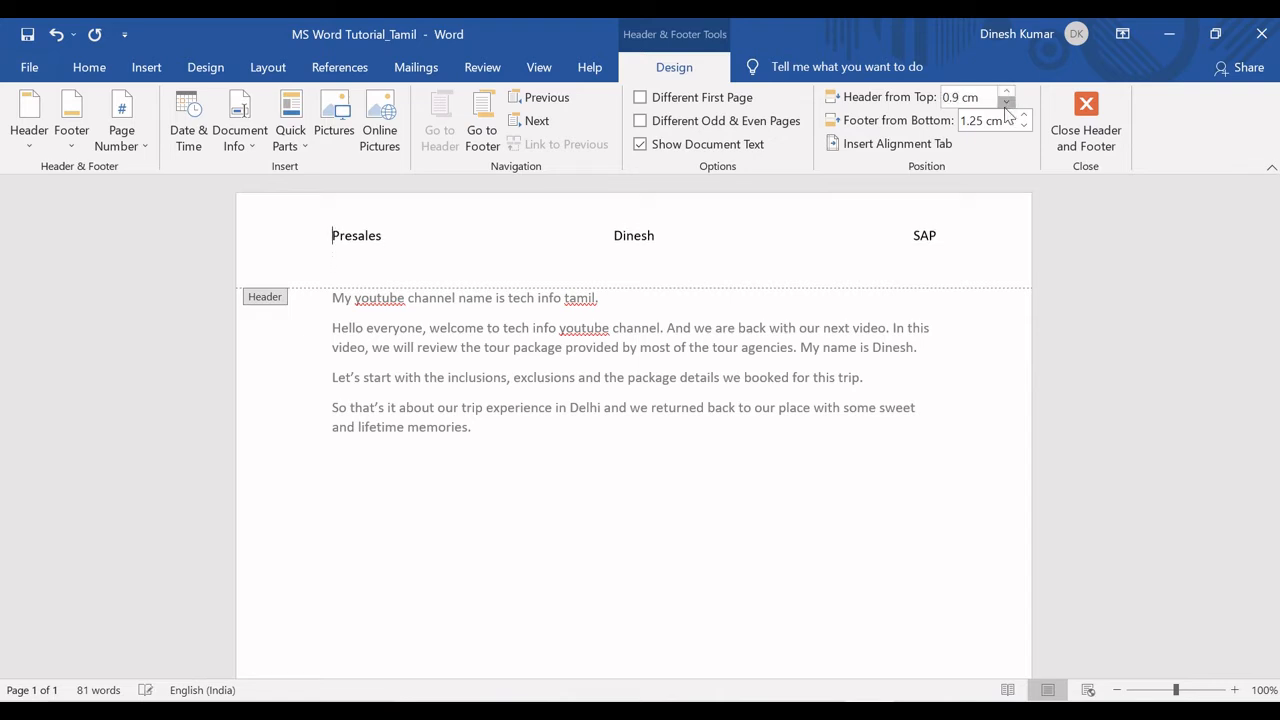
click(1007, 101)
click(1006, 94)
click(1006, 94)
click(1006, 94)
click(1006, 94)
click(1006, 94)
click(1006, 94)
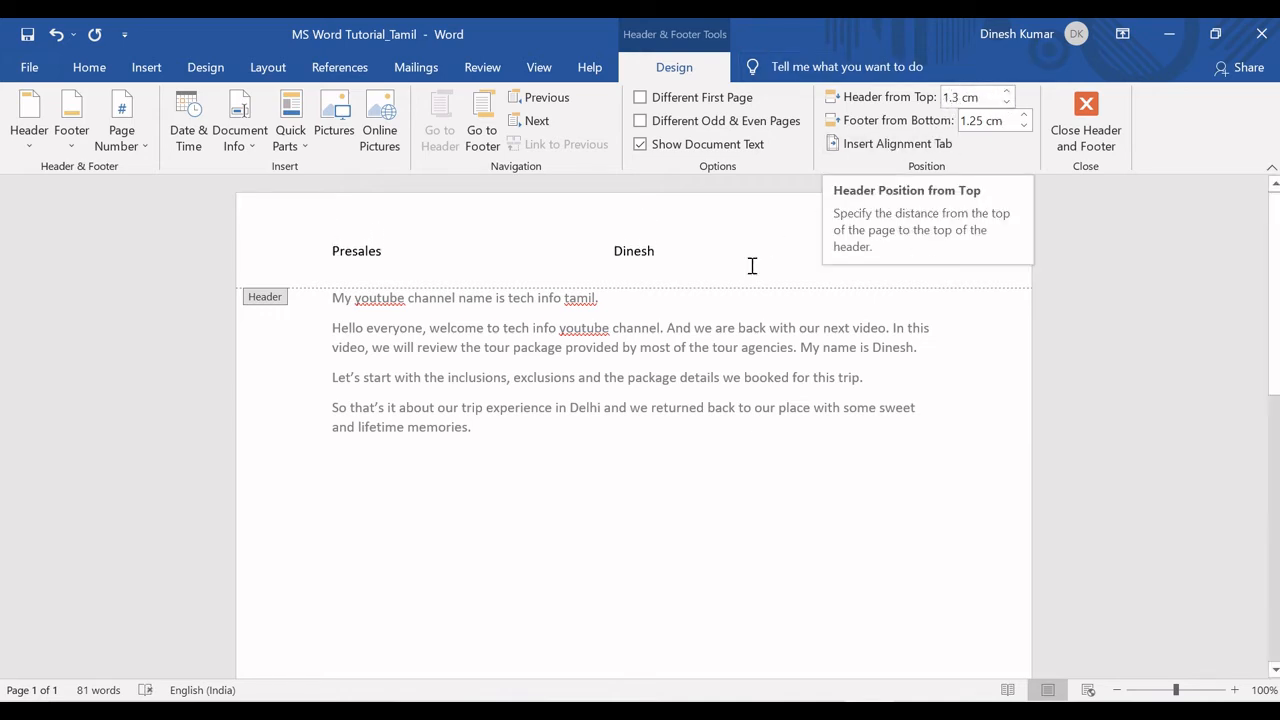
double_click(604, 314)
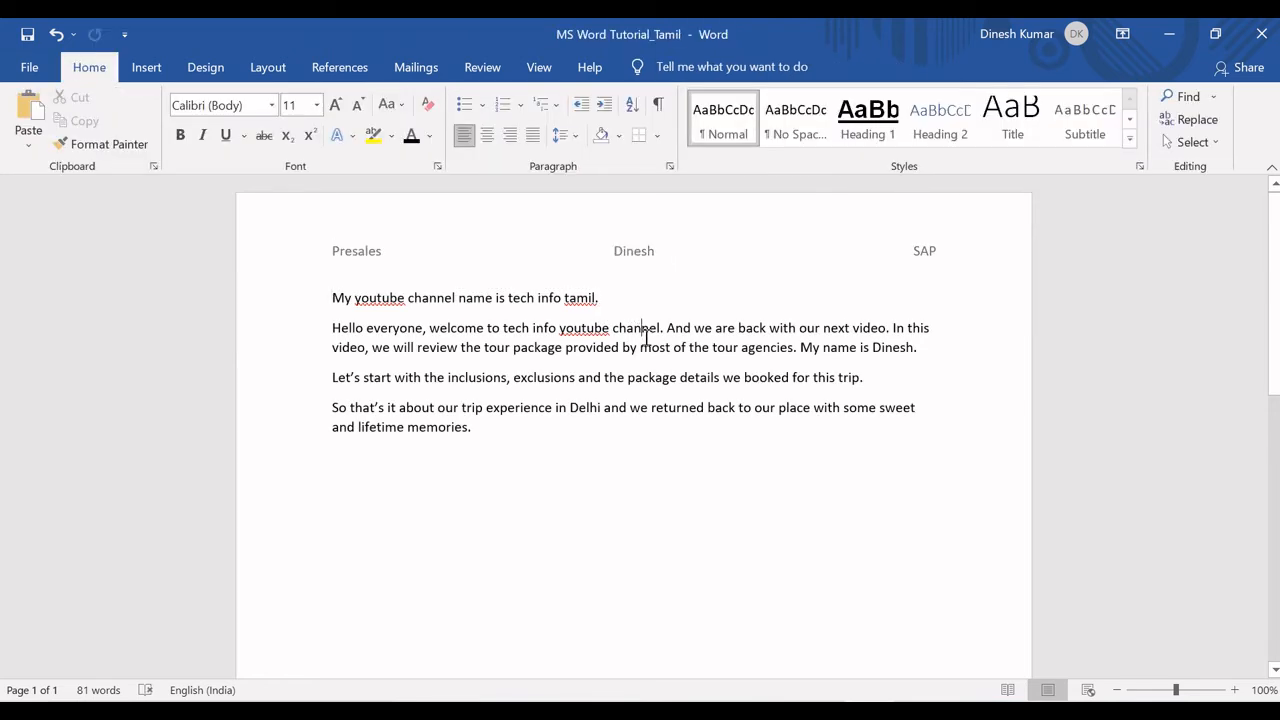
double_click(640, 328)
click(636, 347)
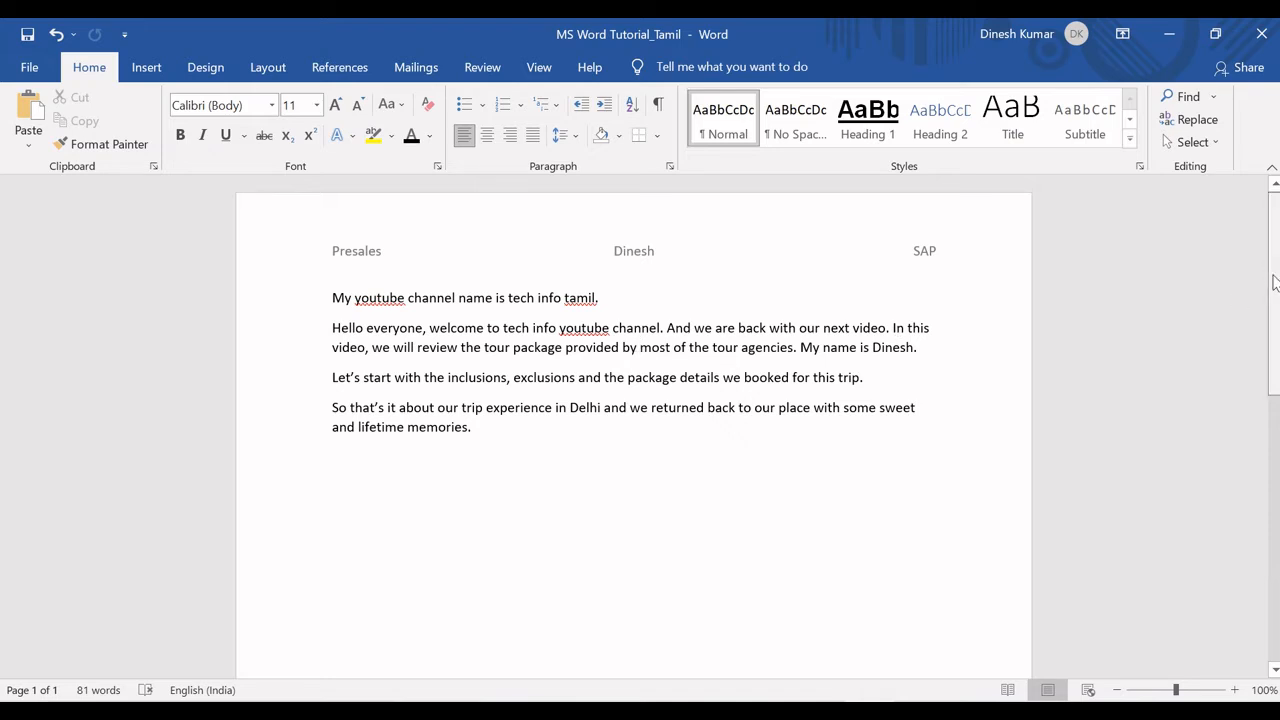
Insert the built-in Blank (Three Columns) footer.
drag(1274, 283, 1274, 548)
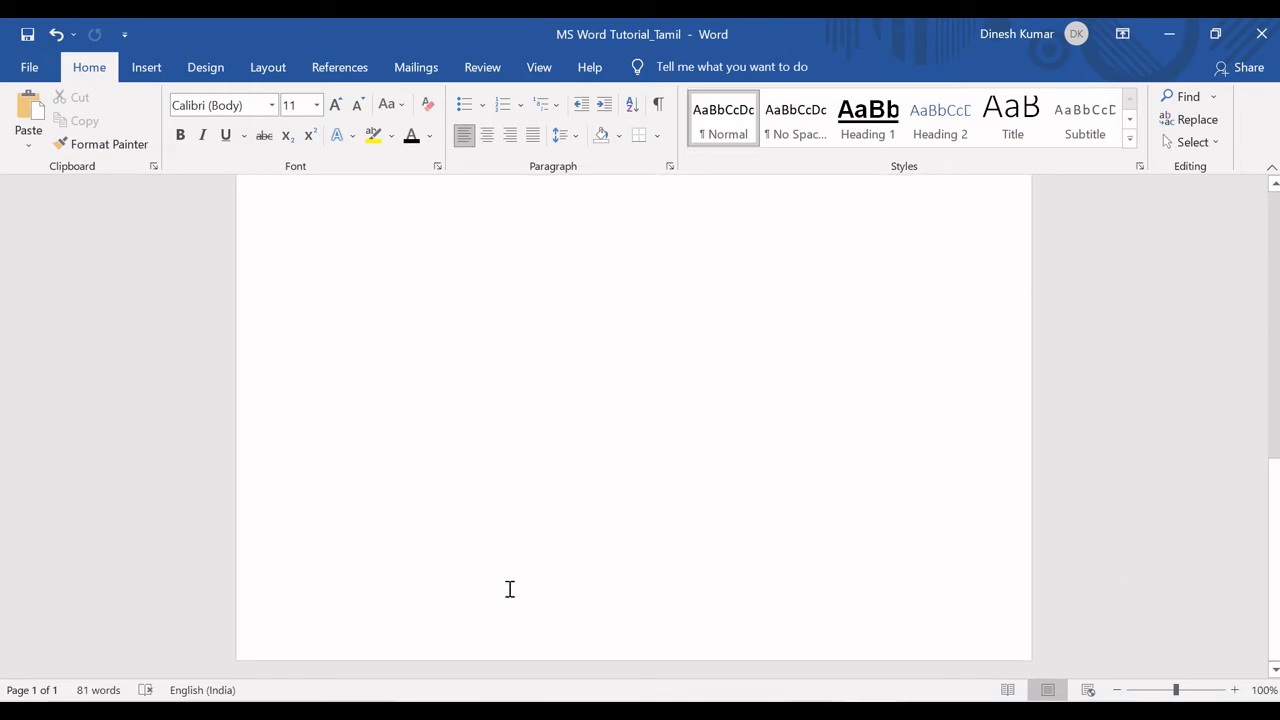
click(145, 69)
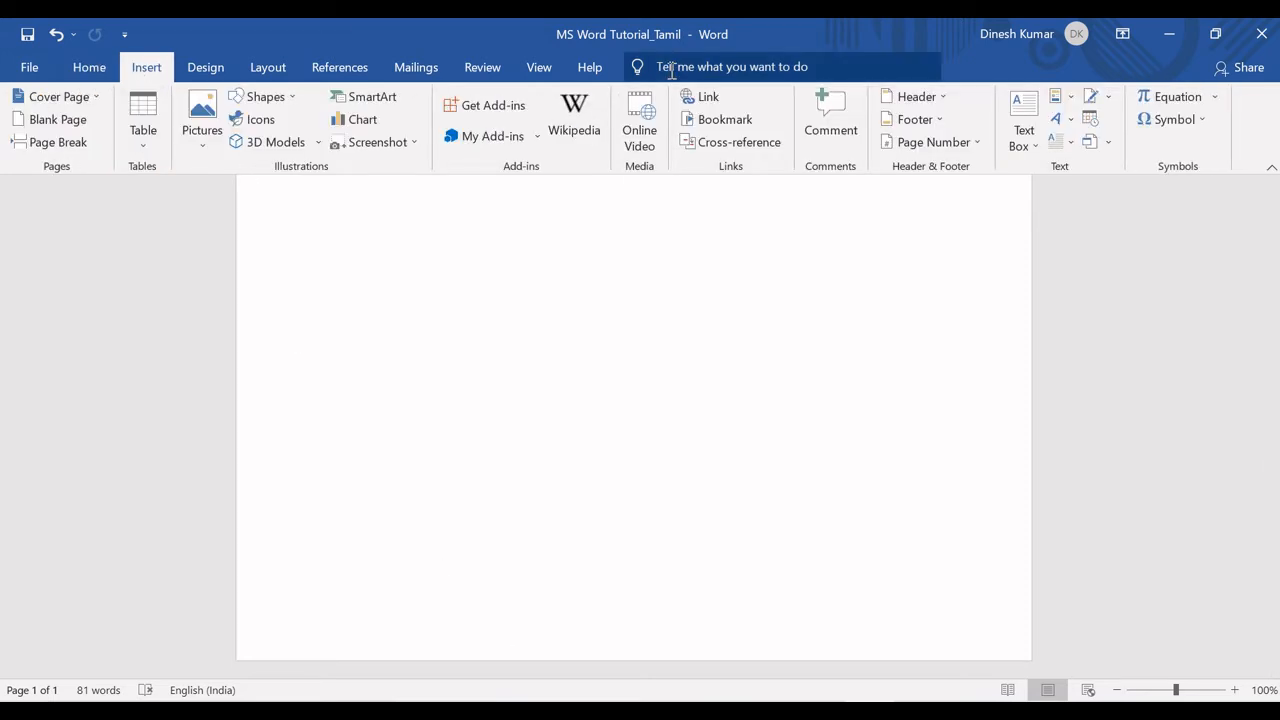
click(915, 119)
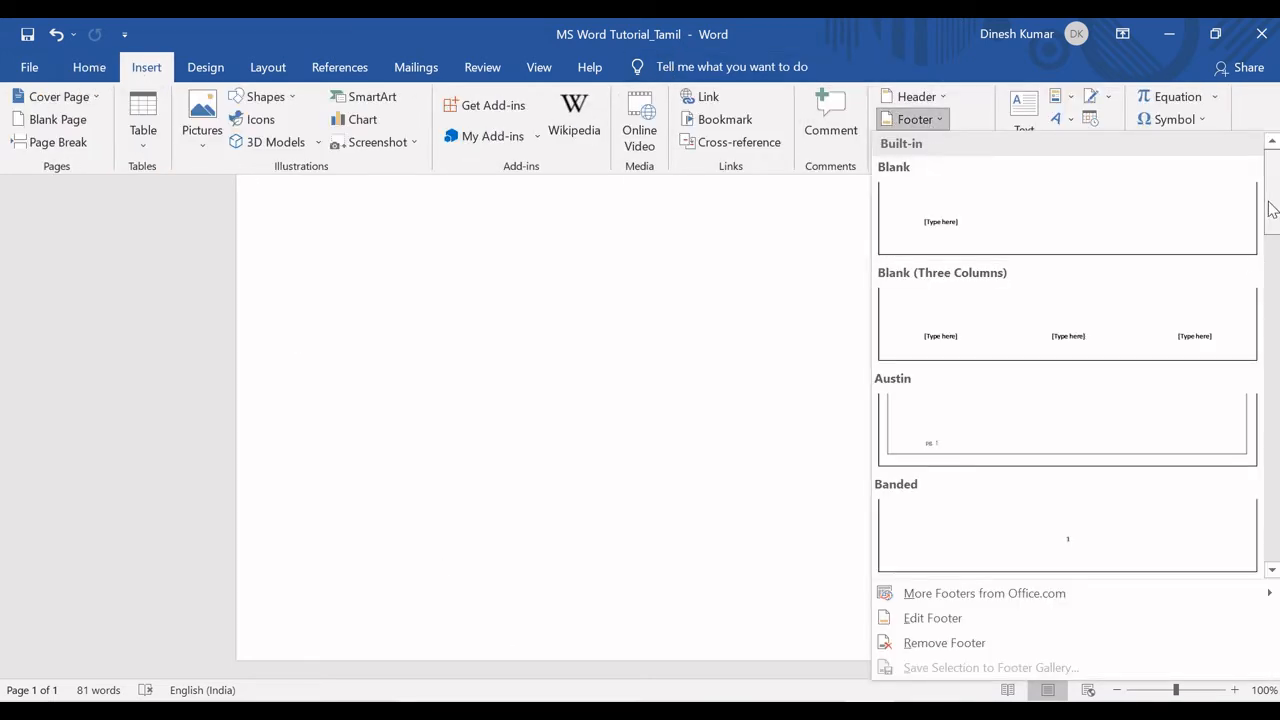
mouse_move(1272, 208)
mouse_down()
mouse_move(1271, 517)
mouse_move(1262, 198)
mouse_up()
click(966, 335)
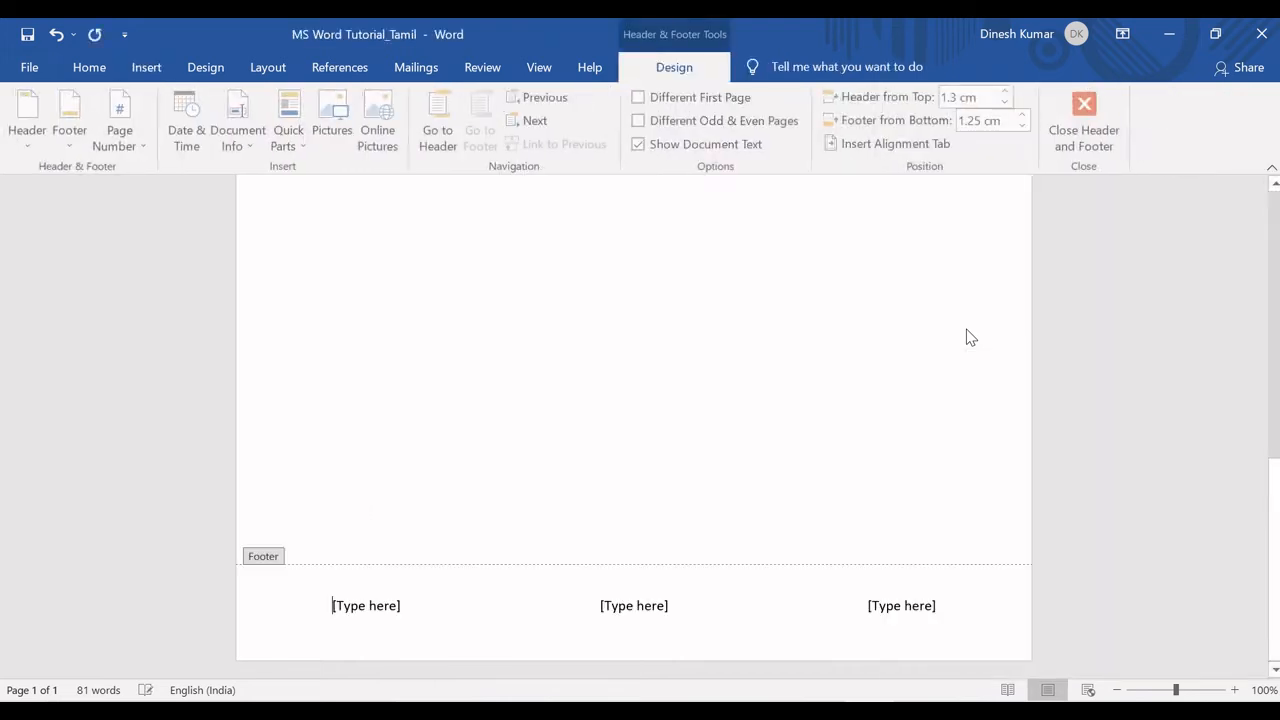
Fill the three footer placeholders with "Confidential", "All rights reserved" and "Tech Kichdy".
click(381, 603)
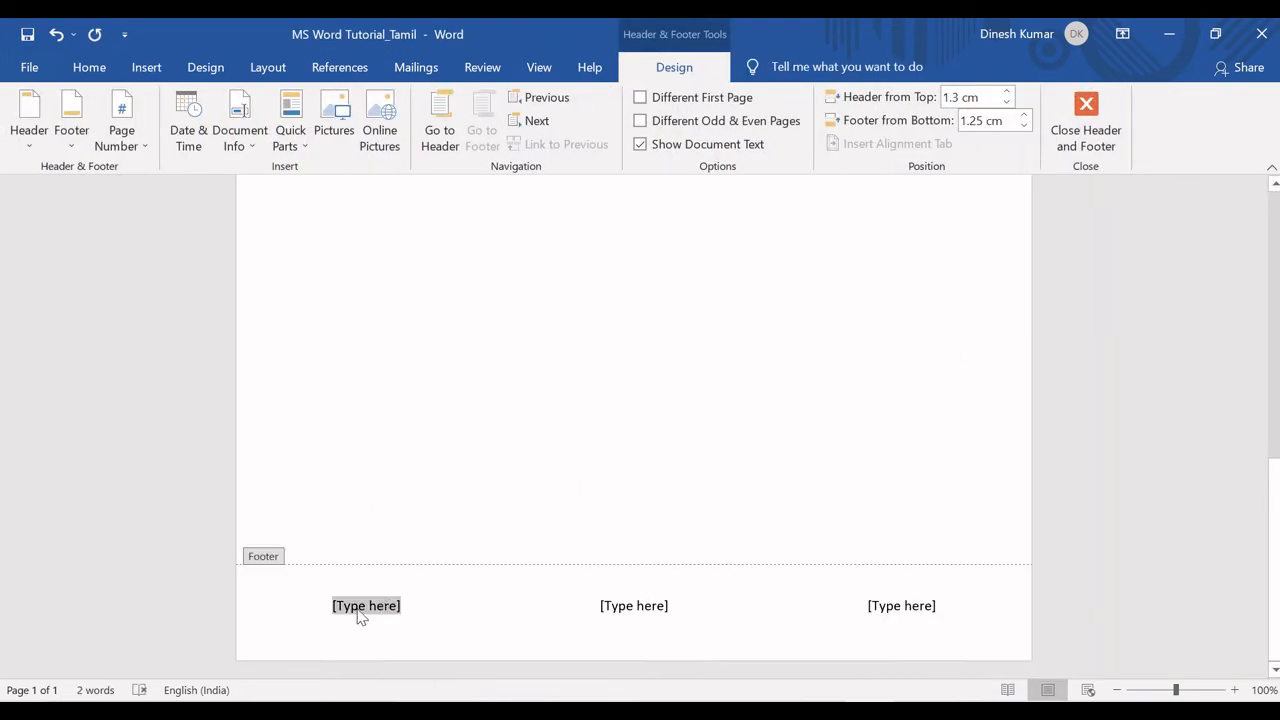
text(Co)
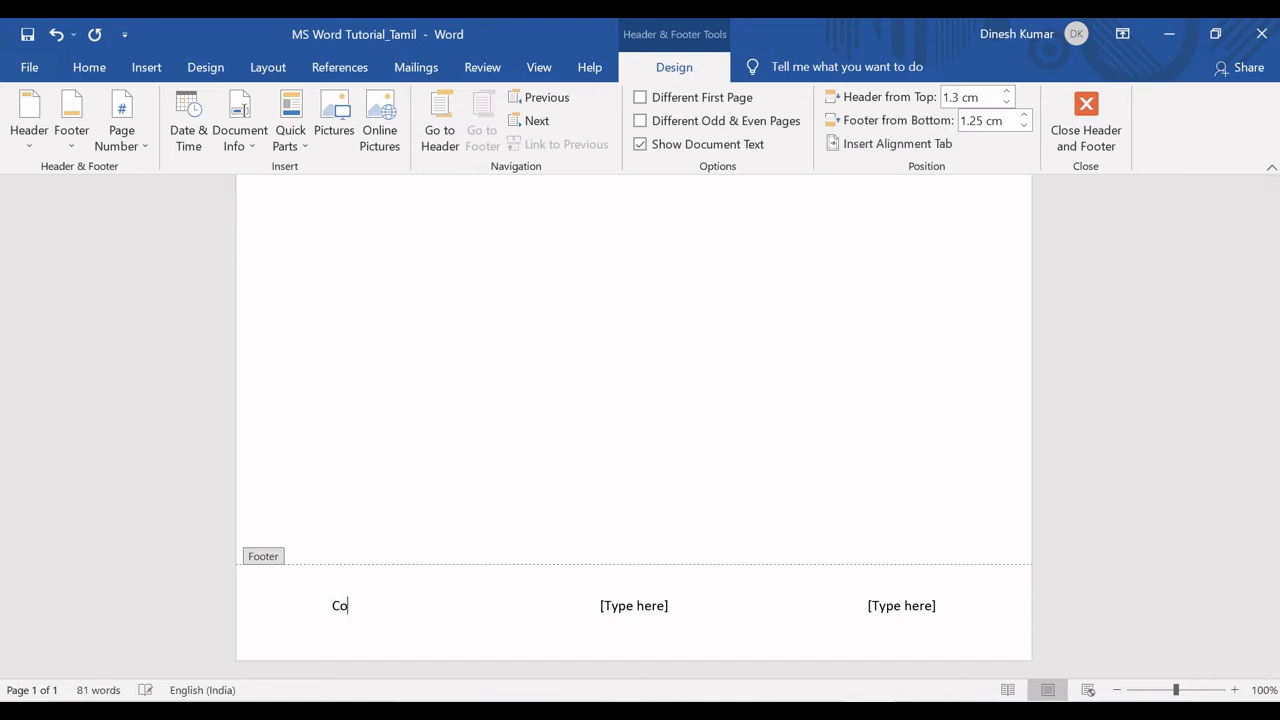
text(nfidential)
click(625, 607)
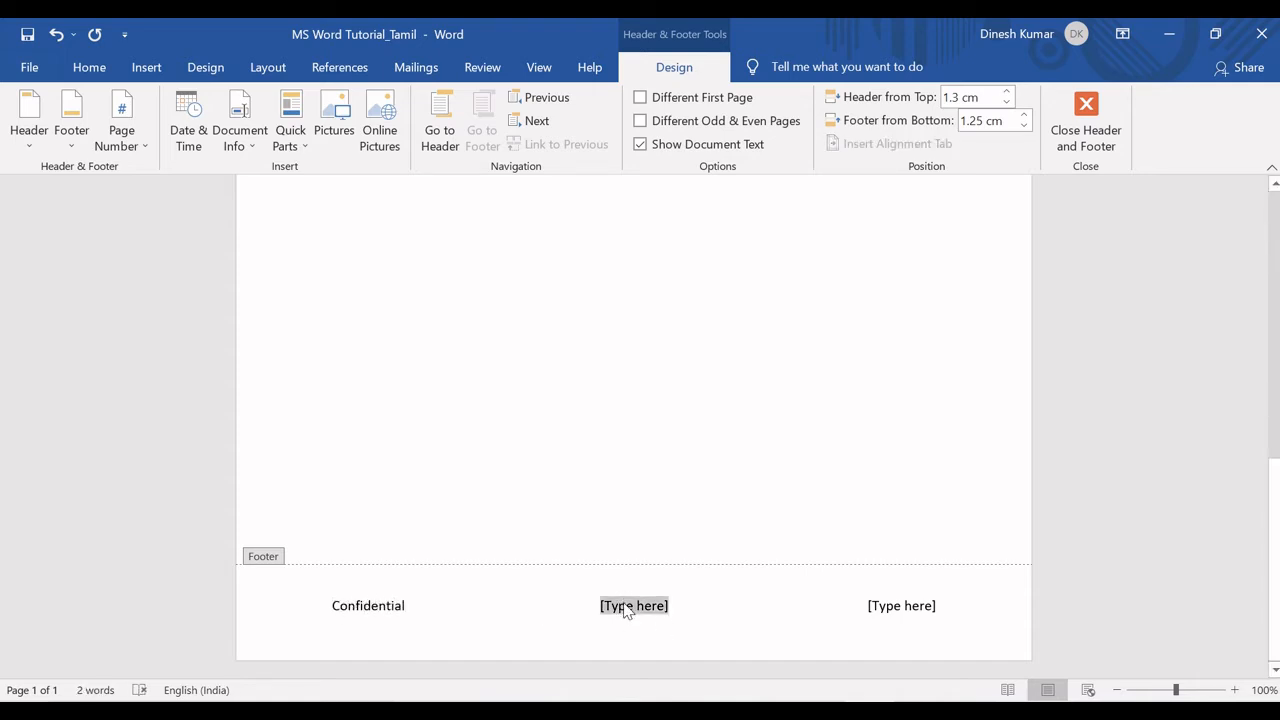
text(All righ)
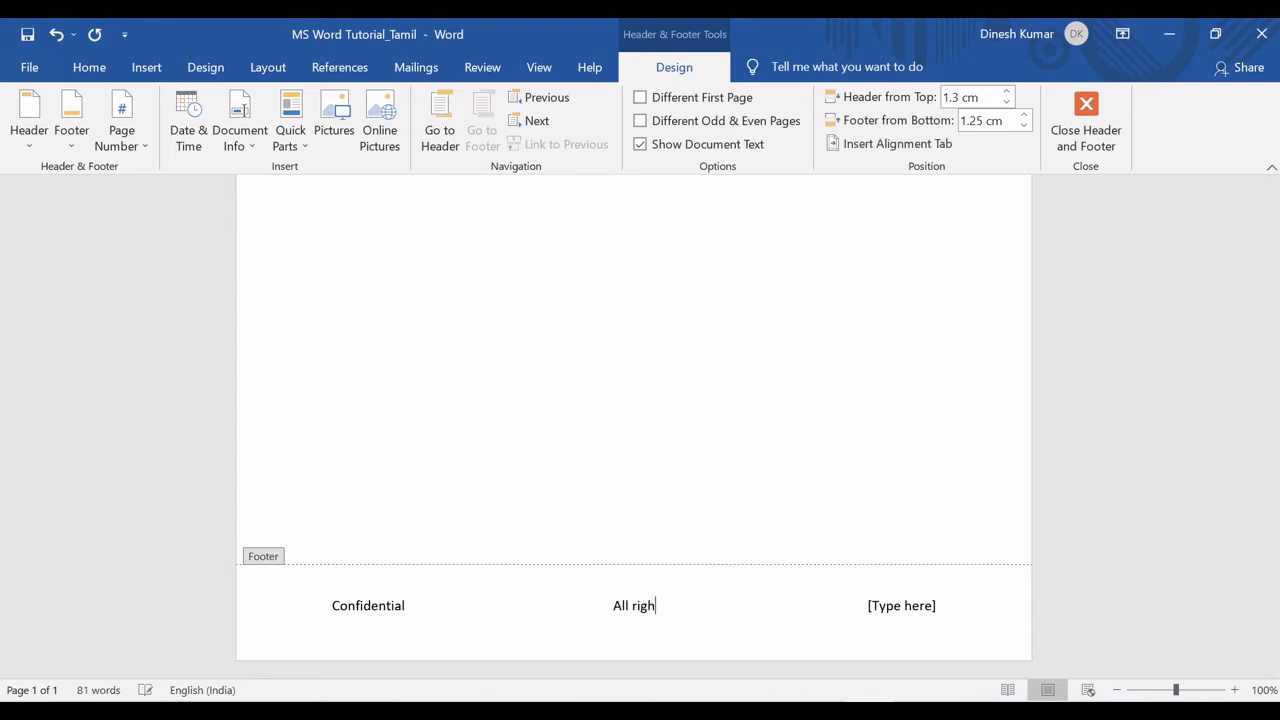
text(ts reserved)
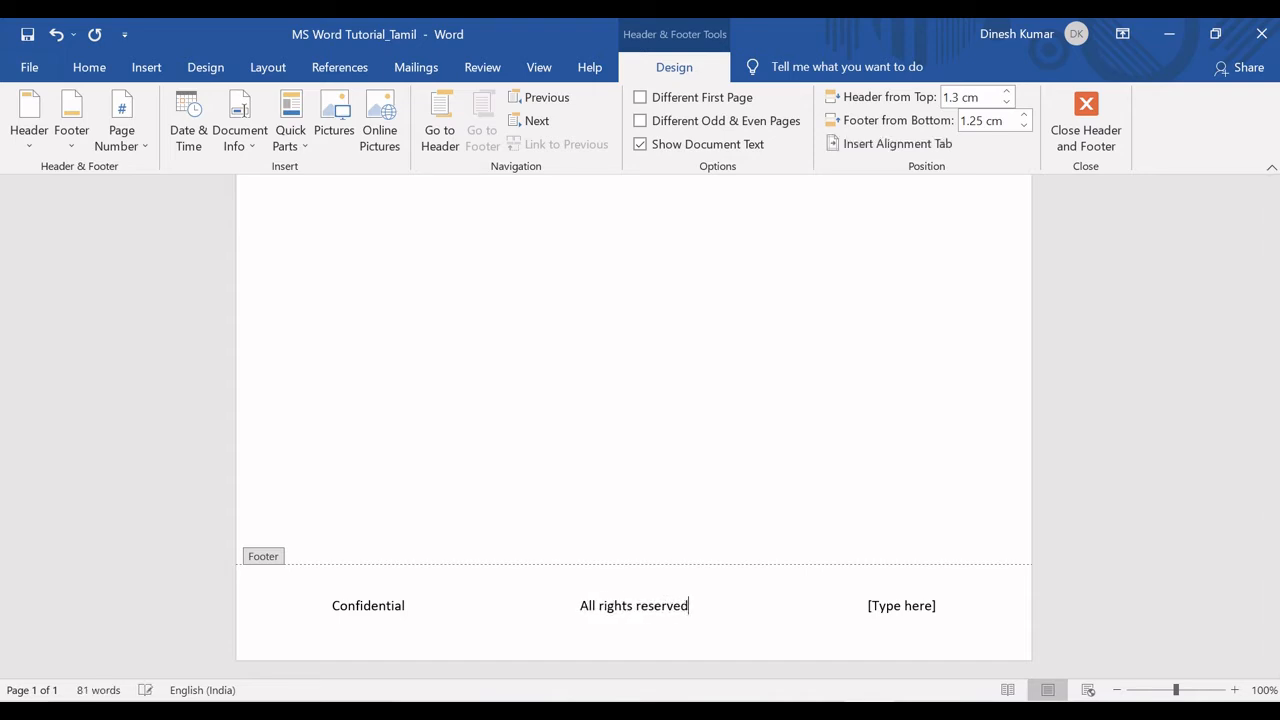
click(899, 606)
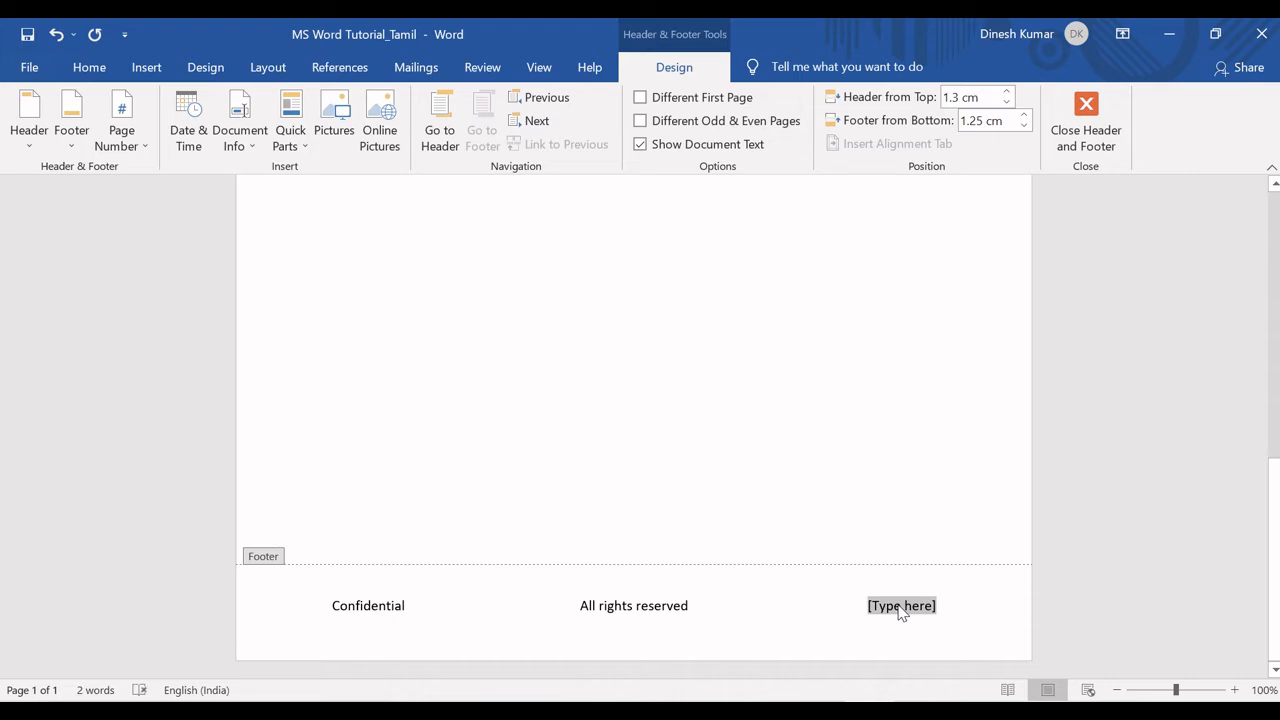
text(Tech Kich)
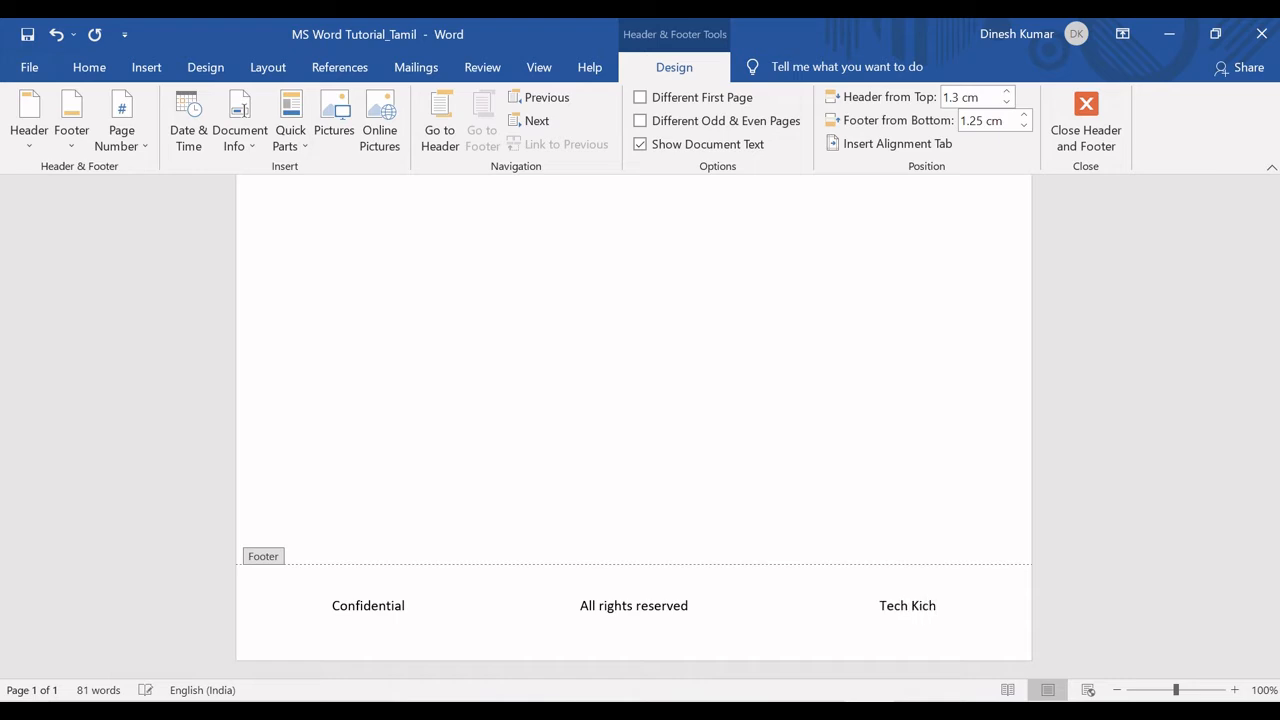
text(dy)
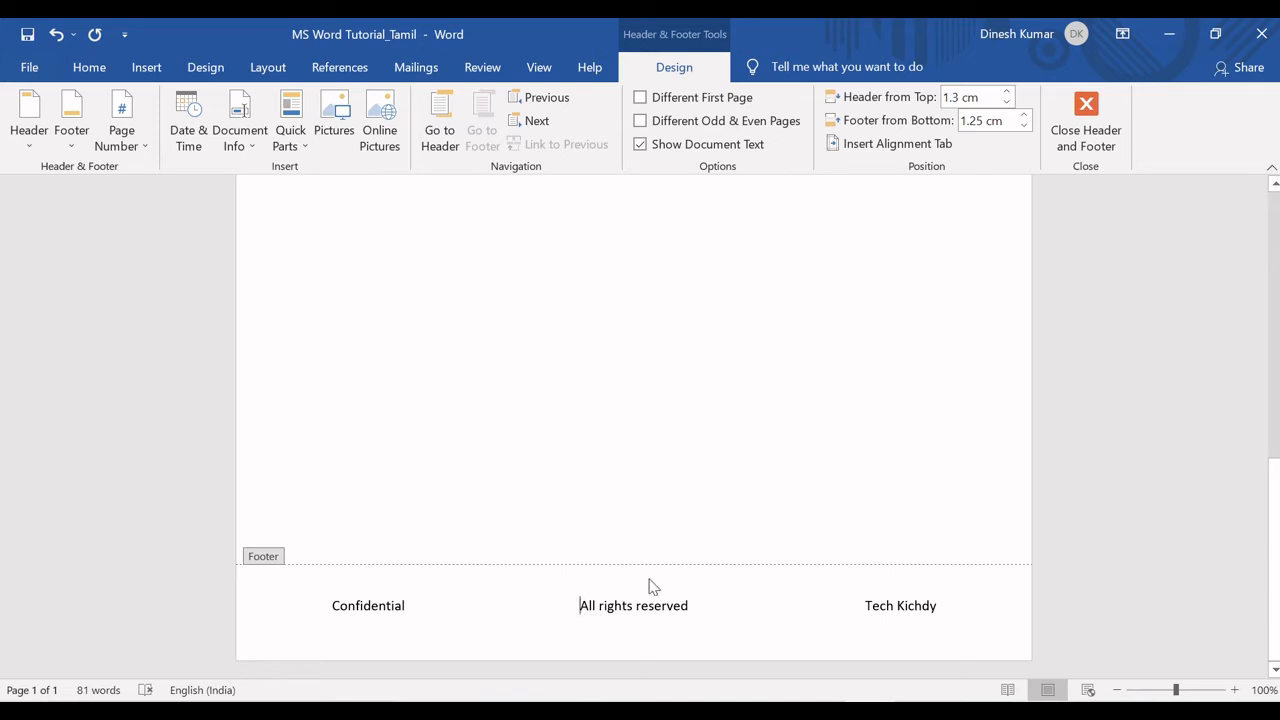
Try the footer at 1.6 cm and at 0.7 cm from the bottom of the page.
click(575, 610)
click(1025, 117)
click(1025, 117)
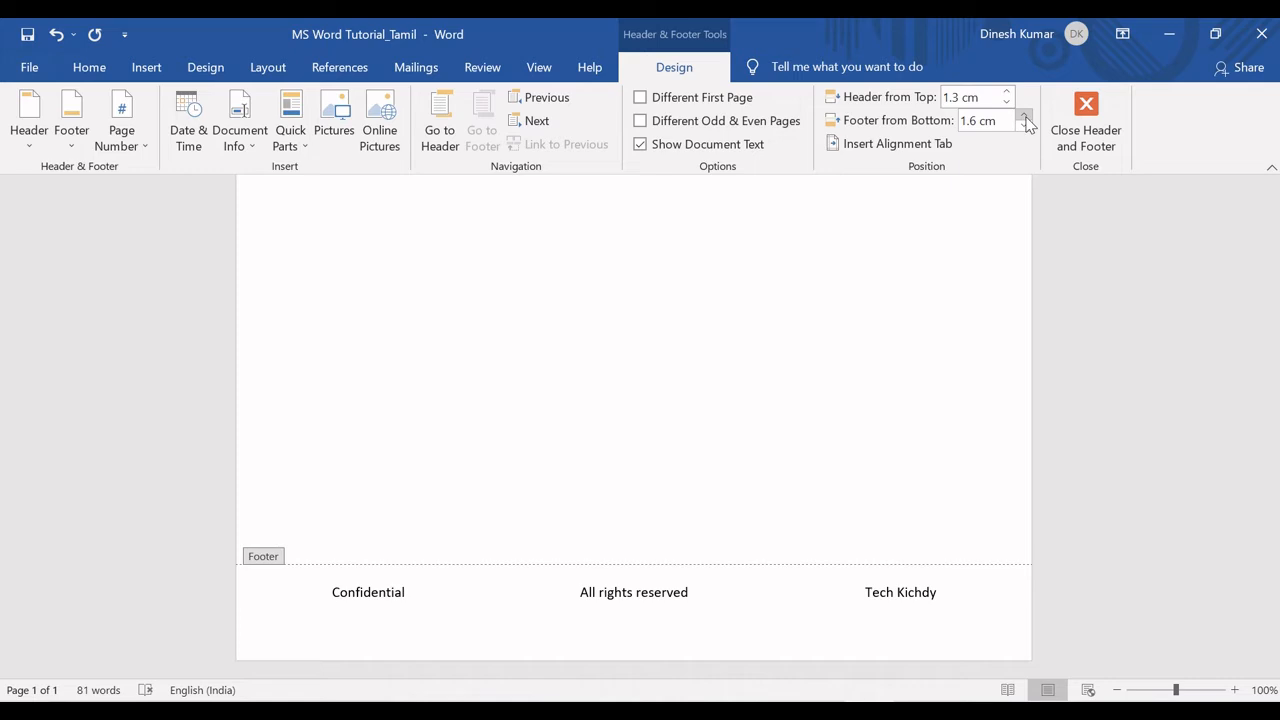
click(1024, 125)
click(1024, 125)
click(1024, 125)
click(1024, 125)
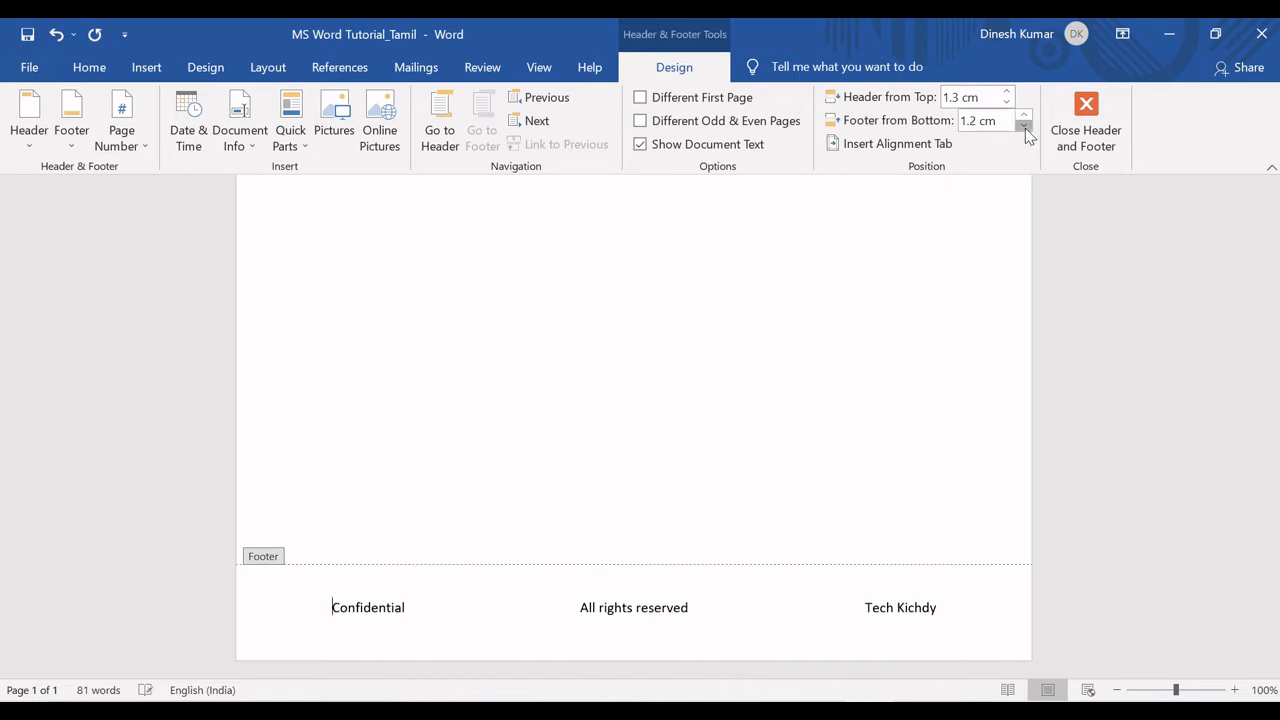
click(1024, 125)
click(1024, 125)
click(1024, 125)
click(1024, 125)
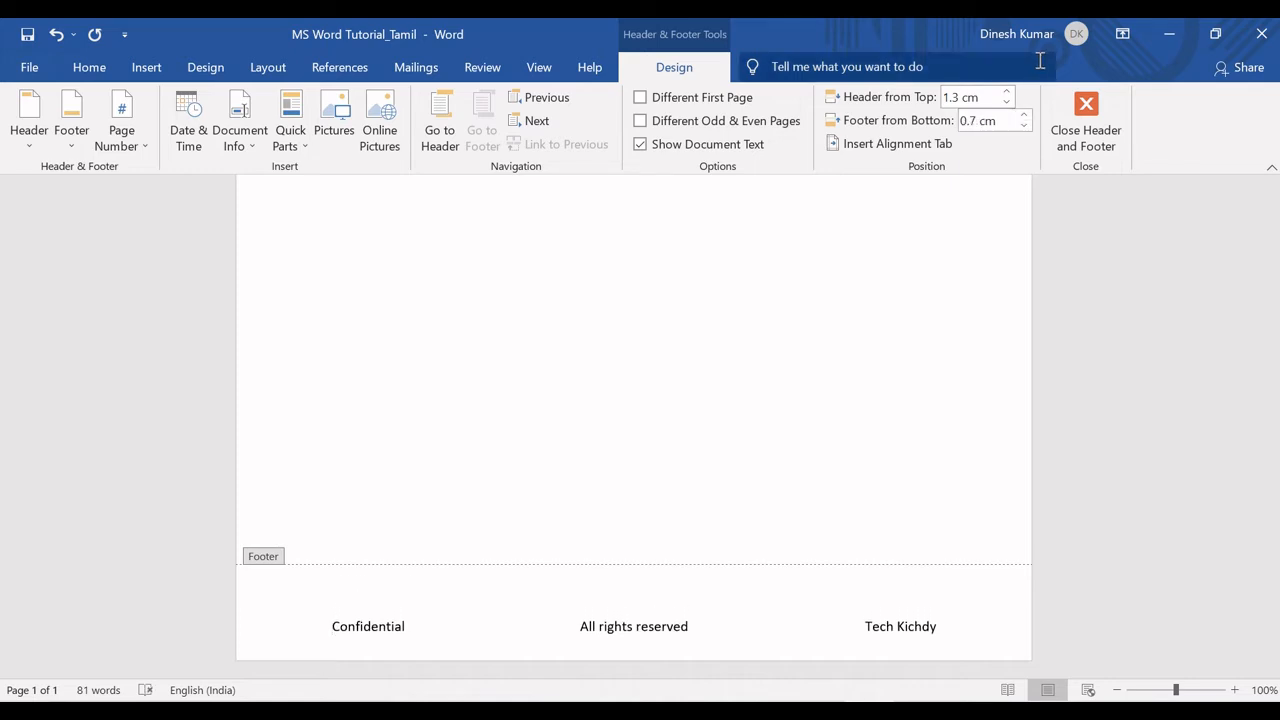
Set the footer's distance from the bottom of the page to 1.3 cm and return to the body text.
click(1025, 115)
click(1025, 115)
click(1025, 115)
click(1025, 115)
click(1025, 115)
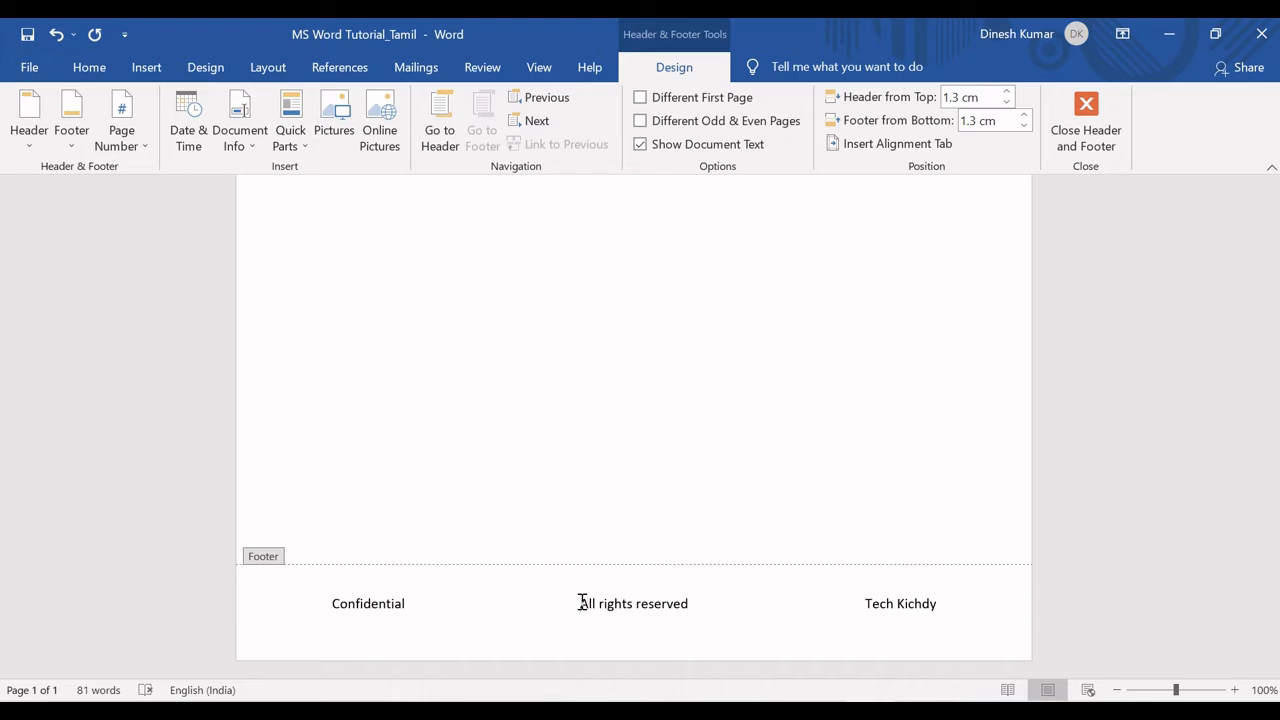
double_click(623, 423)
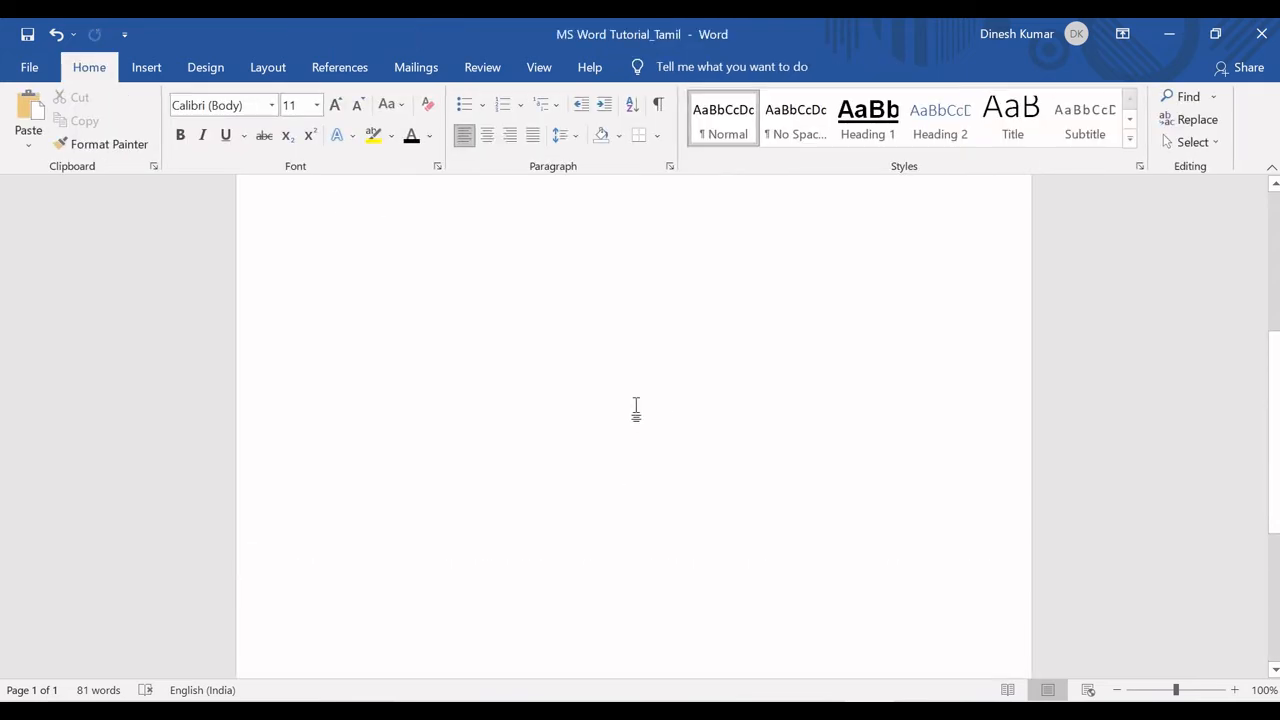
Add empty paragraphs below the body text until a second page starts, and check the header and footer on both pages.
drag(1277, 412, 1250, 212)
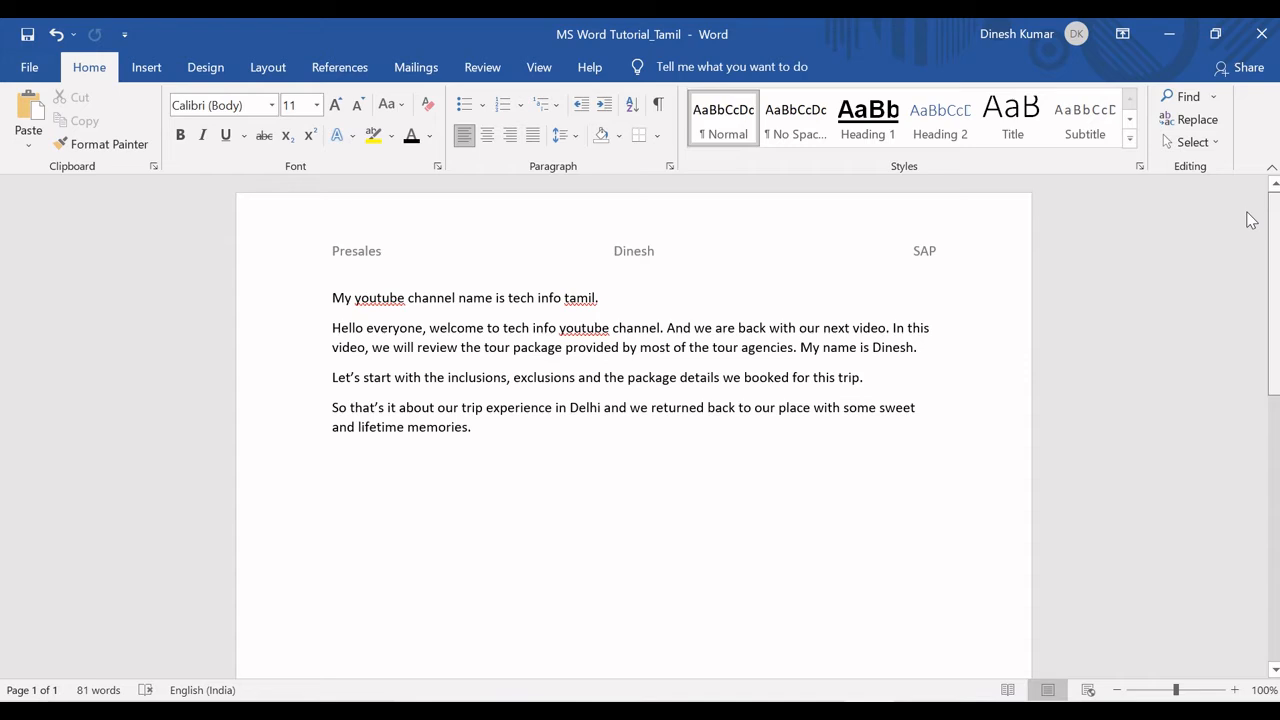
mouse_move(1247, 212)
mouse_down()
mouse_move(1256, 268)
mouse_move(1249, 230)
mouse_up()
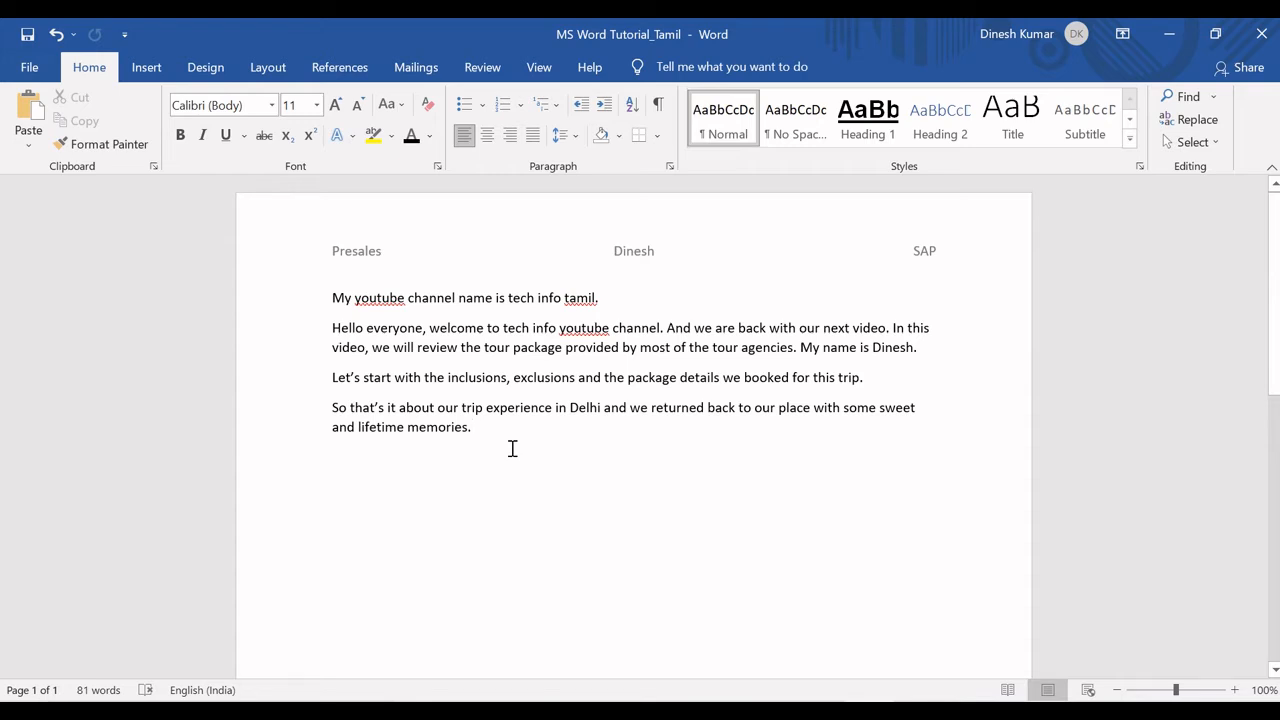
drag(1276, 345, 1198, 325)
key(Return)
key(Return)
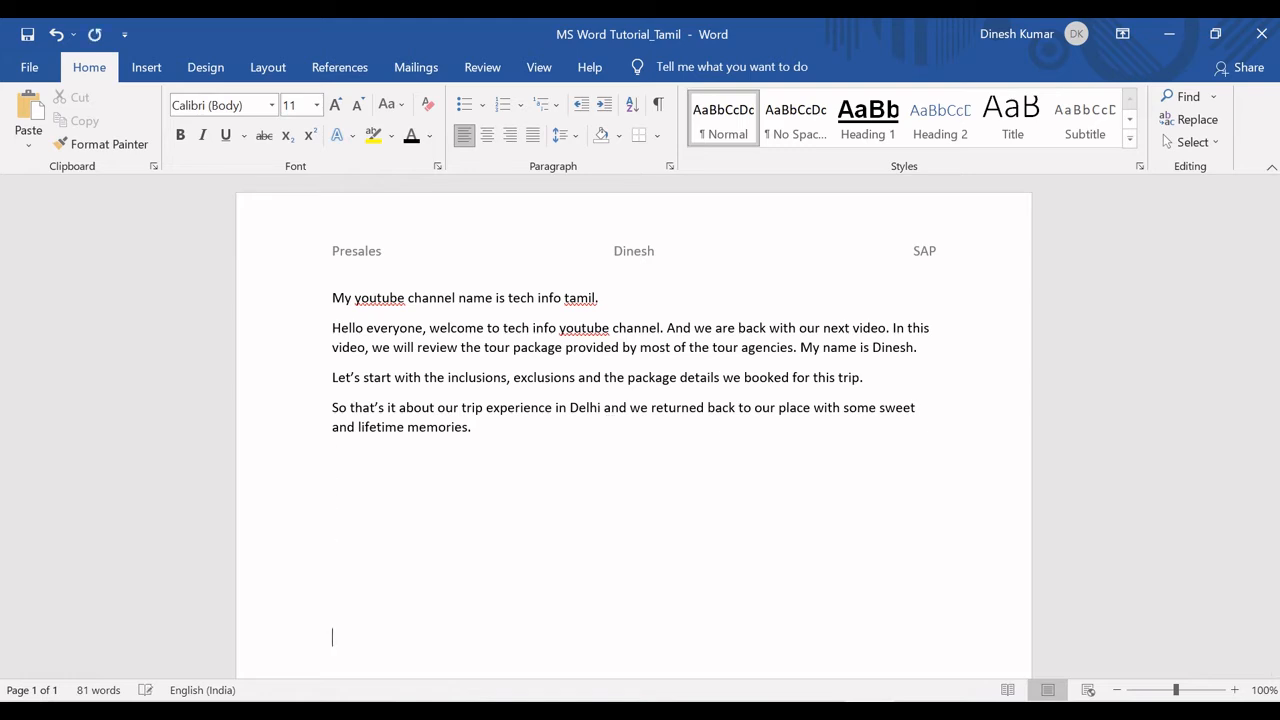
key(Return)
key(Return)
key(Return)
key(Return)
key(Return)
key(Return)
key(Return)
key(Return)
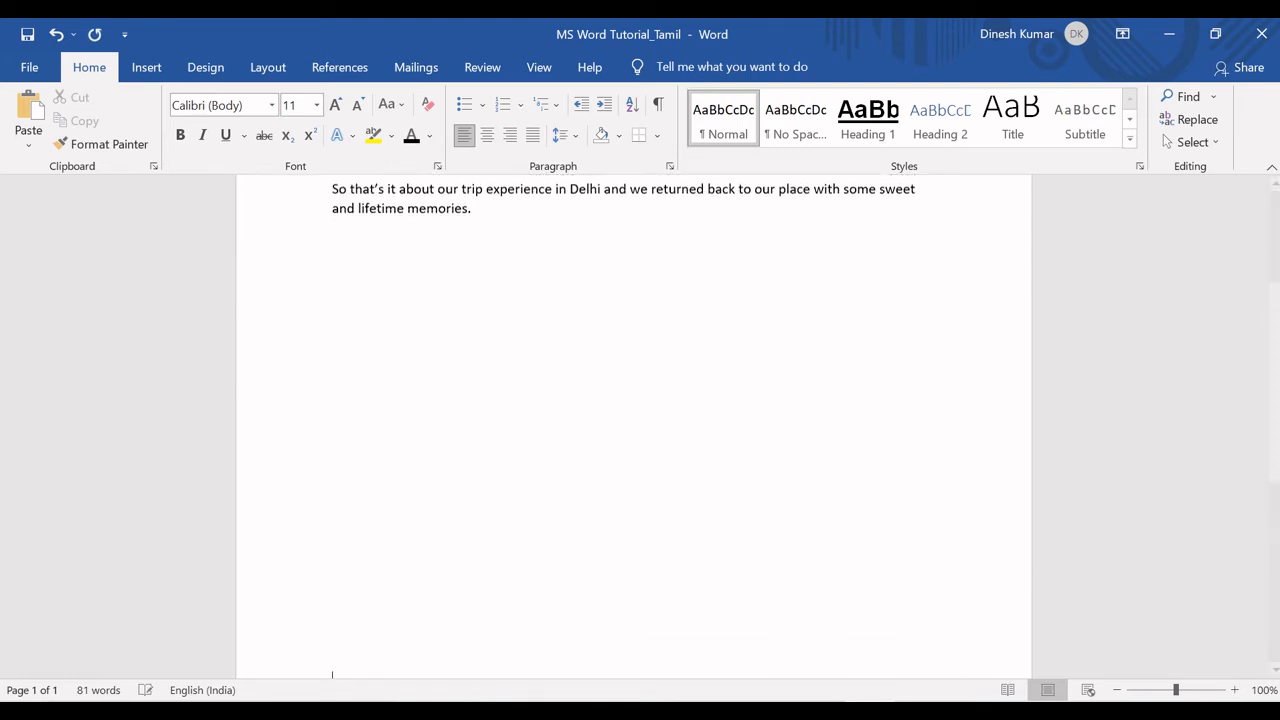
key(Return)
key(Return)
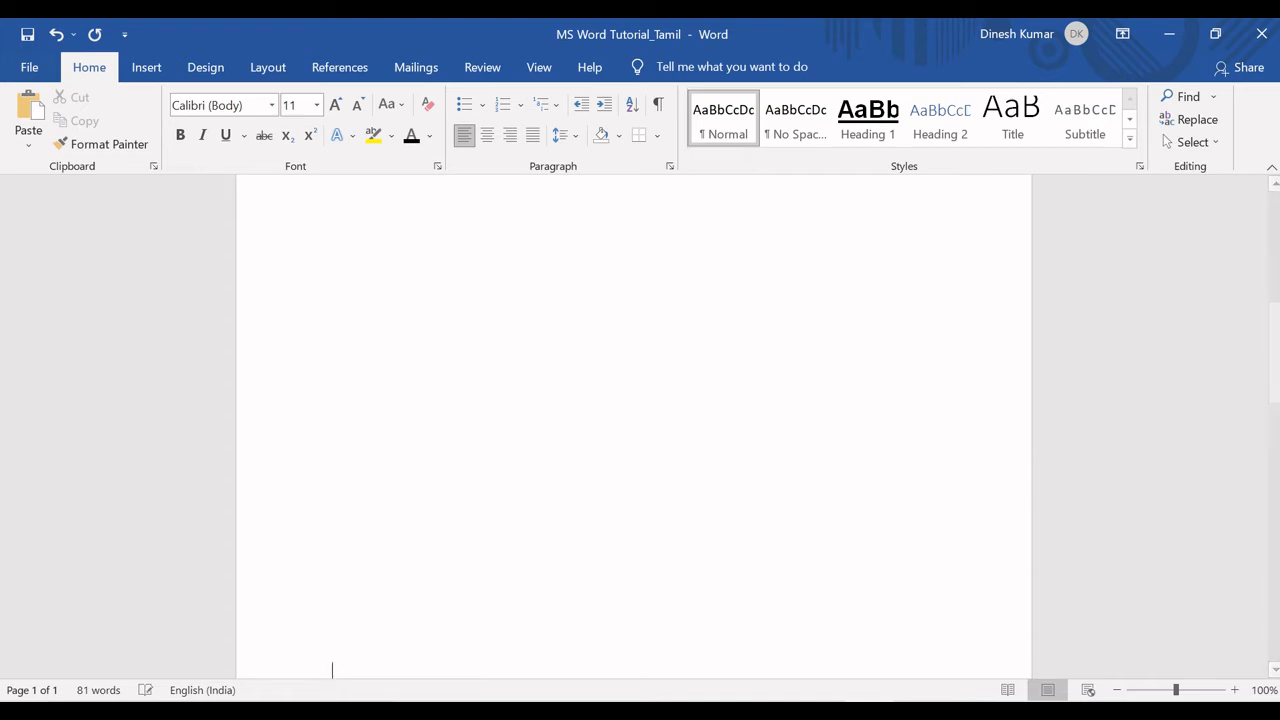
key(Return)
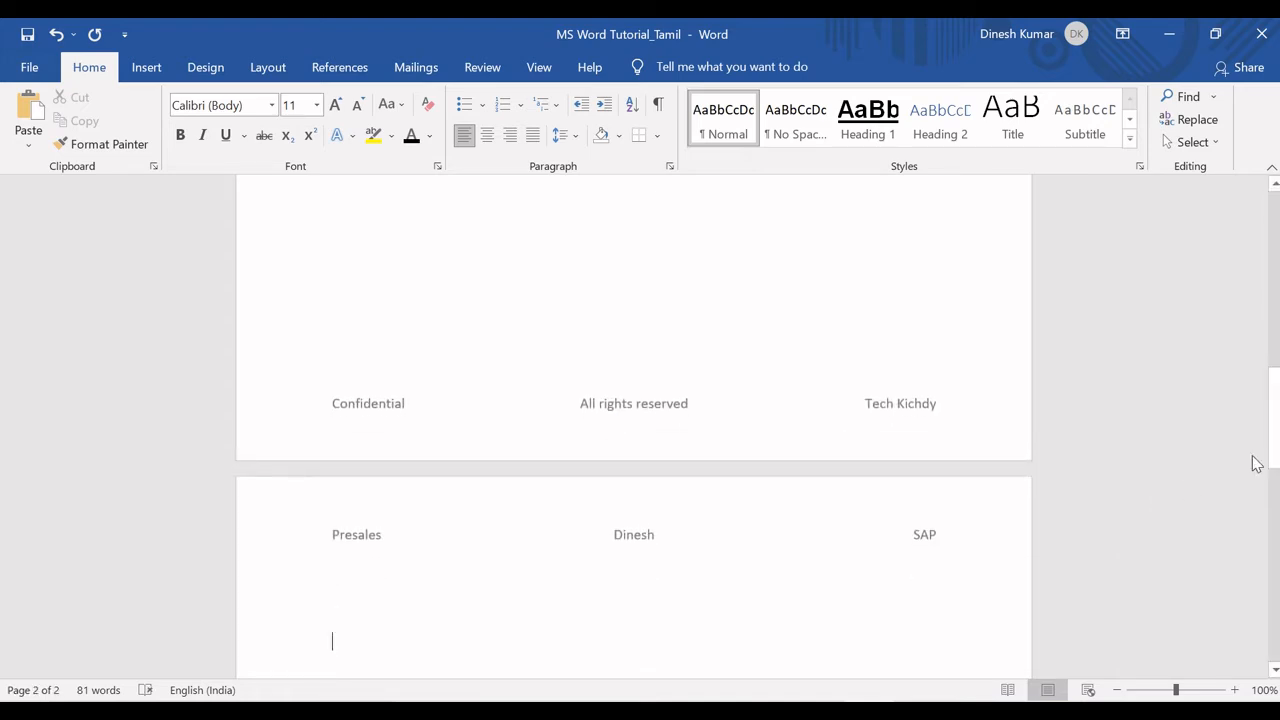
drag(1273, 445, 1275, 481)
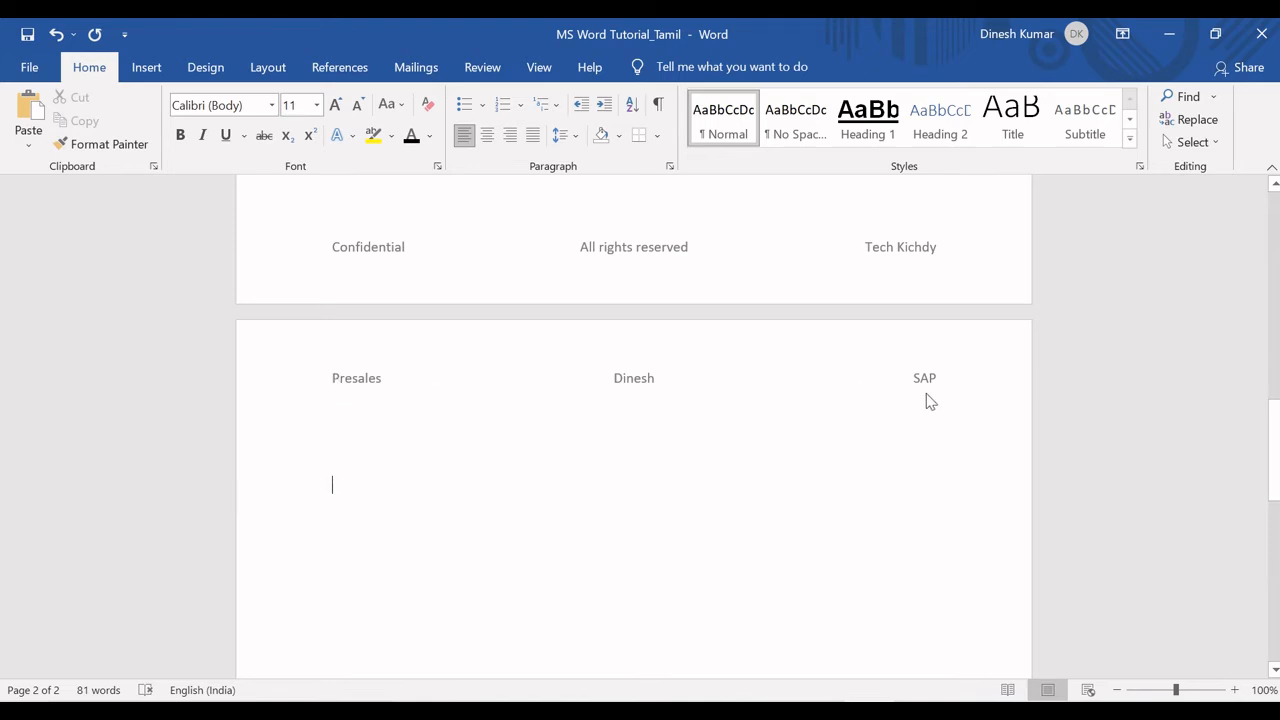
drag(1273, 424, 1273, 403)
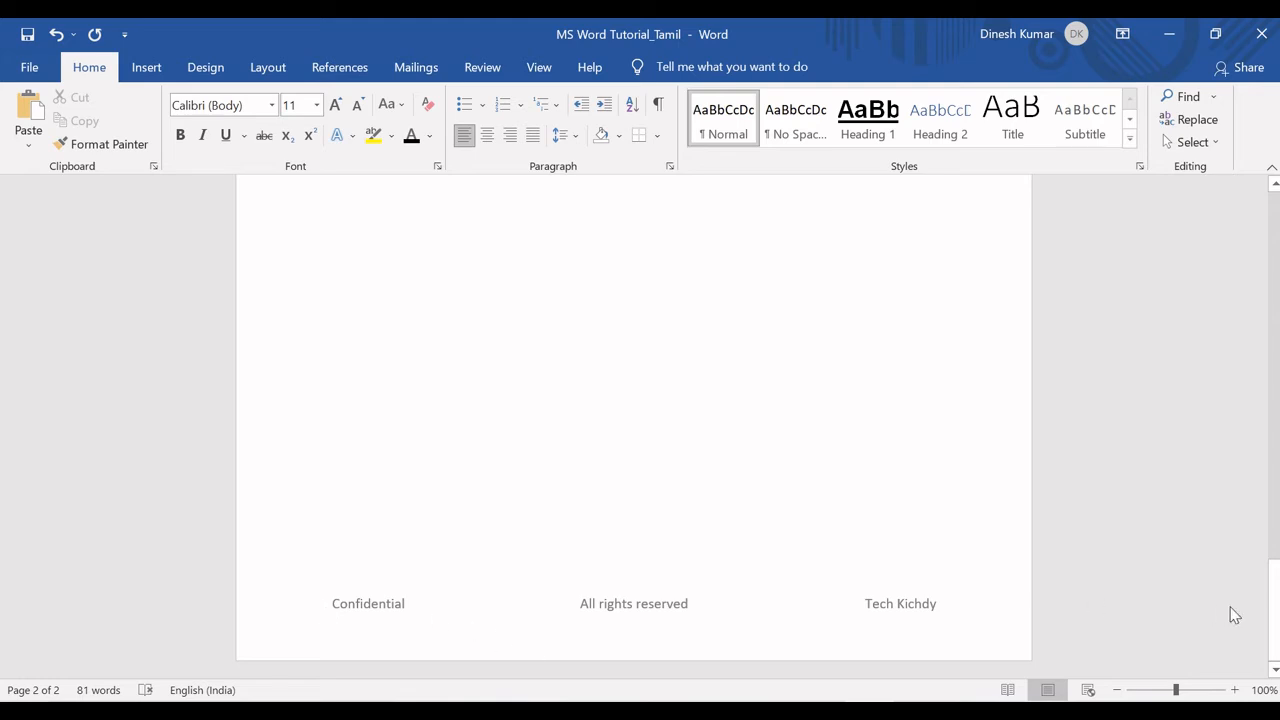
drag(1271, 611, 1271, 233)
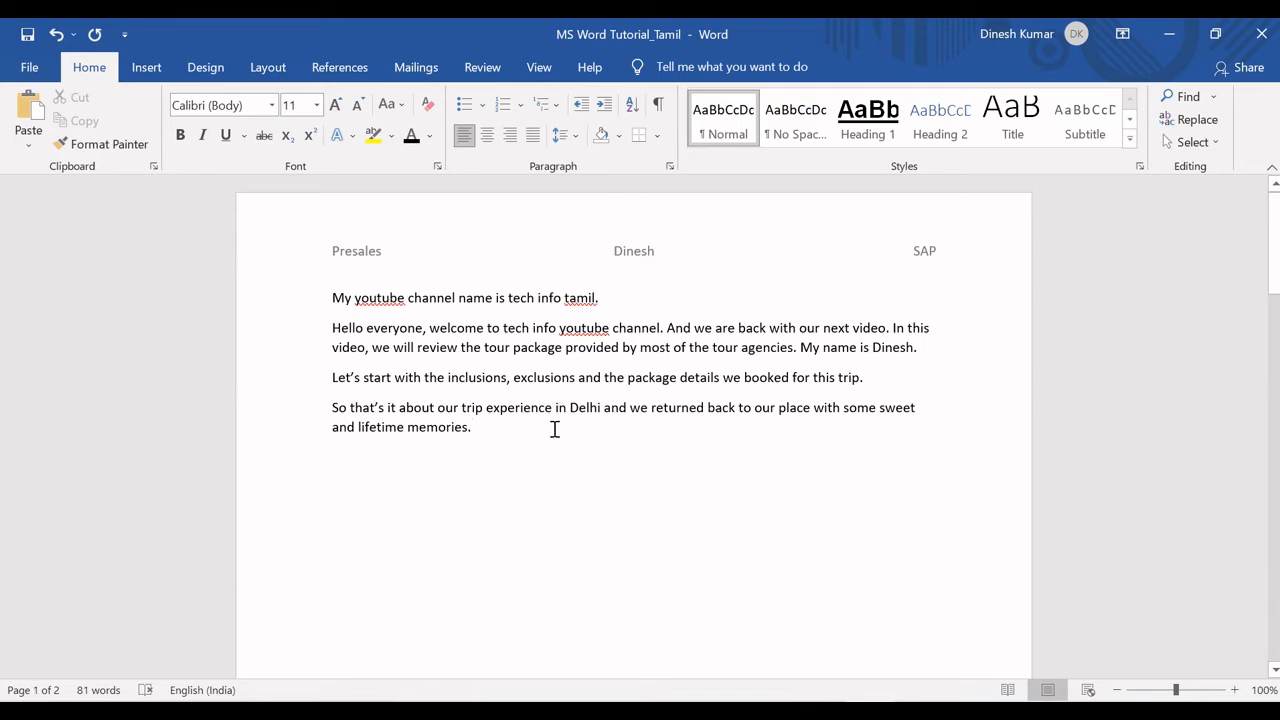
Switch to the Excel functions list, fill the "Insert Header and Footer" cell green and select the "Insert Page Number" cell.
key(alt+Tab)
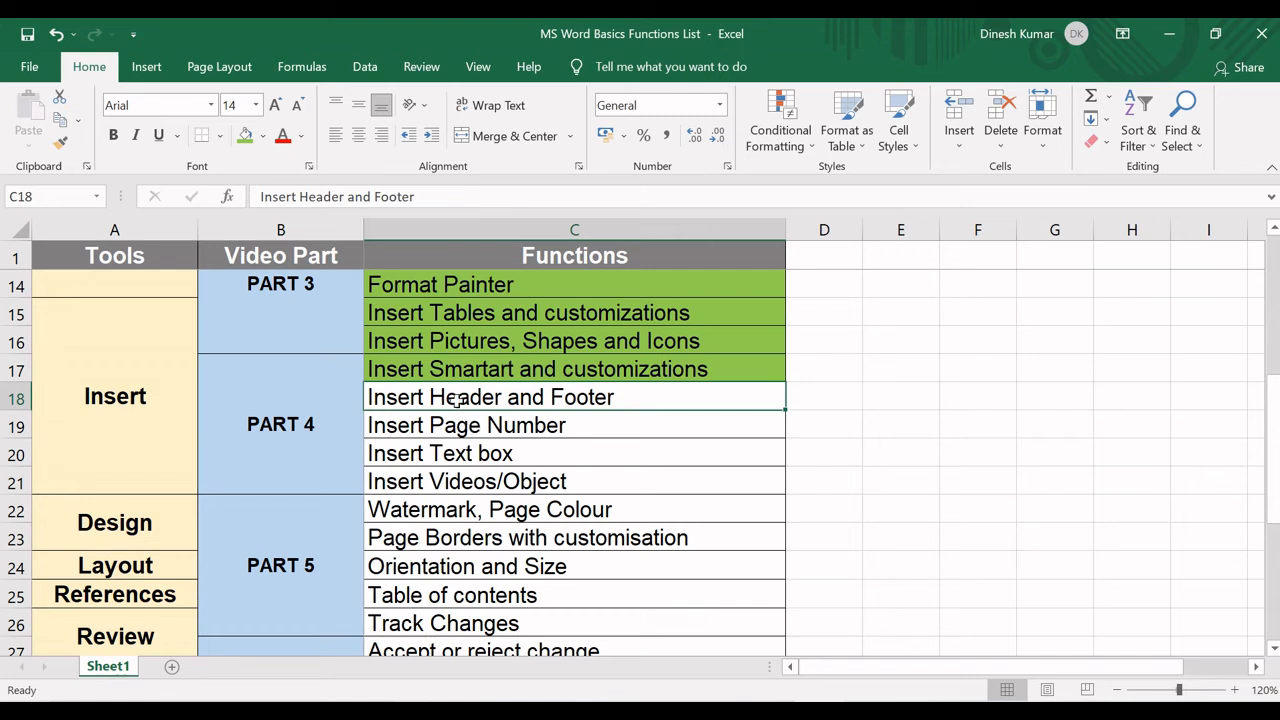
click(245, 135)
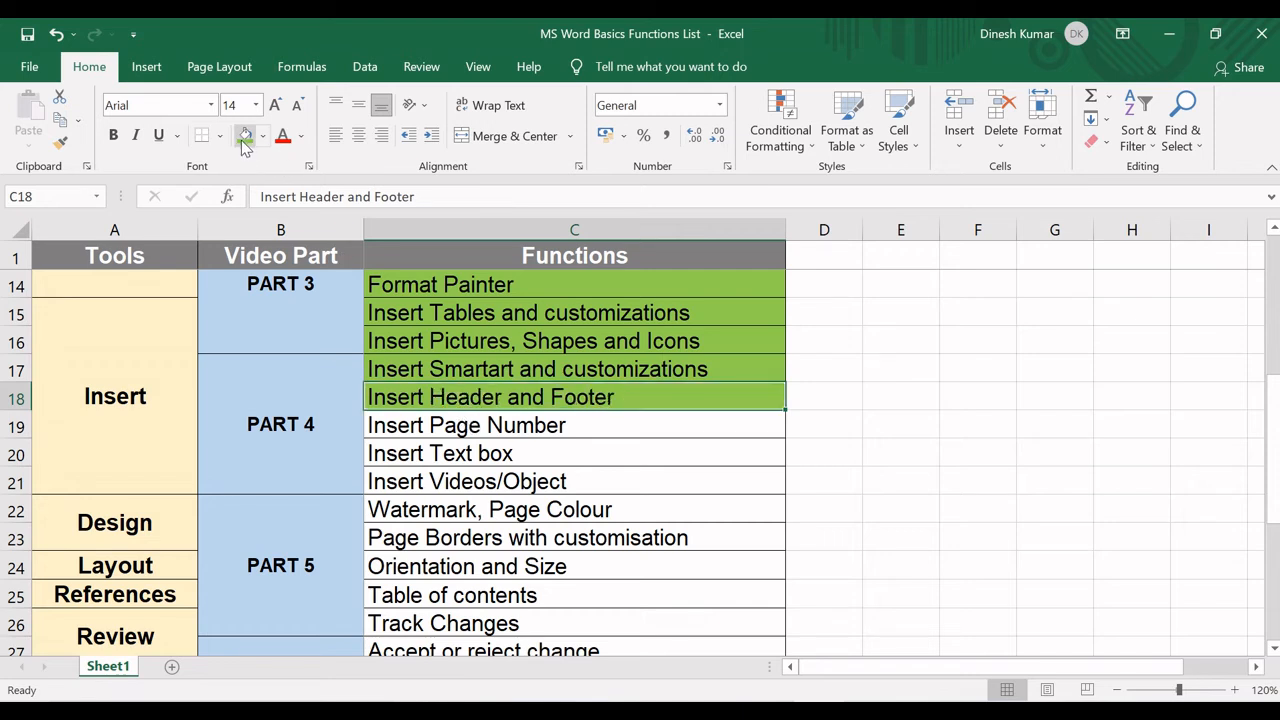
click(430, 422)
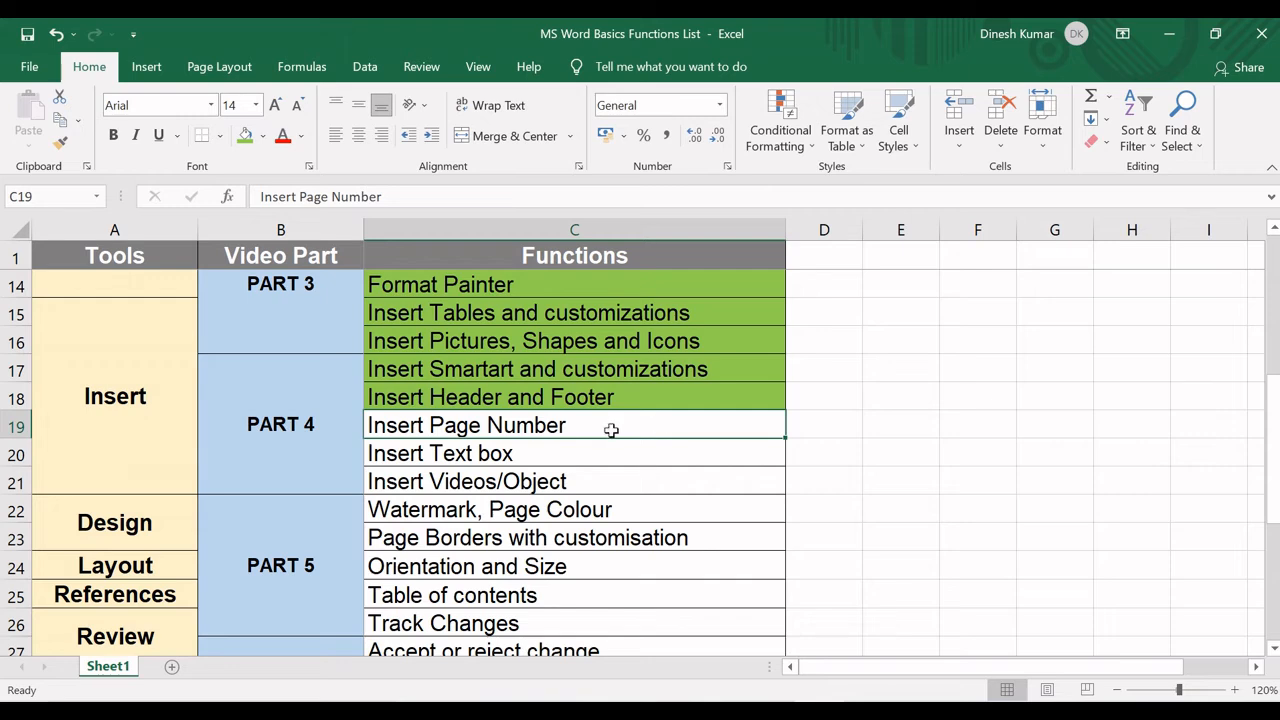
Back in the Word document, insert the "Accent Bar, Right" page number in the page margin and select its text box.
key(alt+Tab)
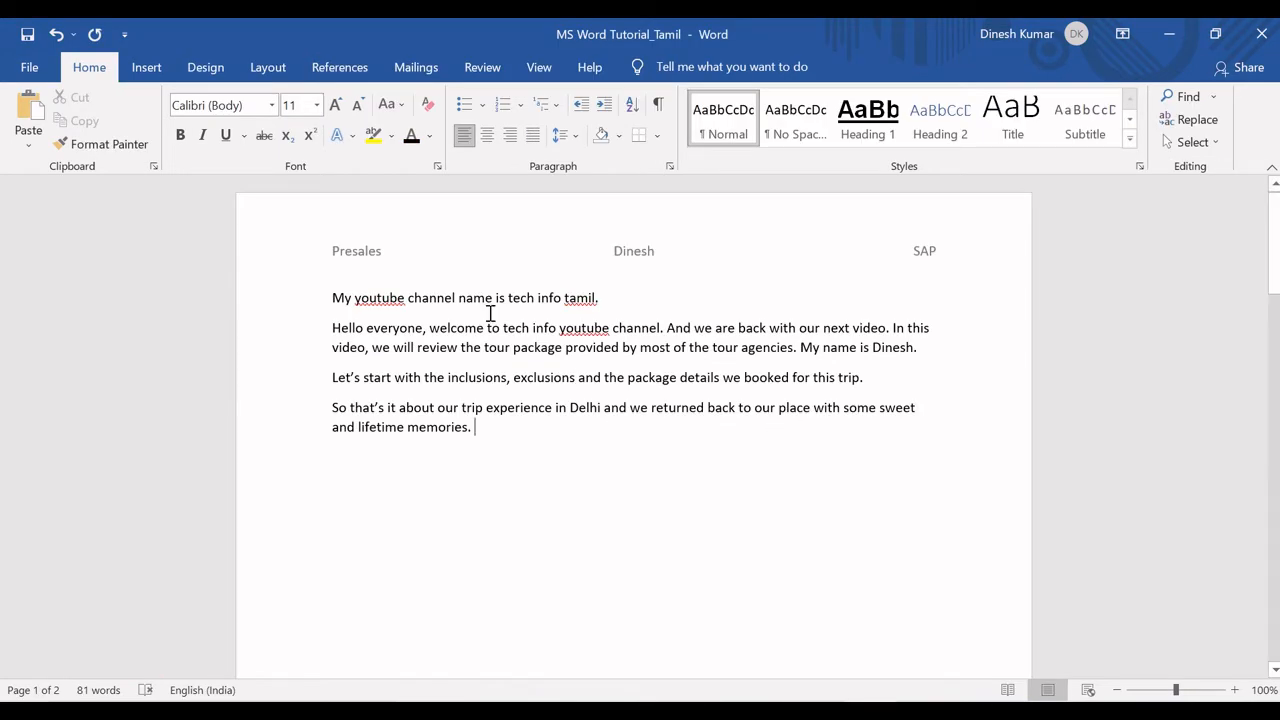
click(150, 67)
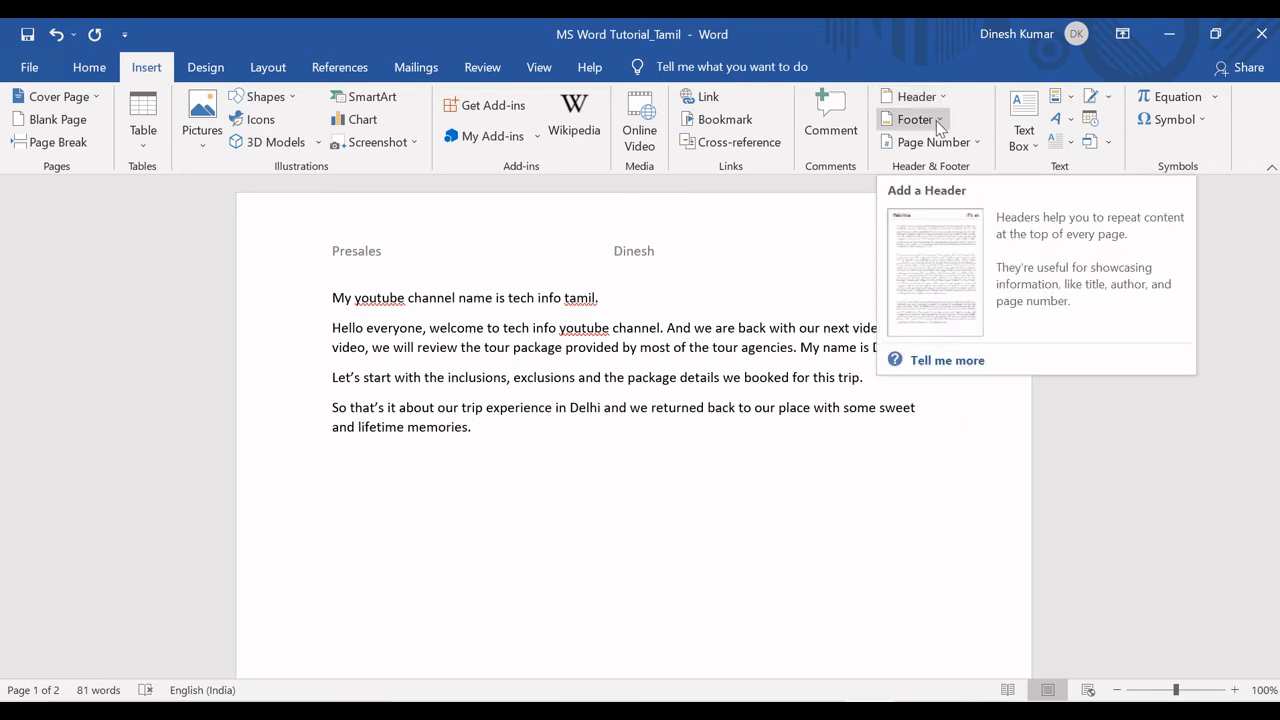
click(976, 144)
mouse_move(970, 177)
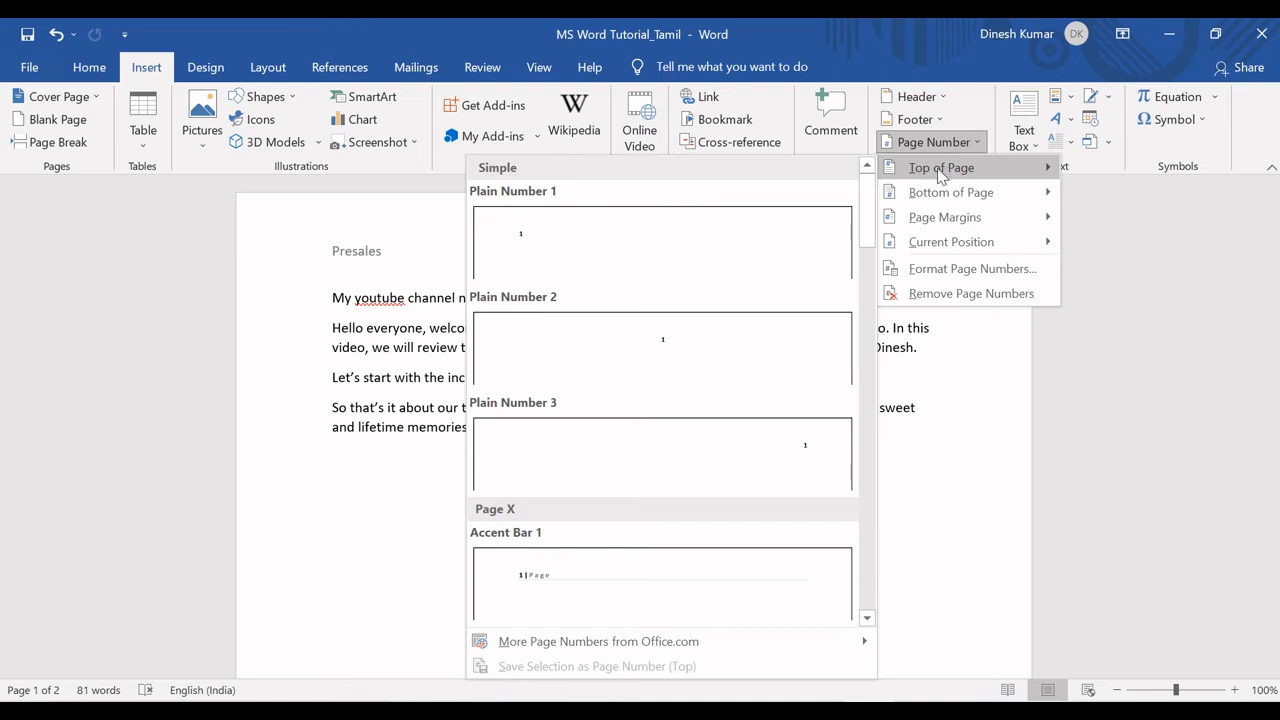
mouse_move(871, 223)
mouse_down()
mouse_move(866, 420)
mouse_move(864, 205)
mouse_move(866, 430)
mouse_move(870, 198)
mouse_up()
mouse_move(940, 196)
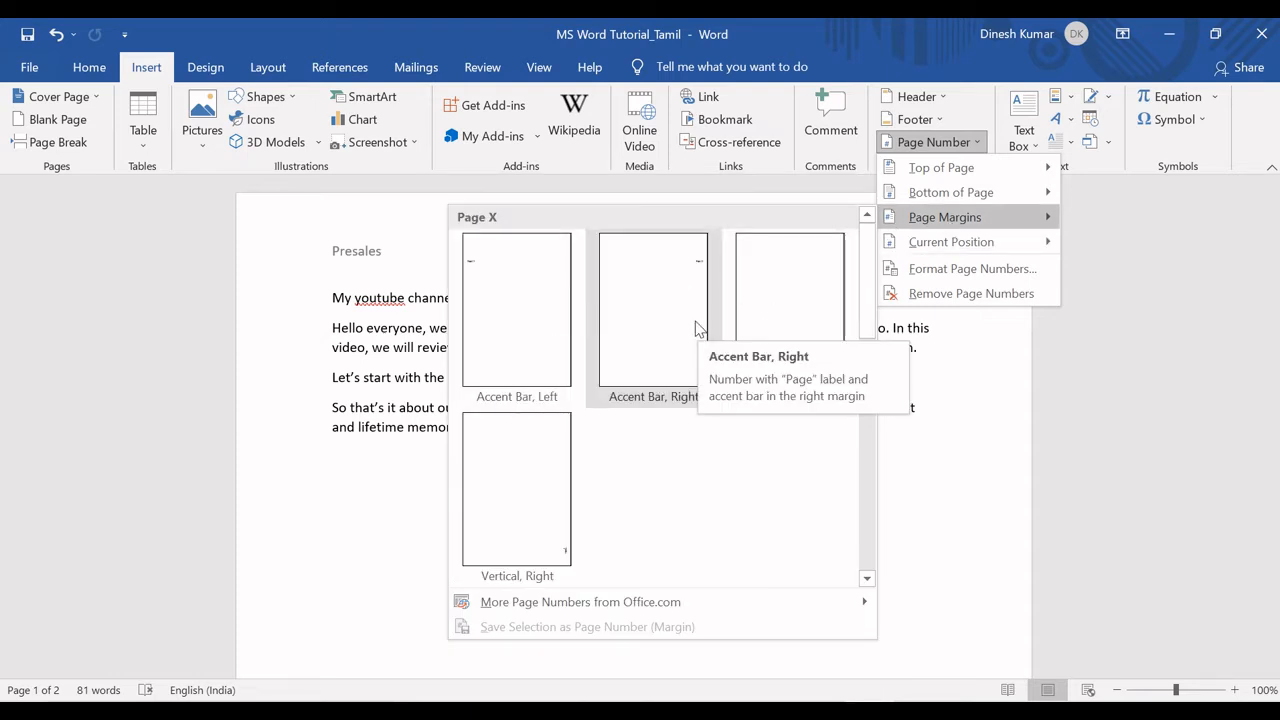
click(645, 309)
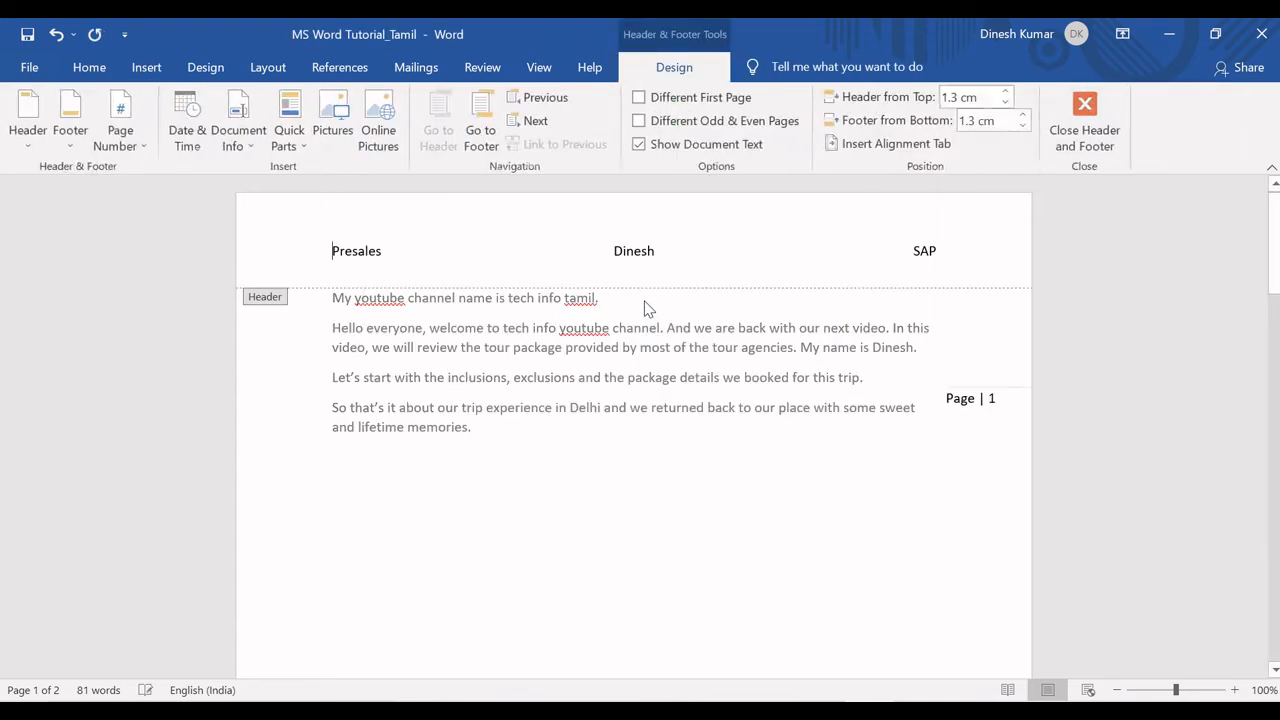
click(969, 396)
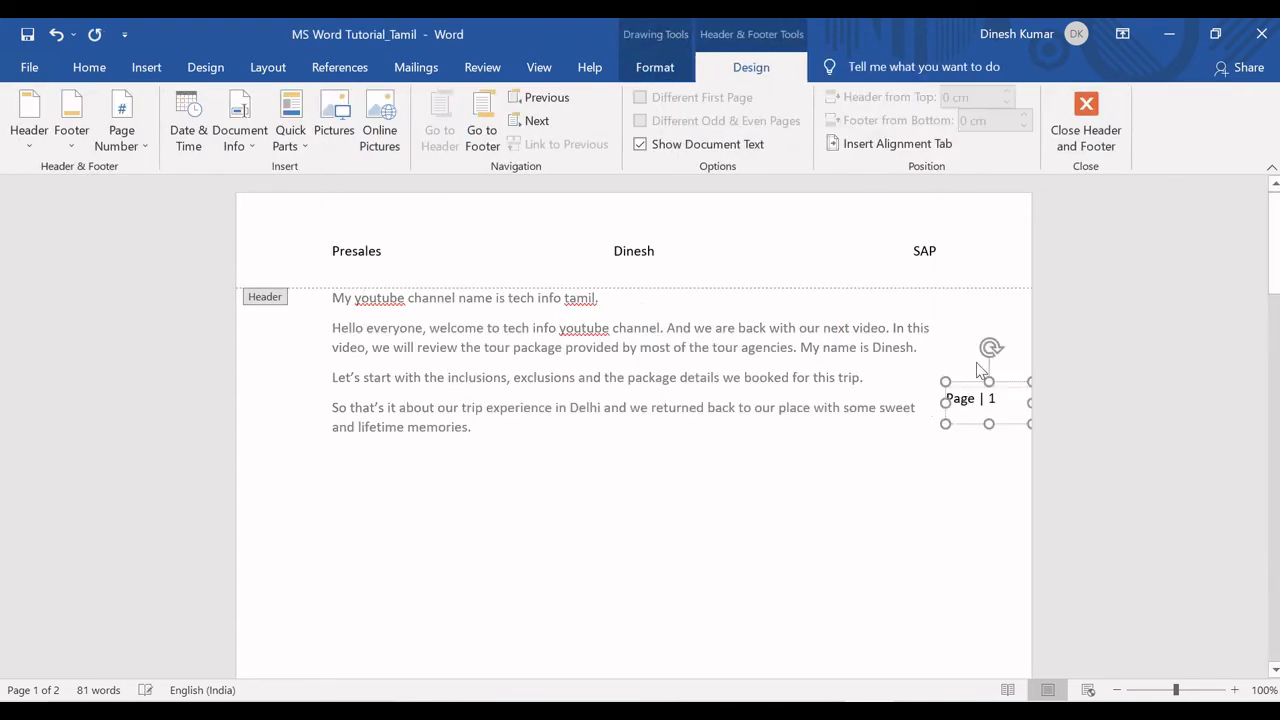
Move the page number text box up to just below the header line, return to the body text and check the numbering on both pages.
drag(962, 380, 969, 287)
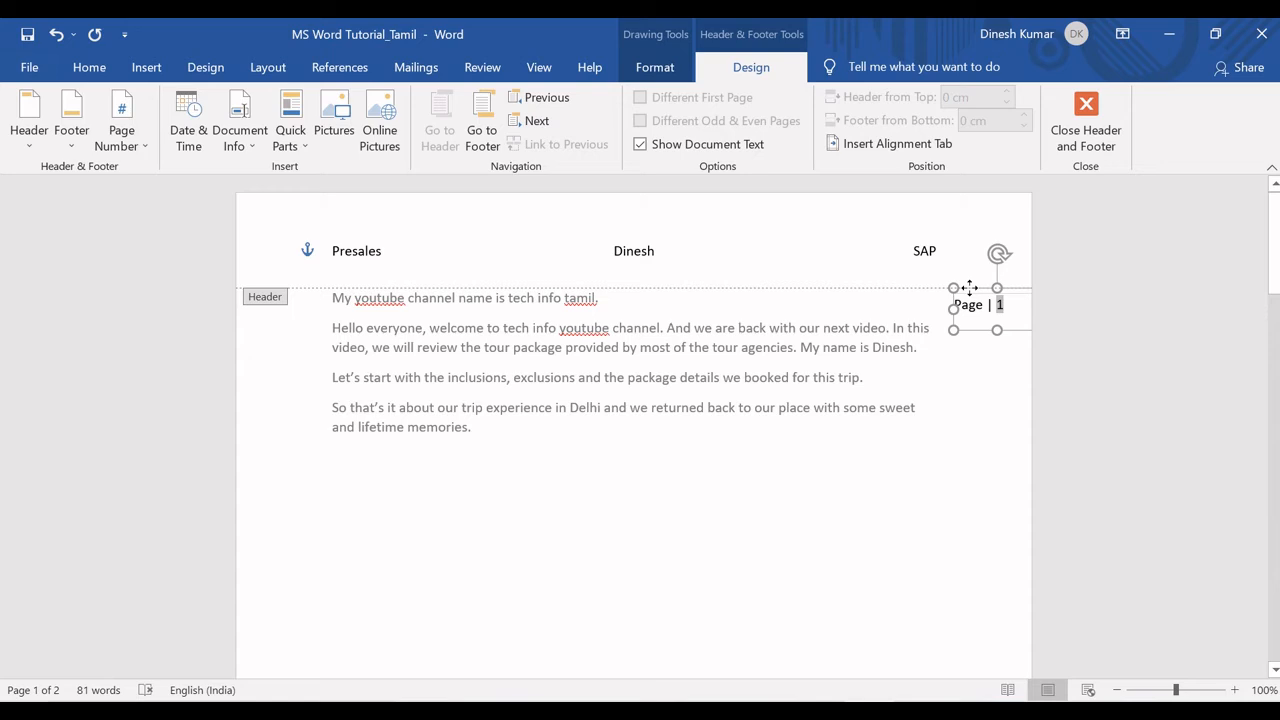
drag(969, 287, 969, 289)
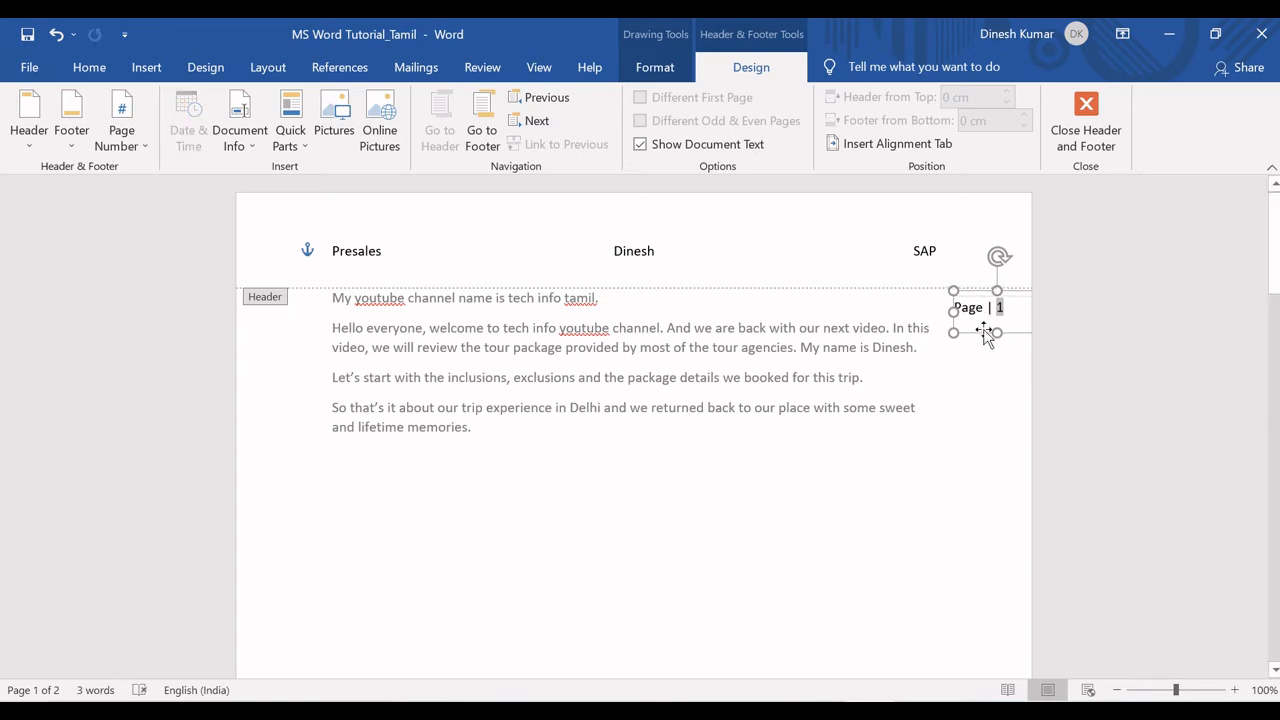
double_click(919, 432)
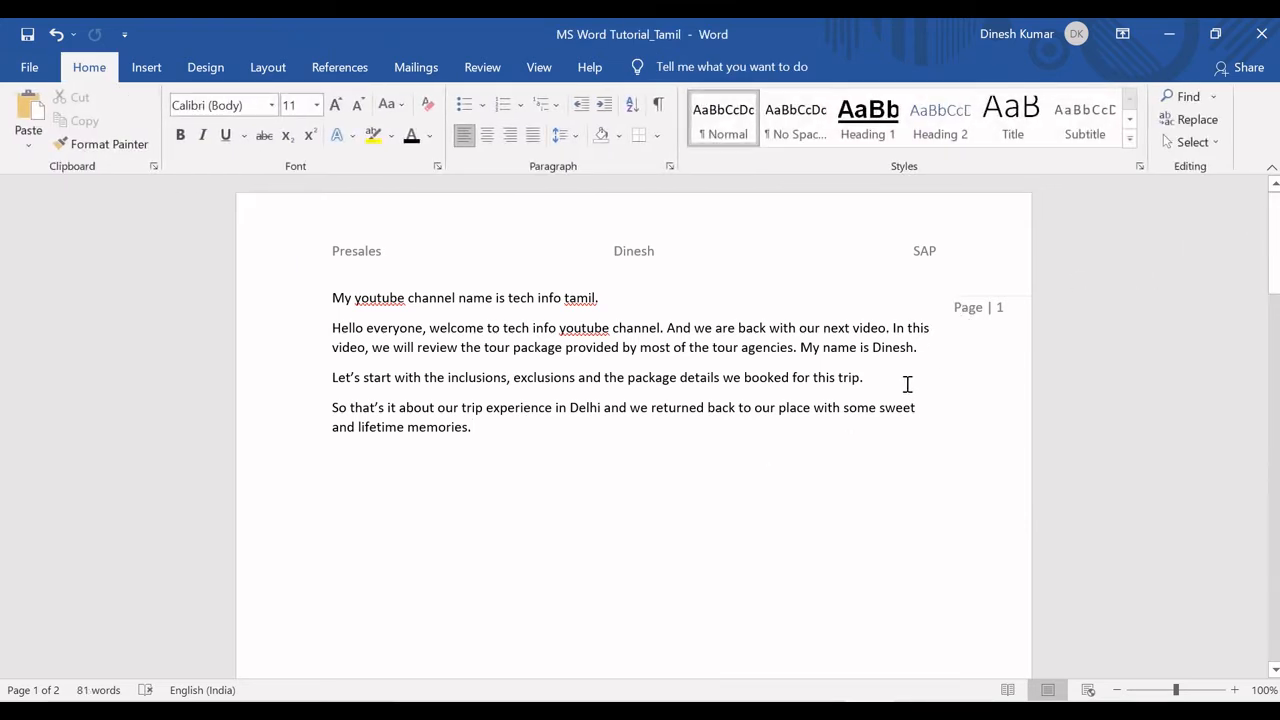
drag(1273, 257, 1255, 449)
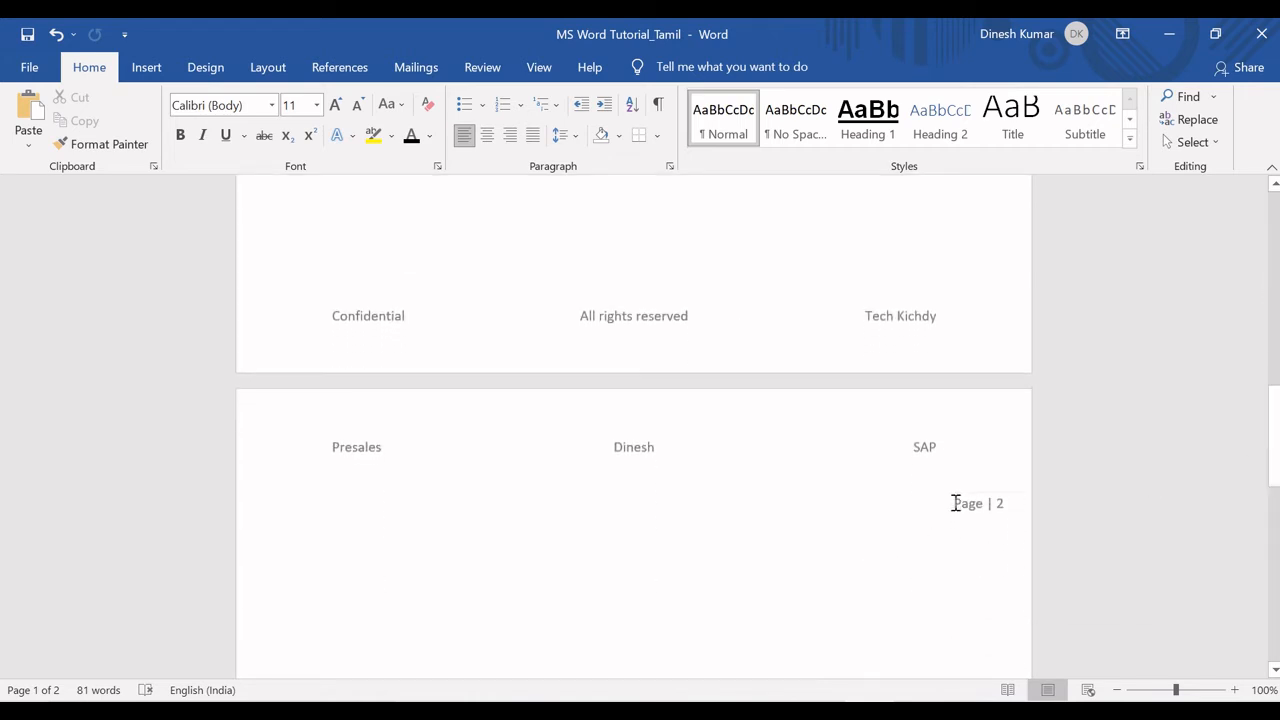
click(991, 505)
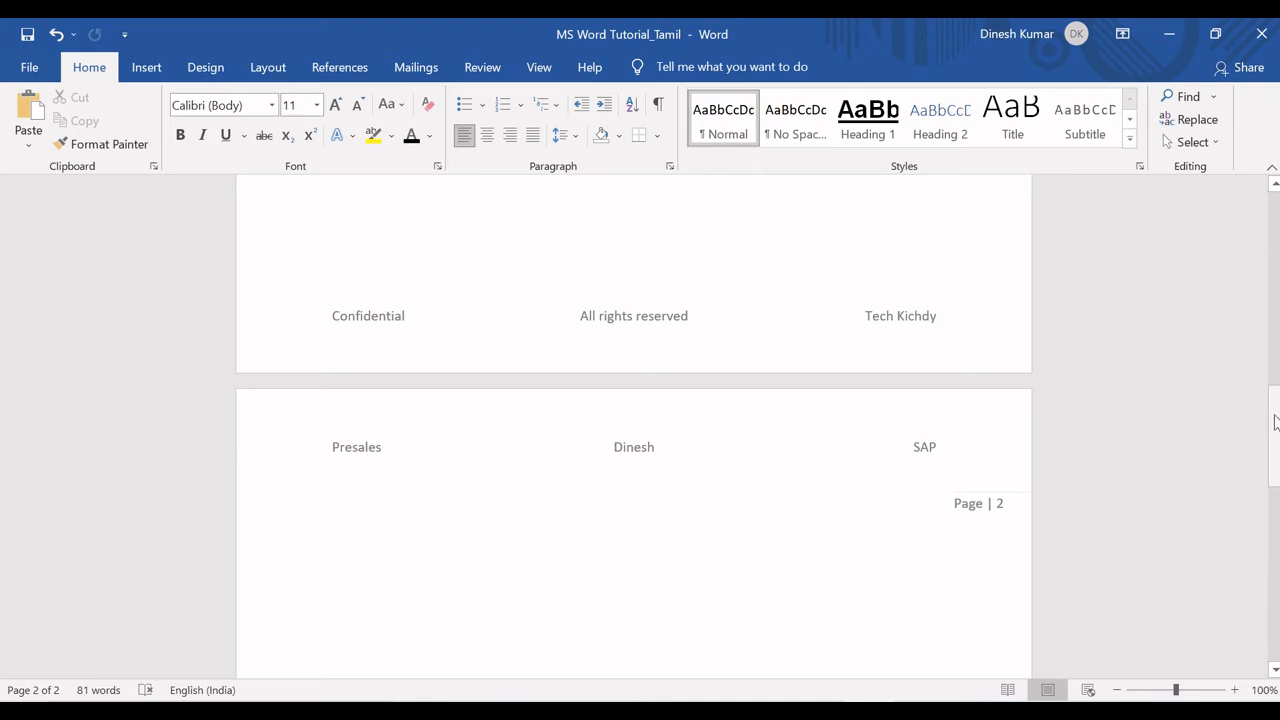
drag(1275, 420, 1217, 220)
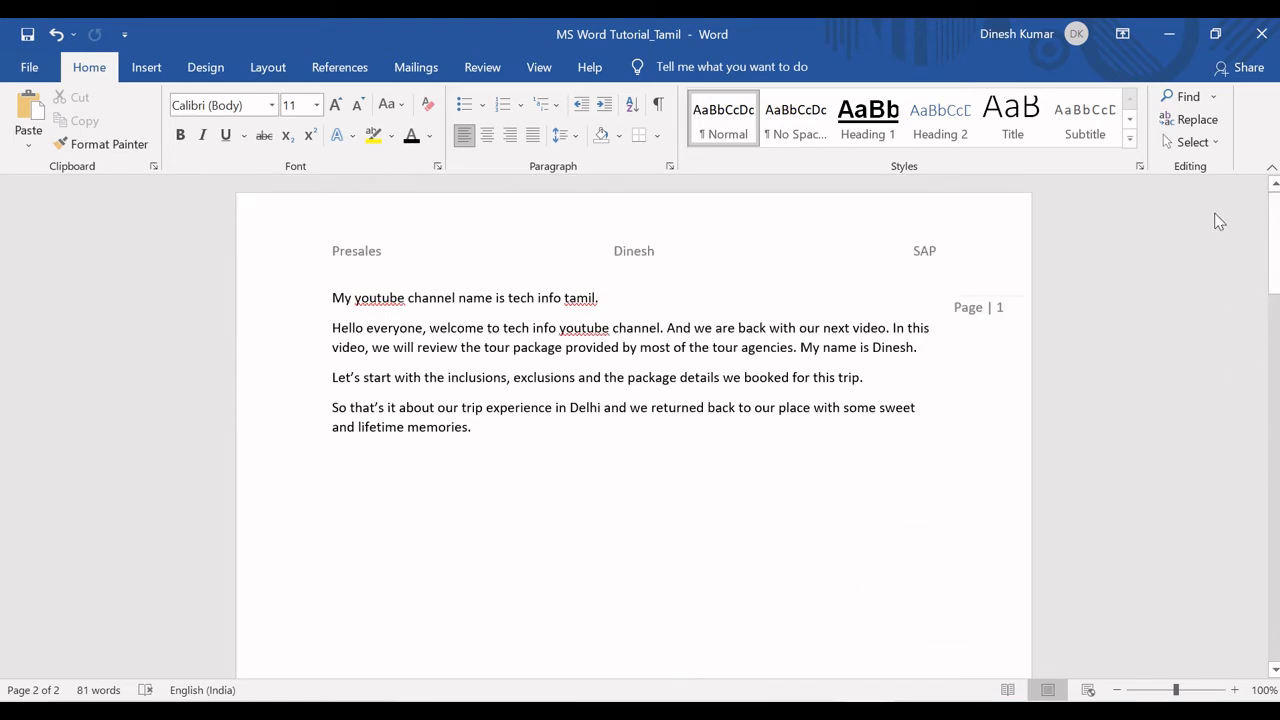
click(492, 437)
Switch to the Excel functions list, fill the "Insert Page Number" cell green and select the "Insert Text box" cell.
click(840, 711)
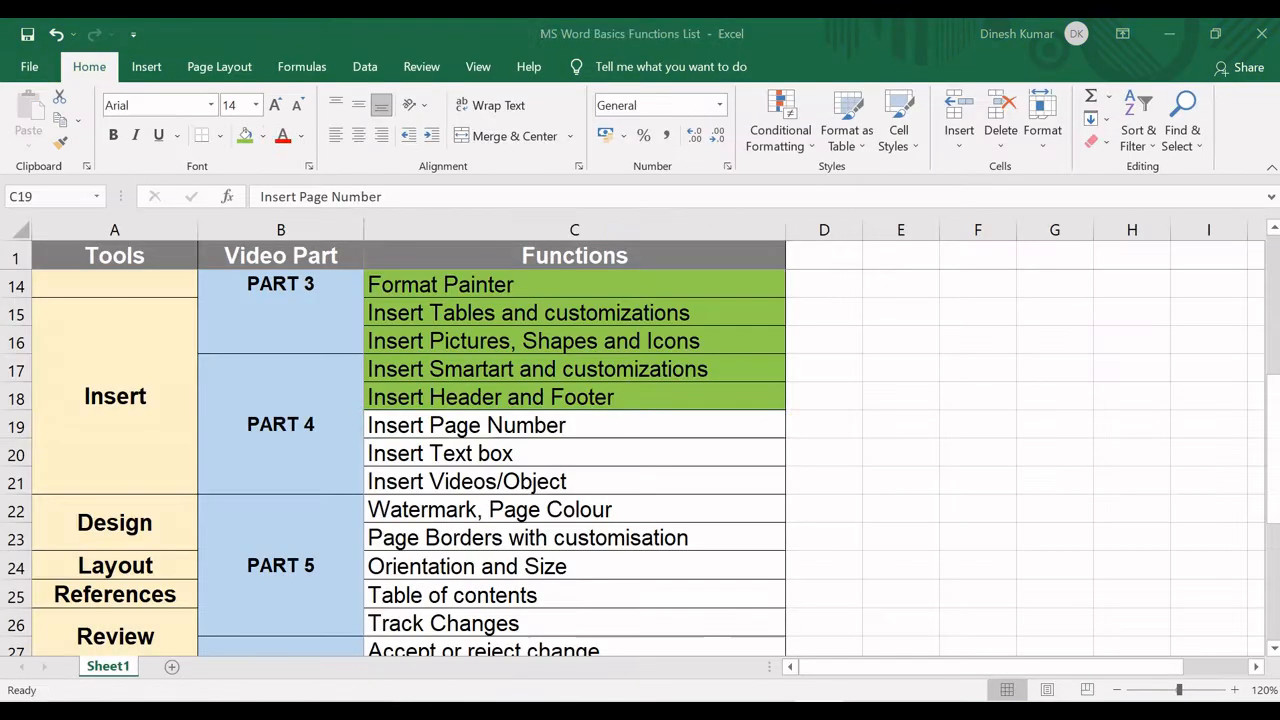
click(245, 136)
click(458, 452)
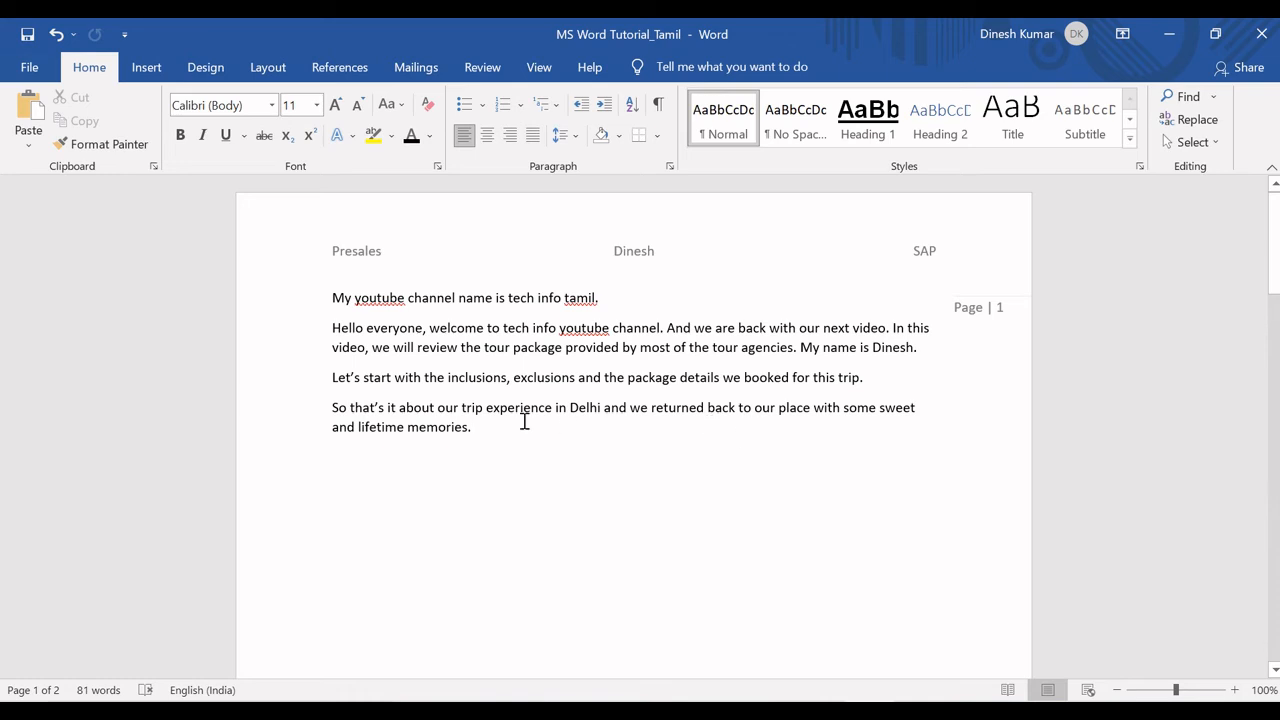
Back in the Word document, insert the built-in Simple Text Box below the body text and move it toward the left margin.
key(Return)
key(Return)
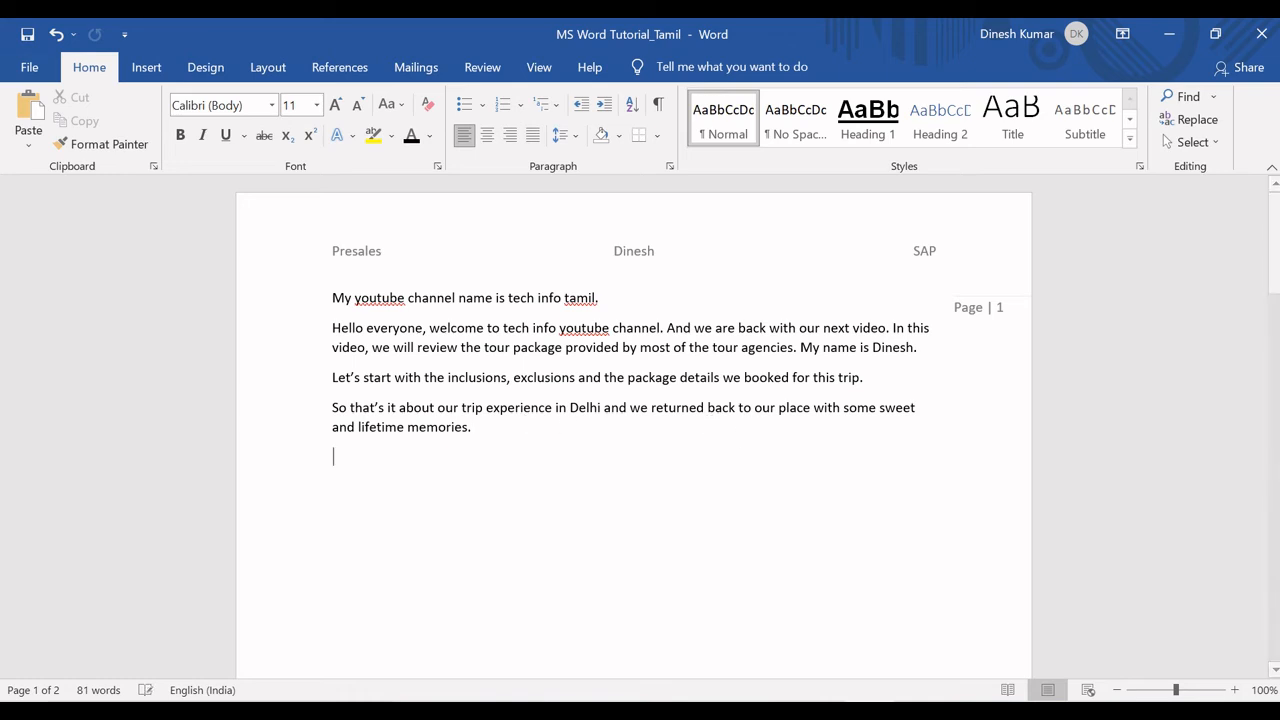
click(140, 68)
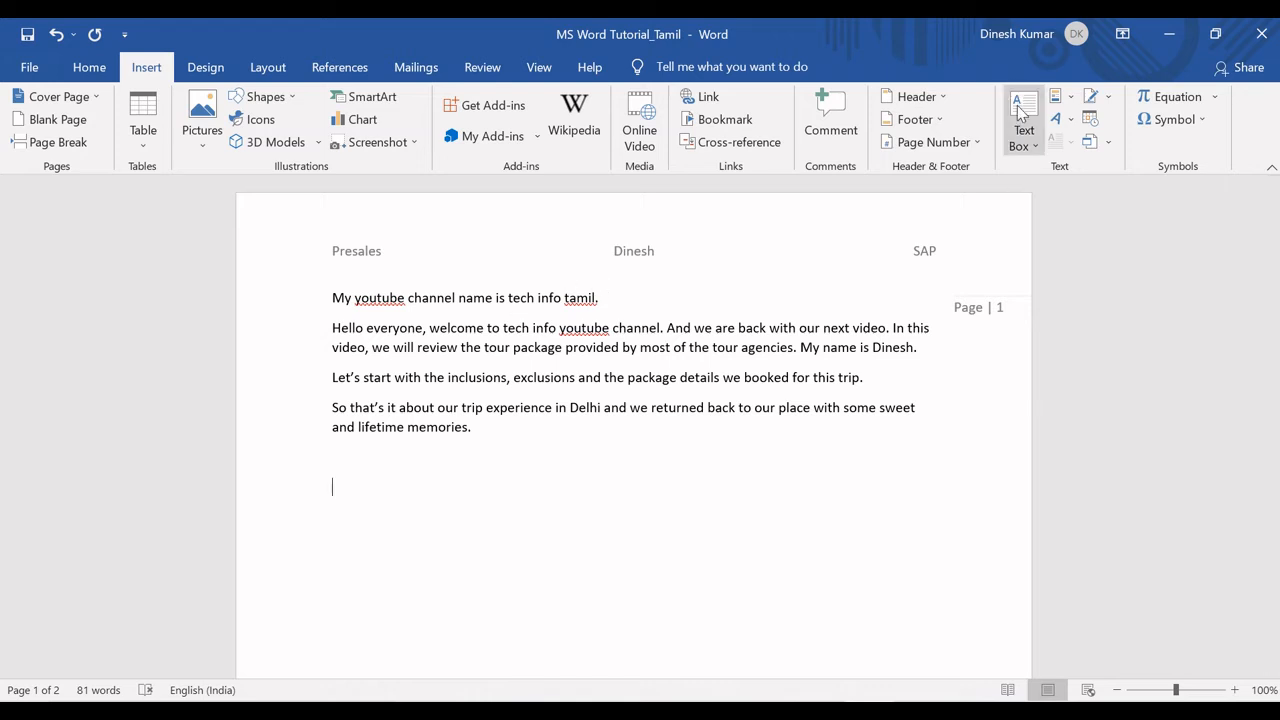
click(1030, 148)
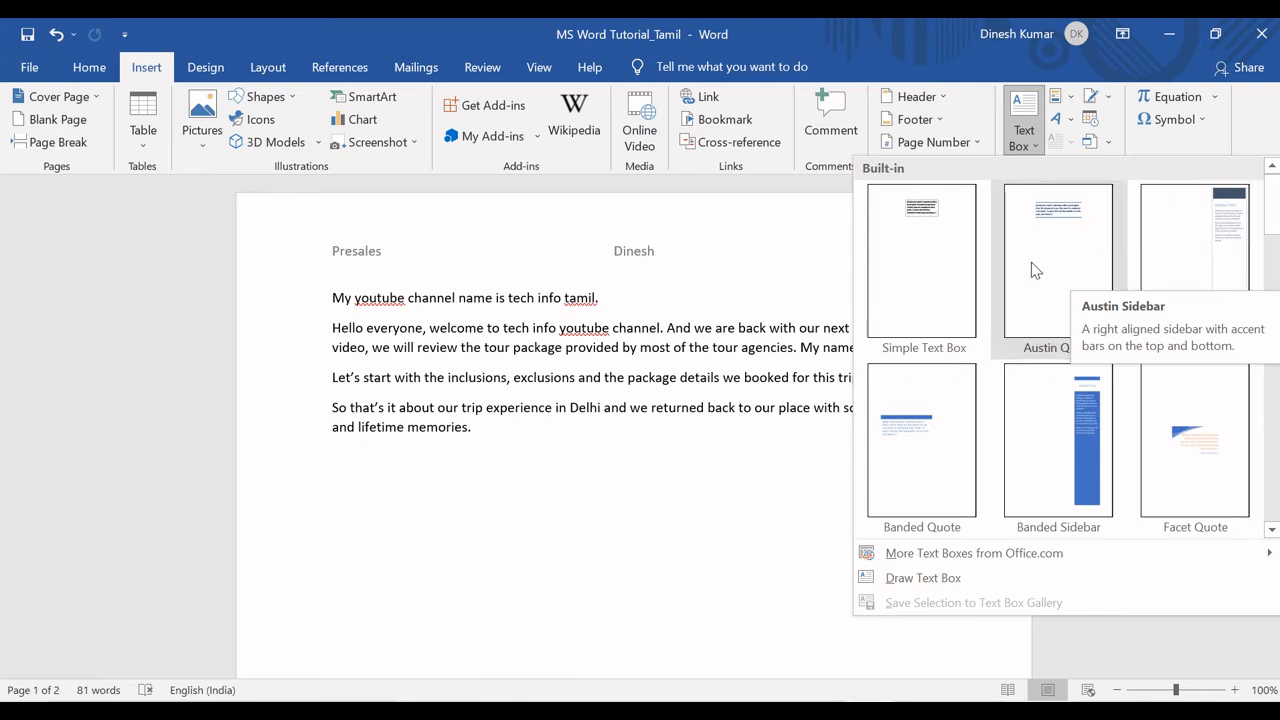
click(921, 266)
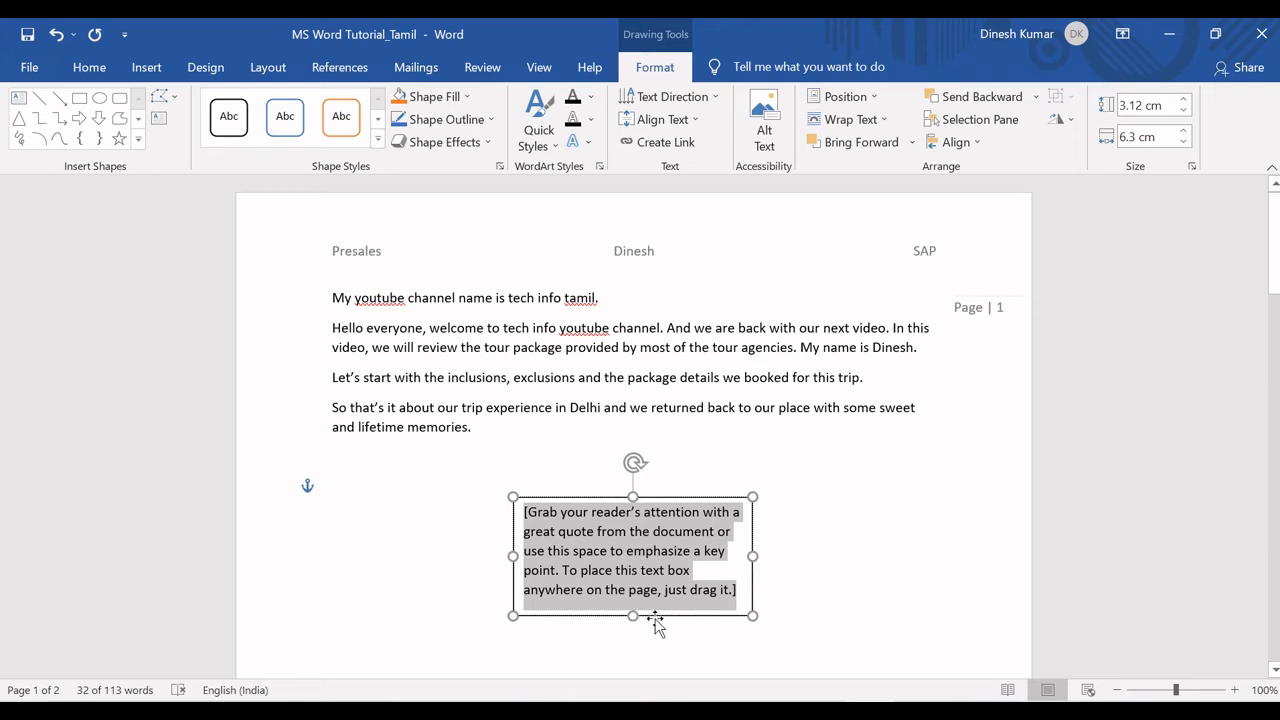
drag(655, 621, 511, 618)
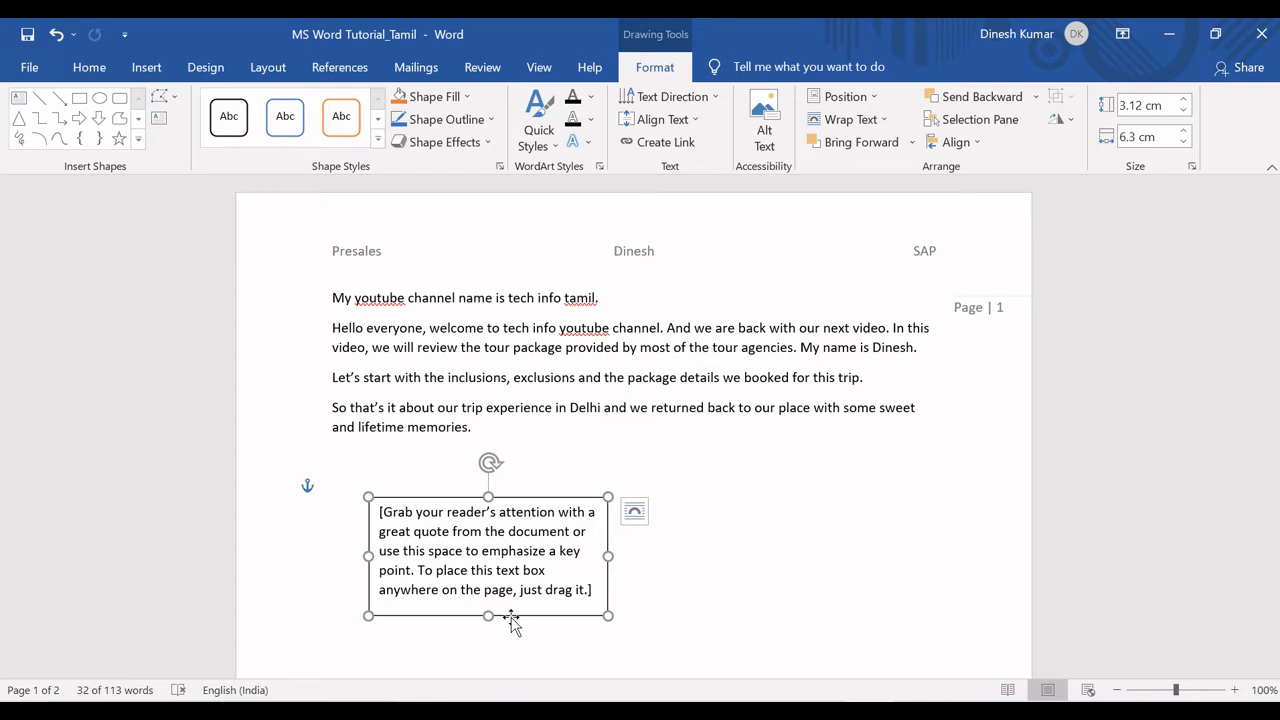
Replace the text box's placeholder with "Welcome to Tech Kichdy Tamil MS Word Tutorial" and narrow the box to about 4.7 cm.
click(593, 592)
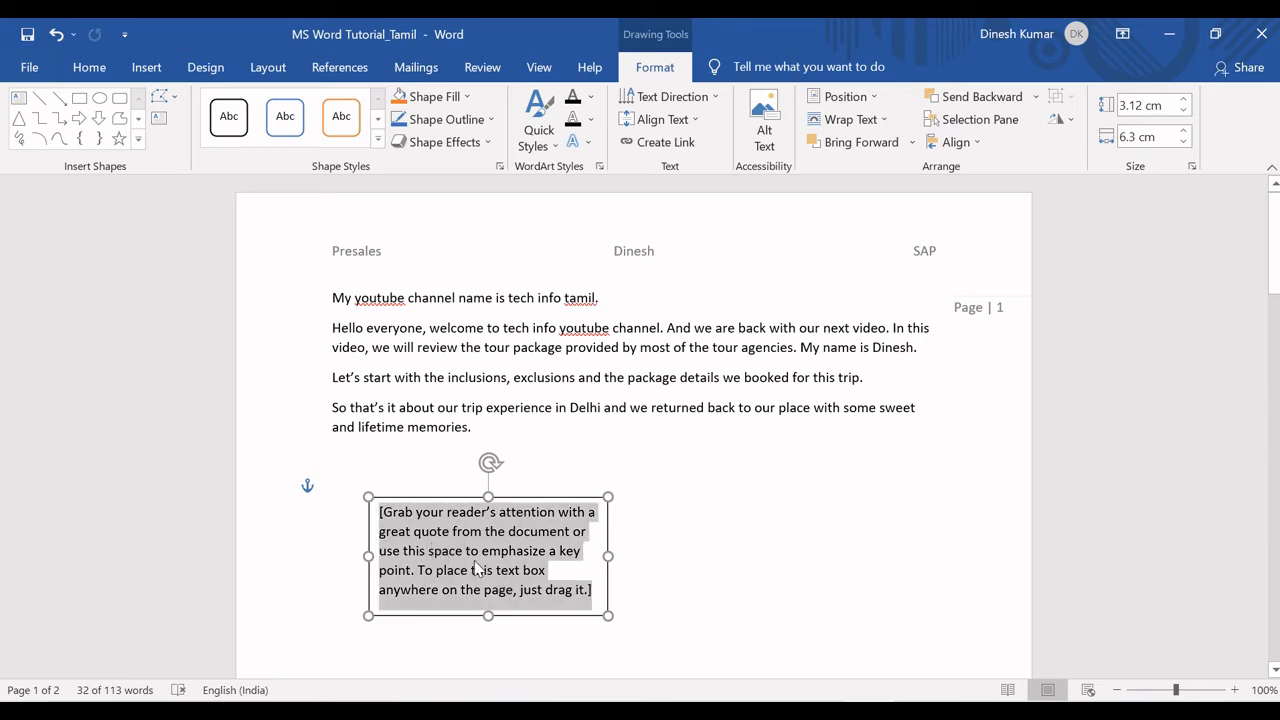
text(Wel)
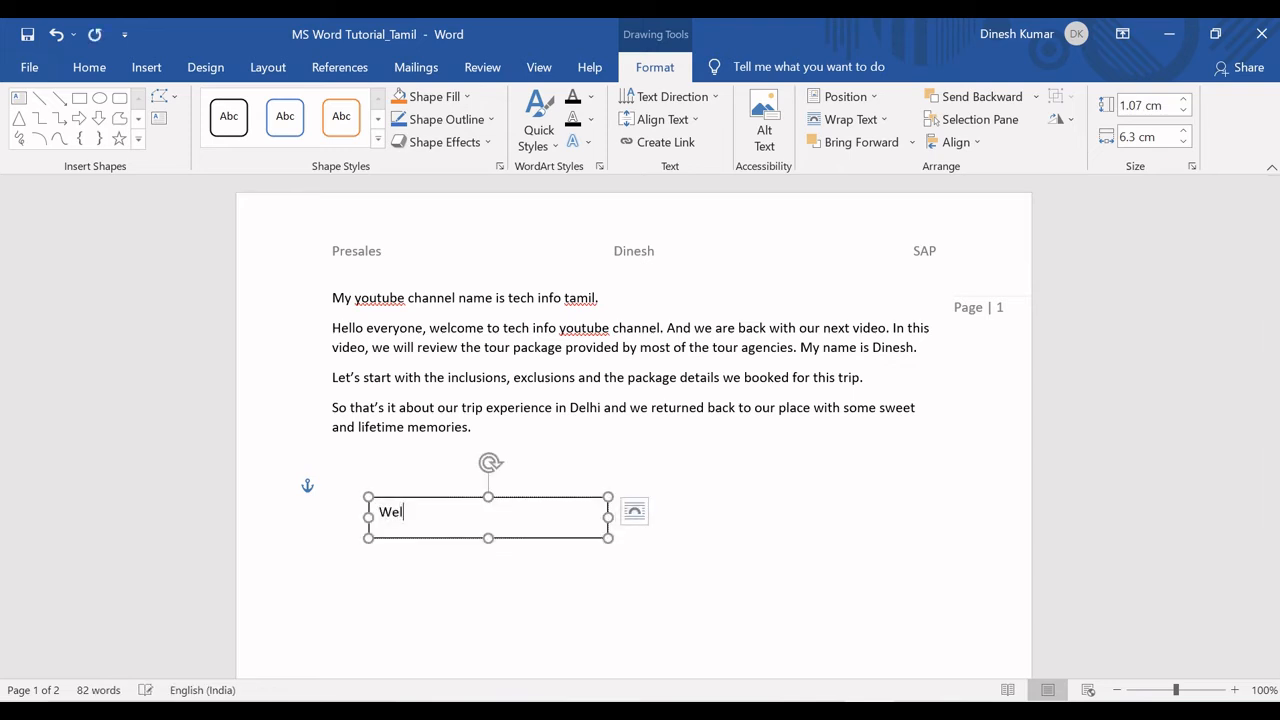
text(come to YTech )
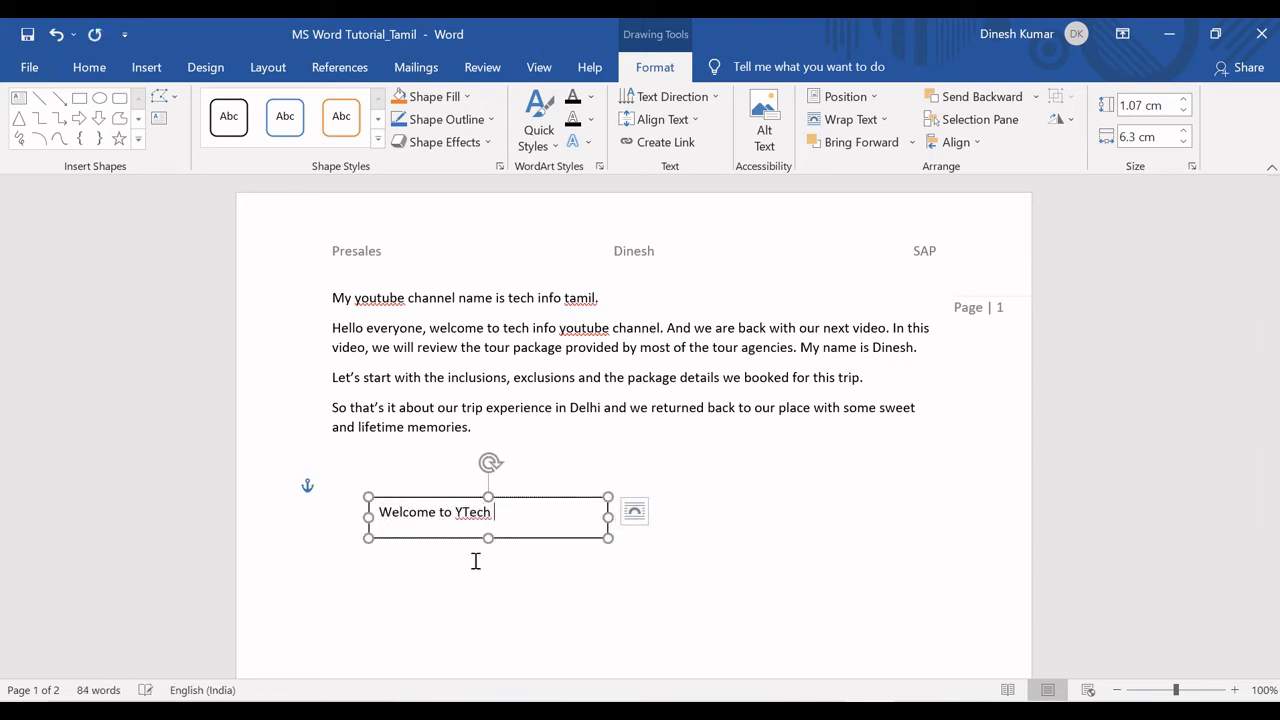
text(Kichdy Tamil)
click(458, 512)
key(Delete)
click(577, 510)
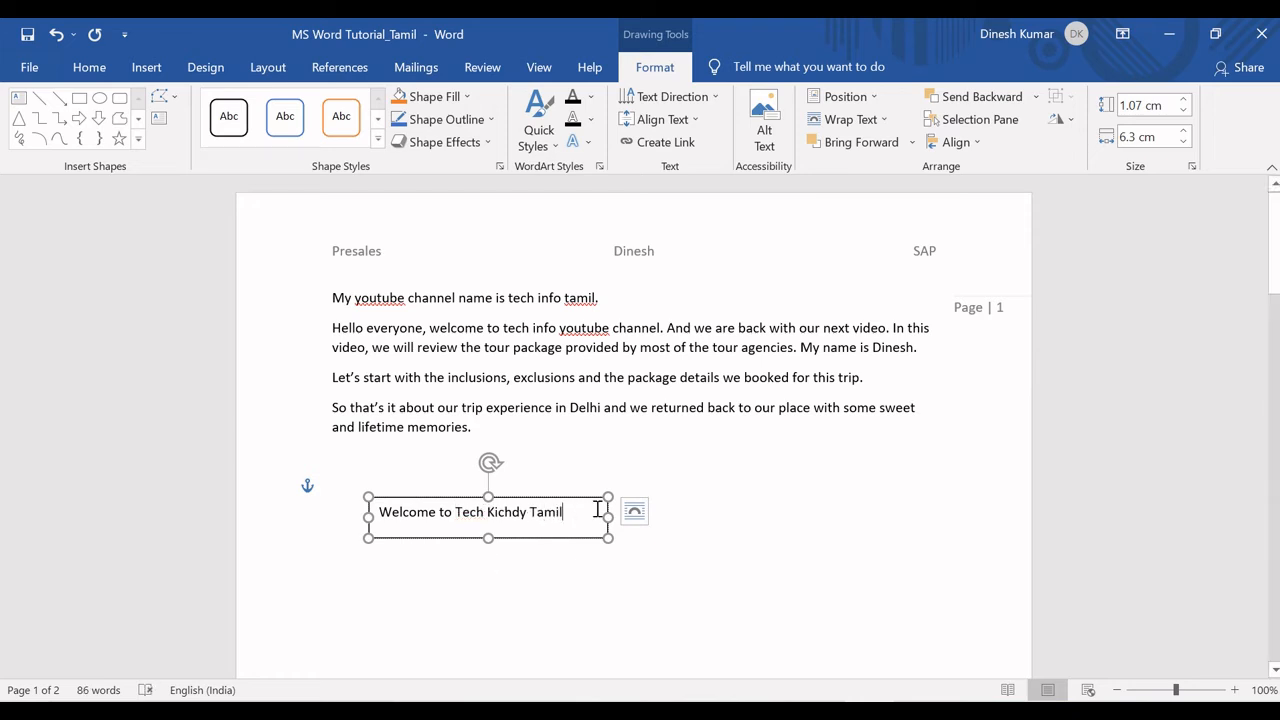
text(MS Word)
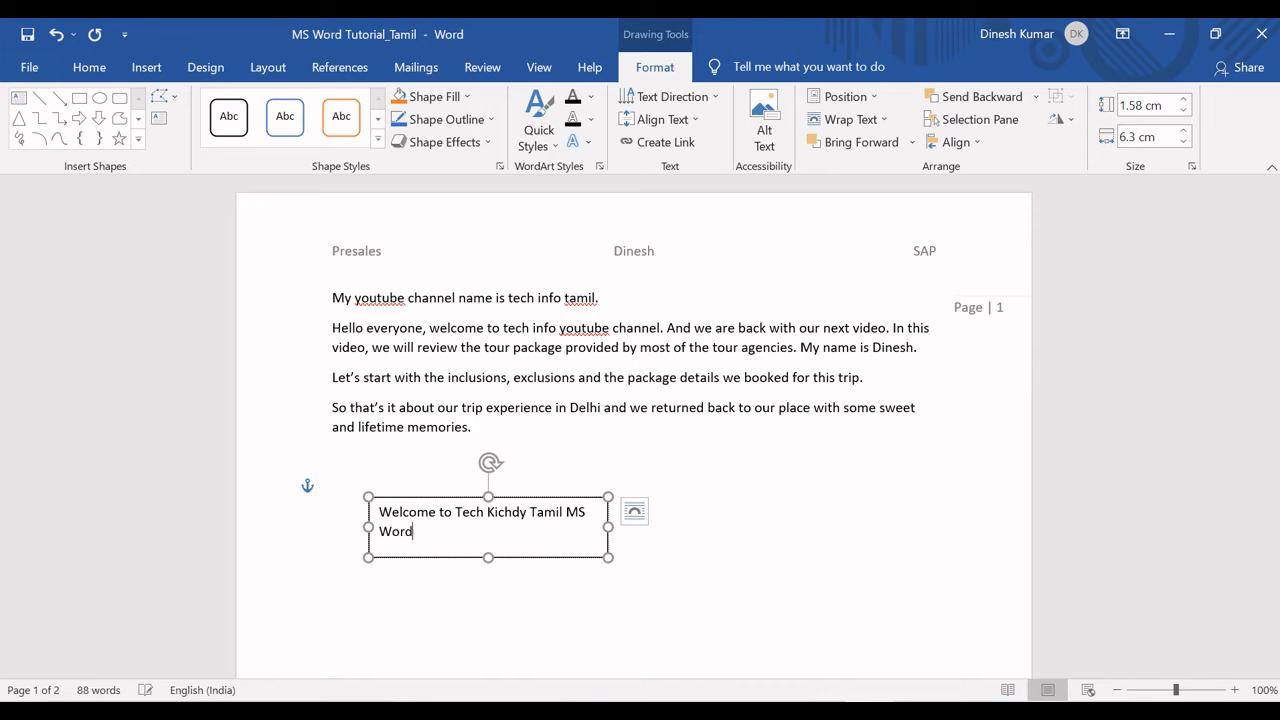
text( Tutorial)
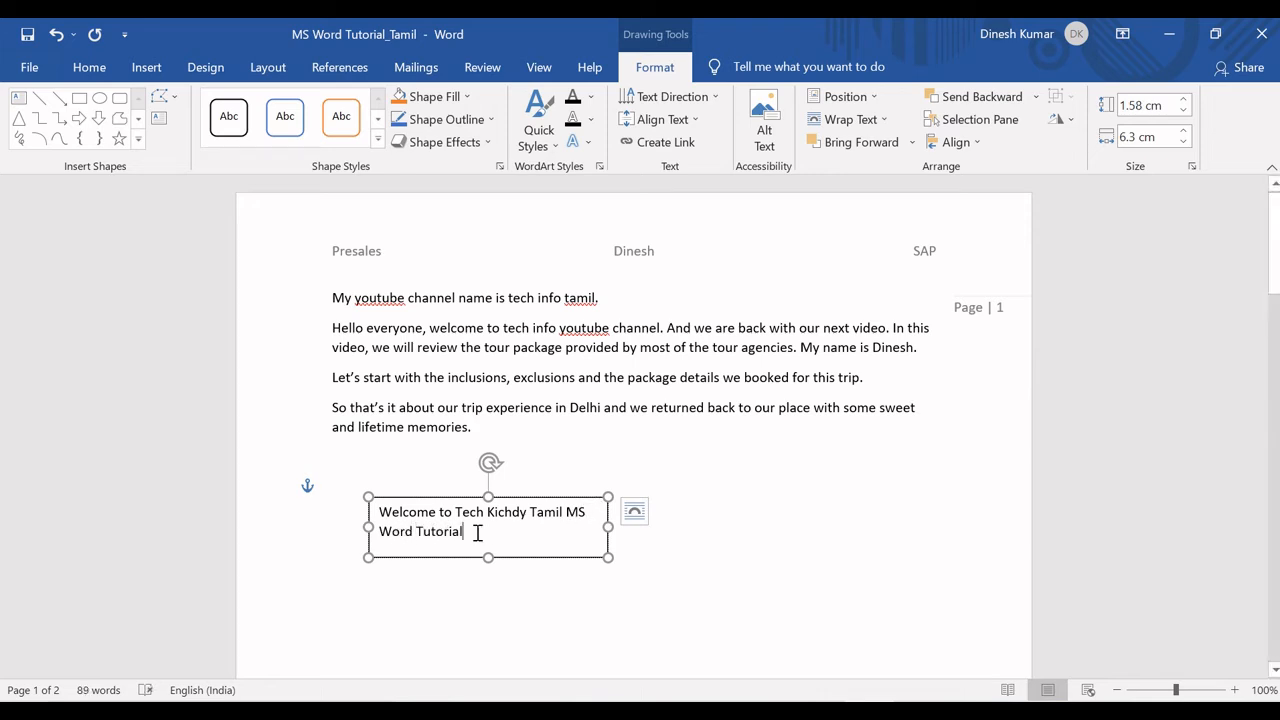
drag(607, 527, 543, 527)
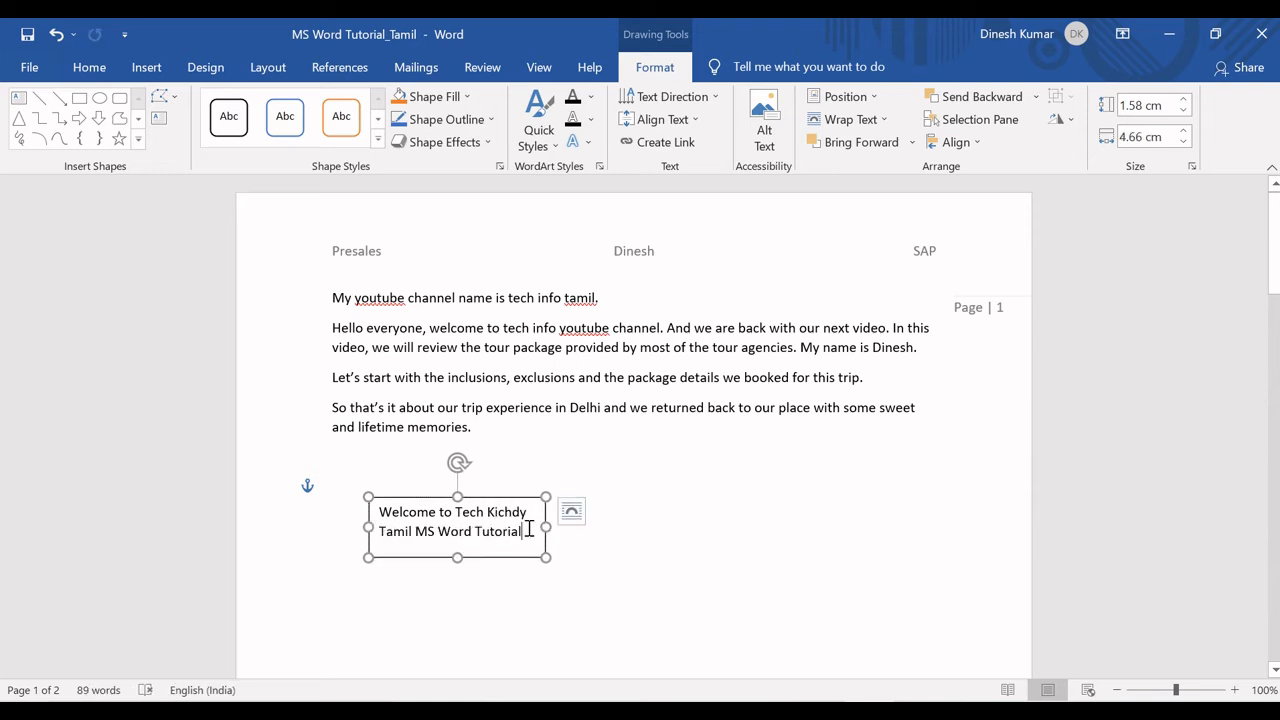
Format all the text inside the text box as Arial, size 14.
drag(529, 530, 380, 508)
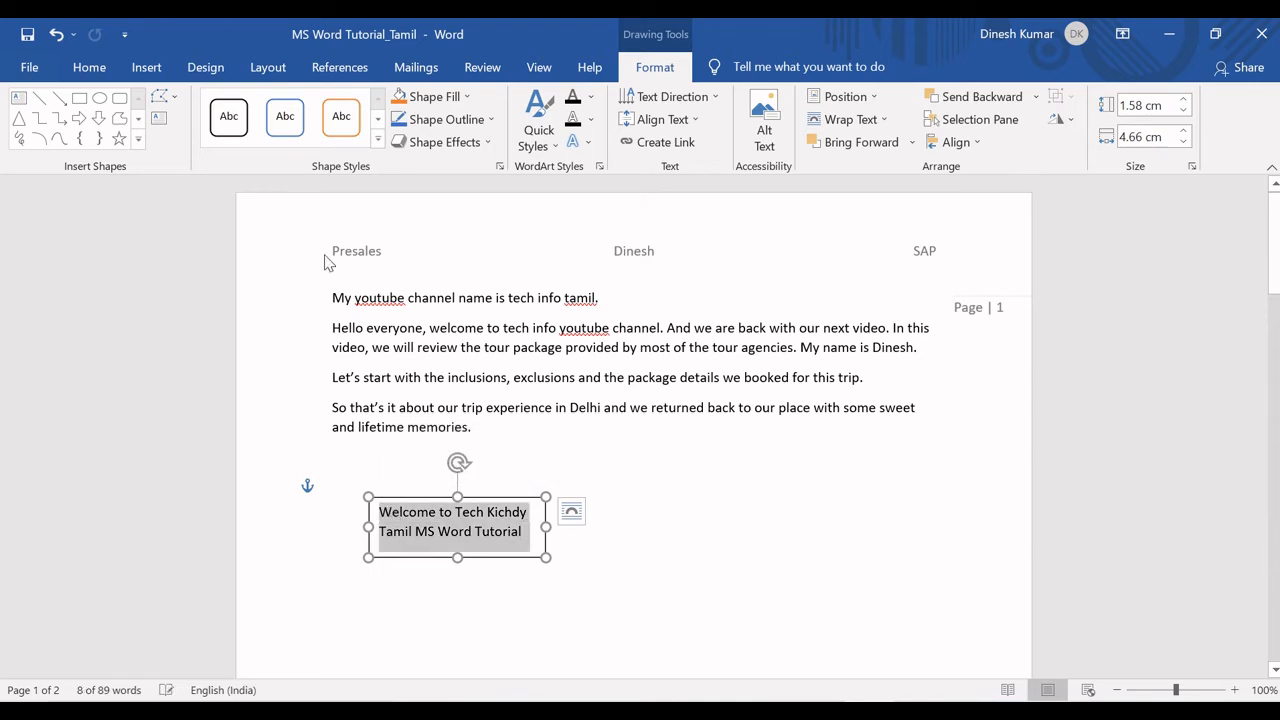
click(88, 66)
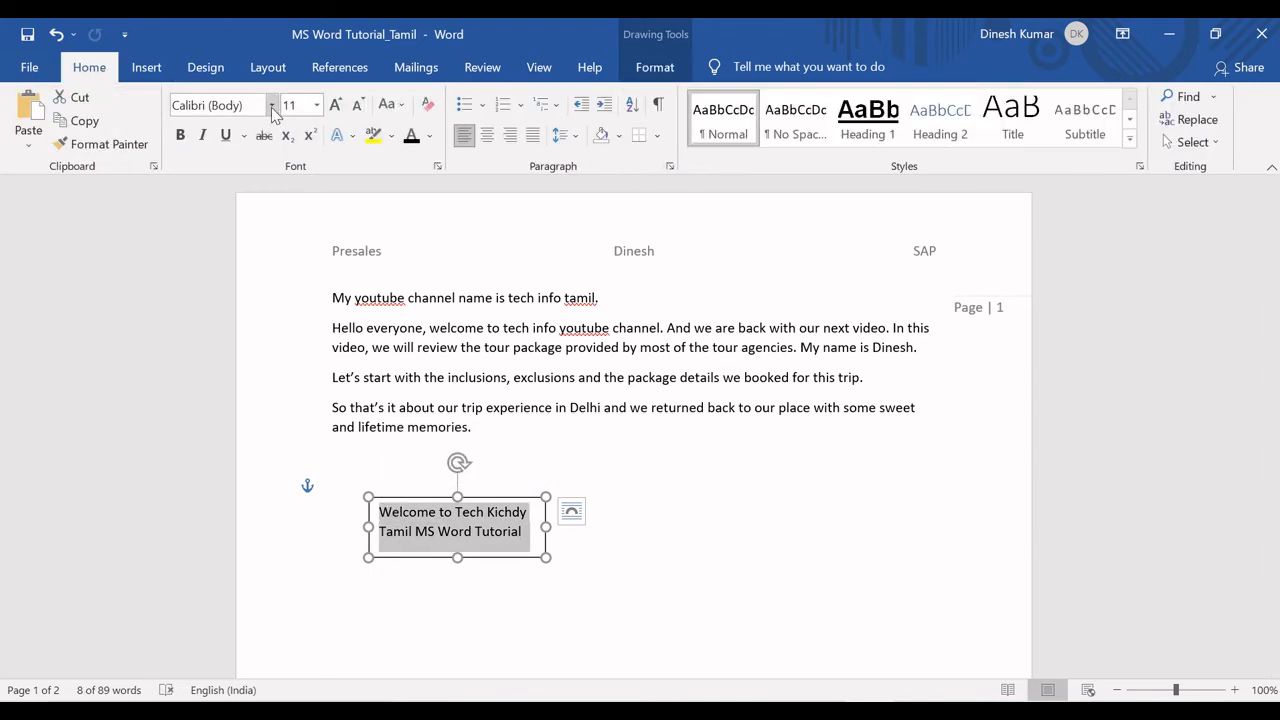
click(271, 105)
click(228, 226)
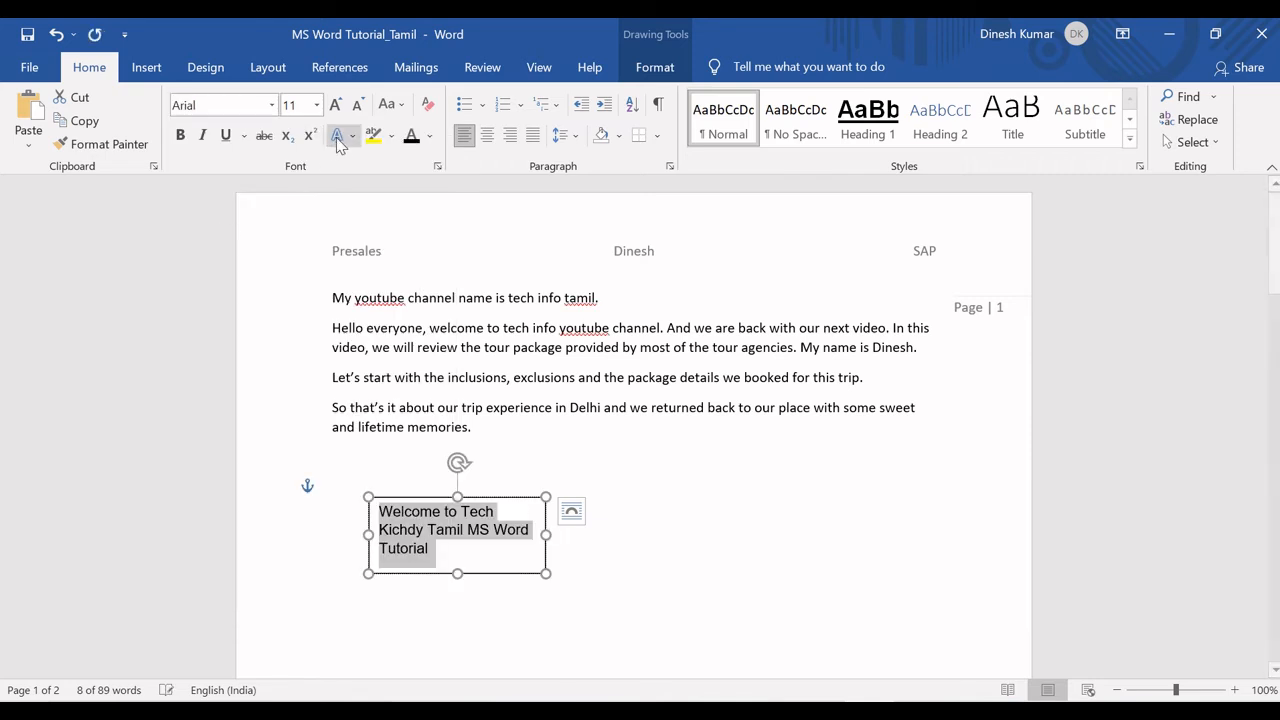
click(316, 105)
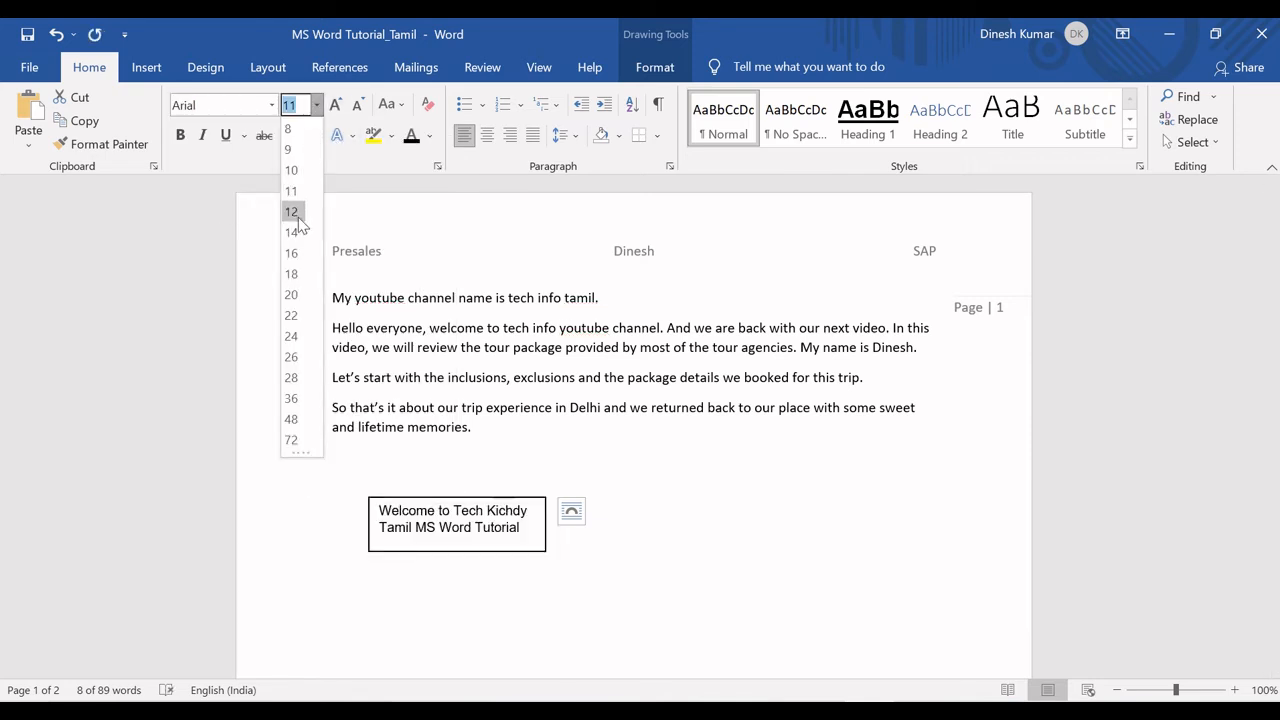
click(291, 232)
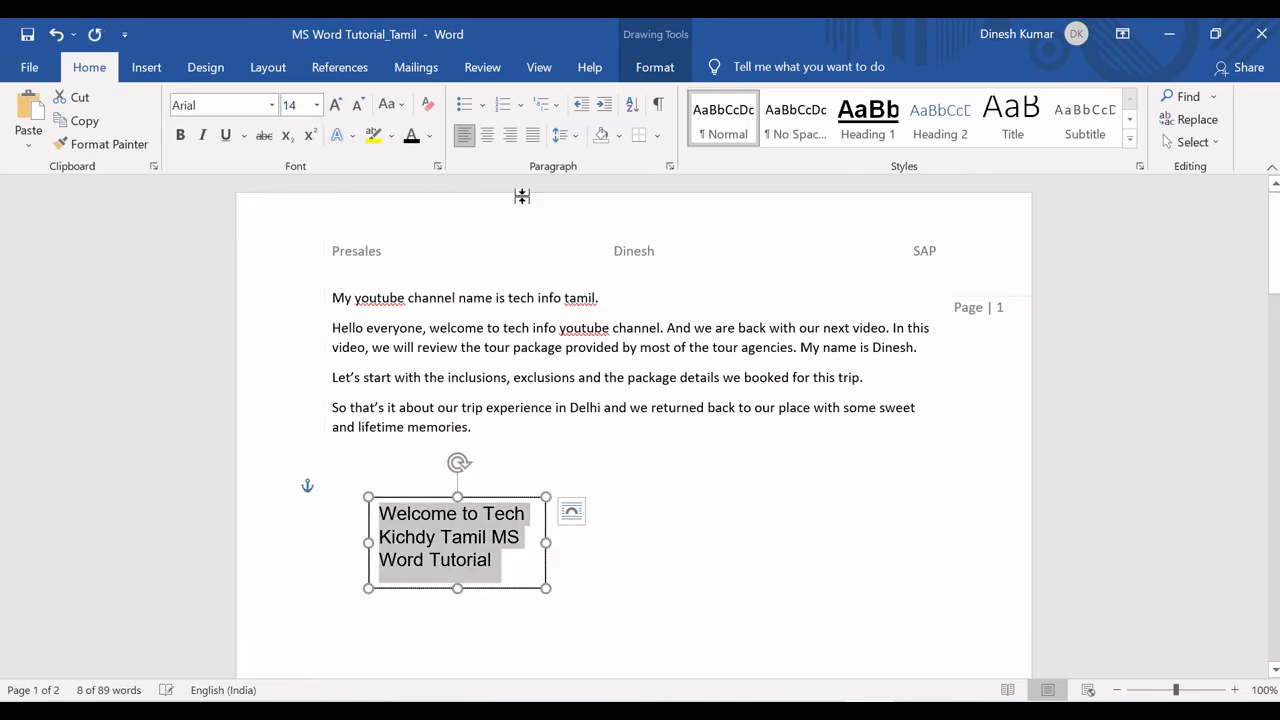
Apply the lightest blue theme color as shading behind the text box's text and deselect the box.
click(620, 136)
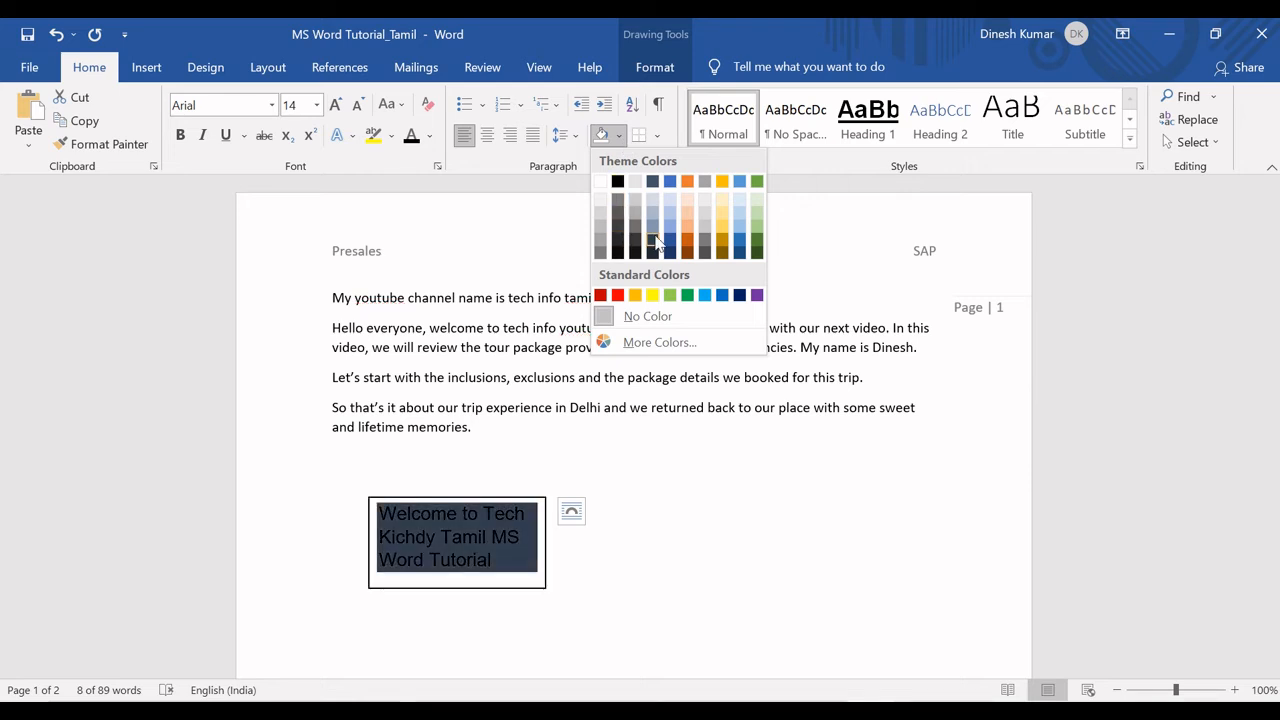
click(671, 197)
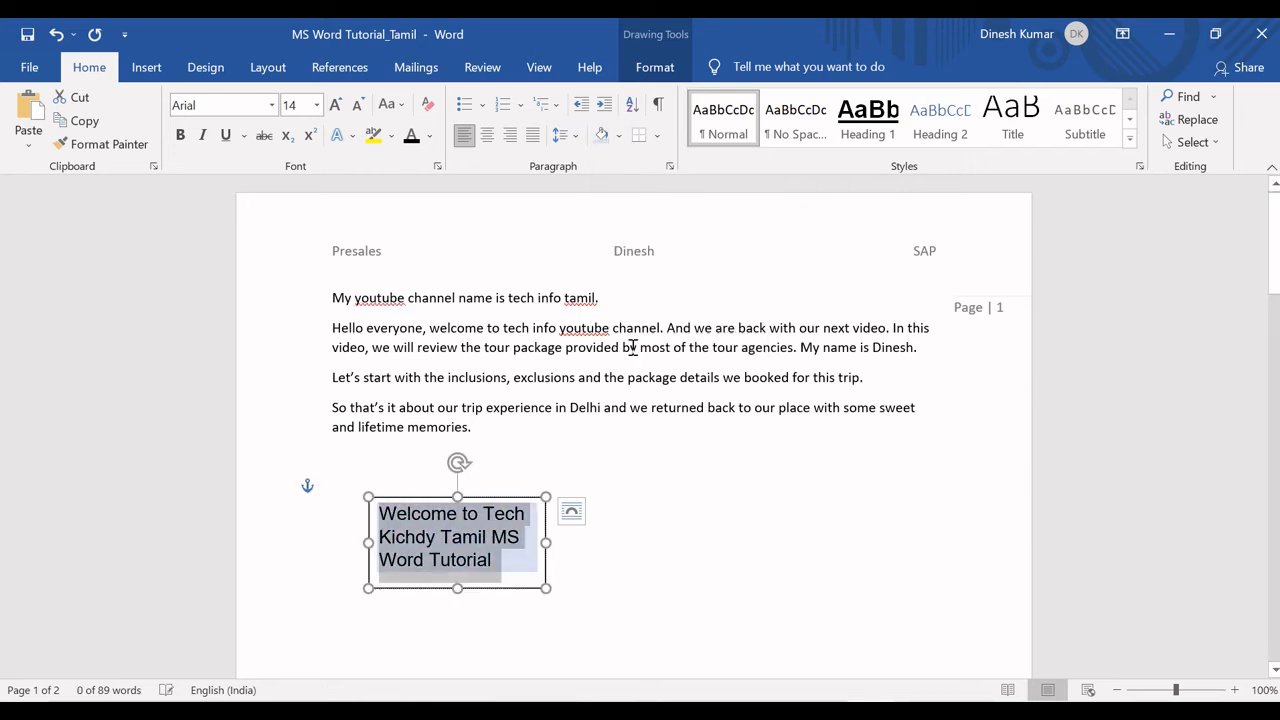
click(602, 606)
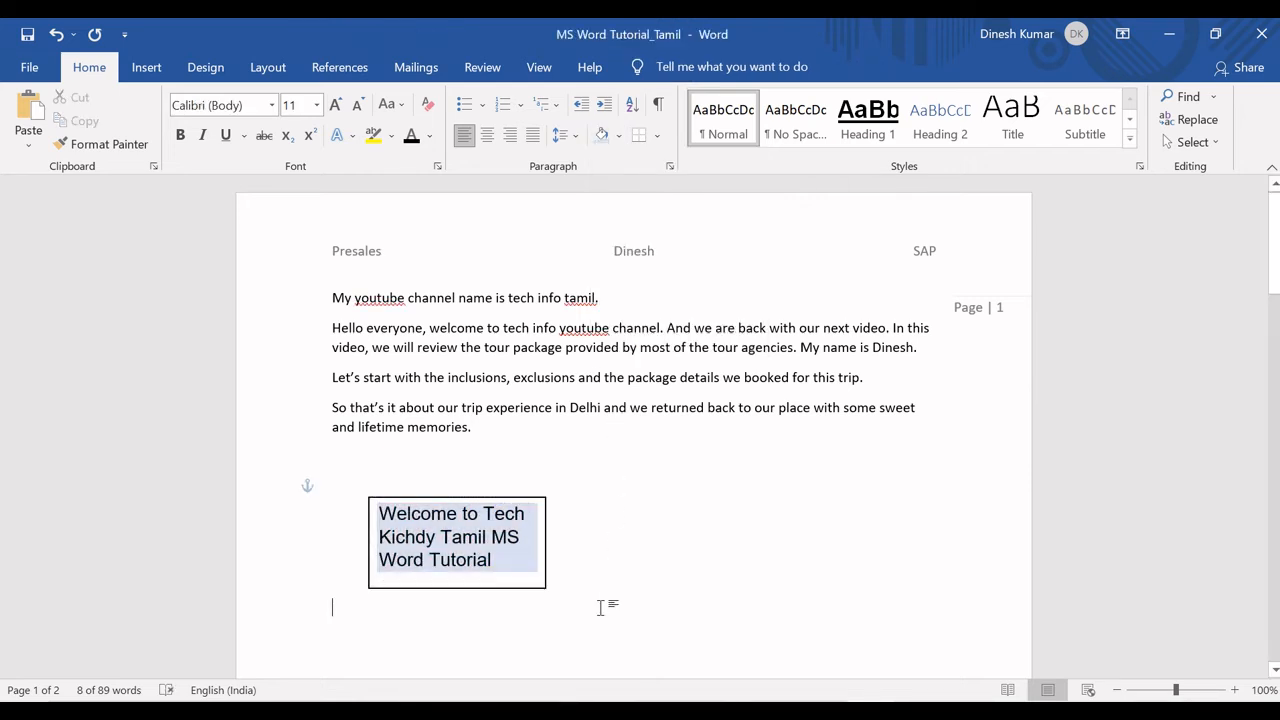
Move the text box to the right margin just below the body text, and delete it from the document.
click(503, 563)
drag(453, 589, 936, 536)
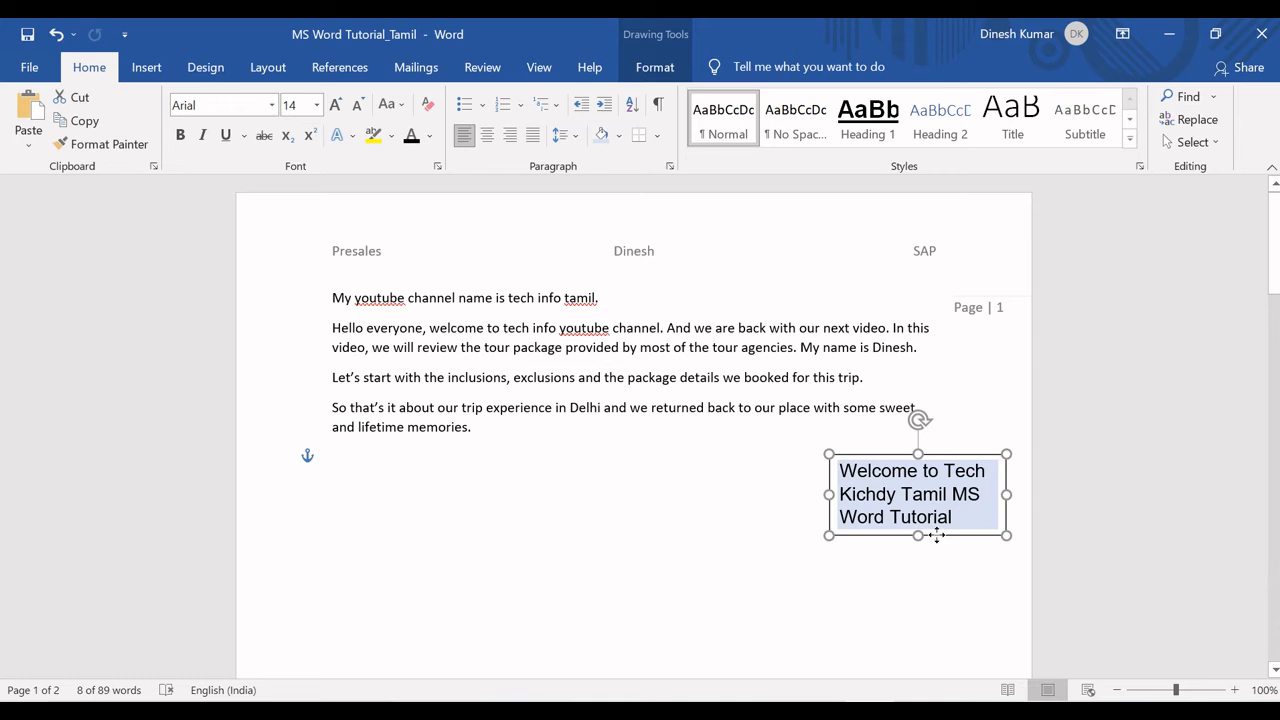
mouse_move(936, 536)
mouse_down()
mouse_move(931, 421)
mouse_move(910, 590)
mouse_move(890, 563)
mouse_move(921, 545)
mouse_up()
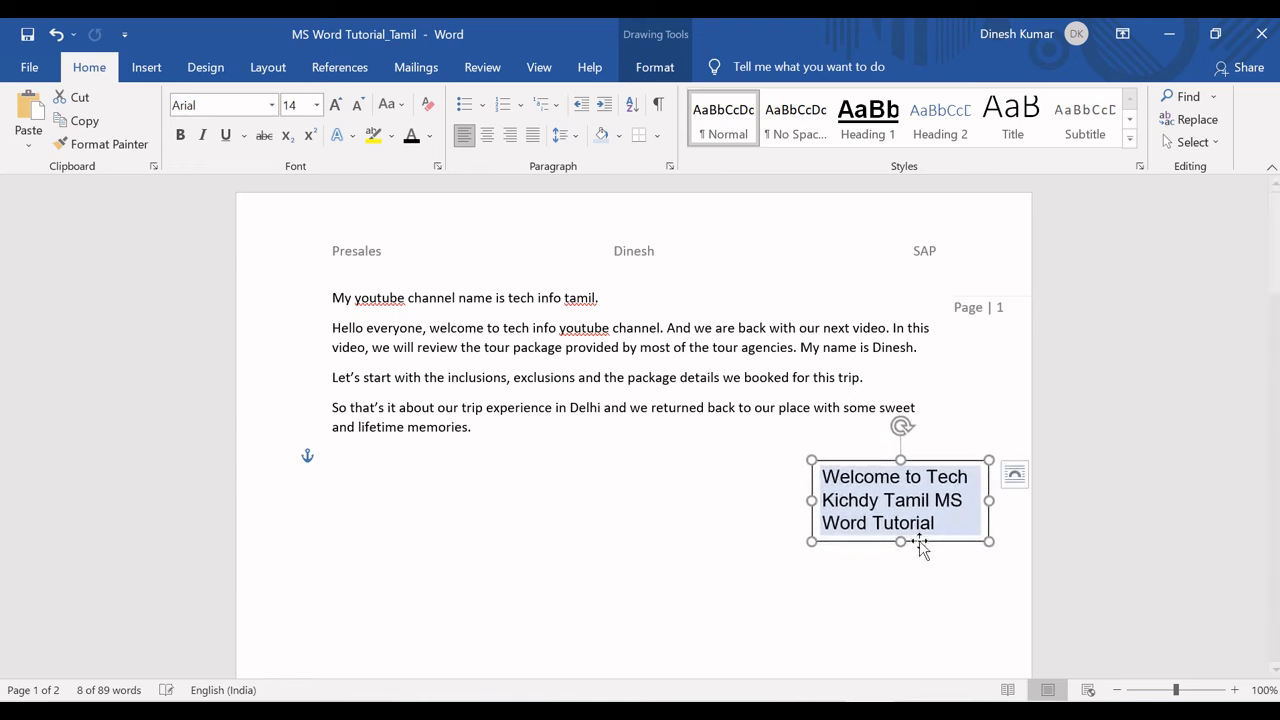
click(920, 567)
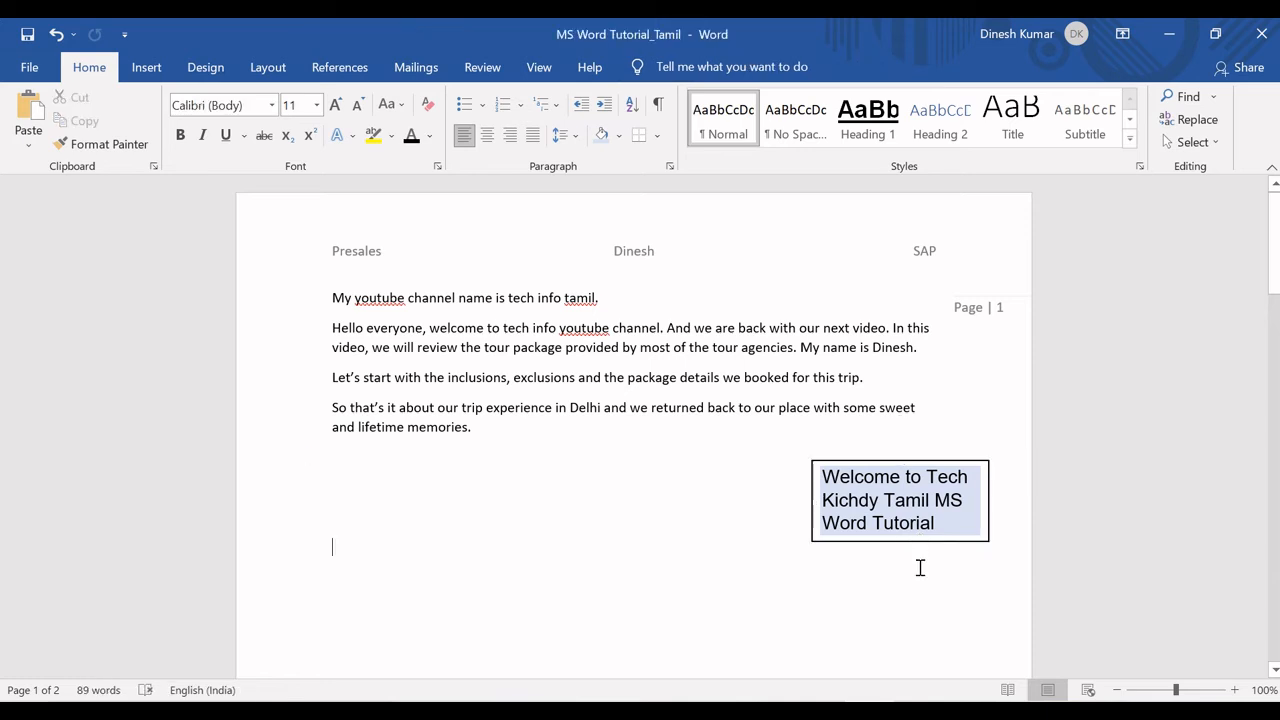
click(944, 542)
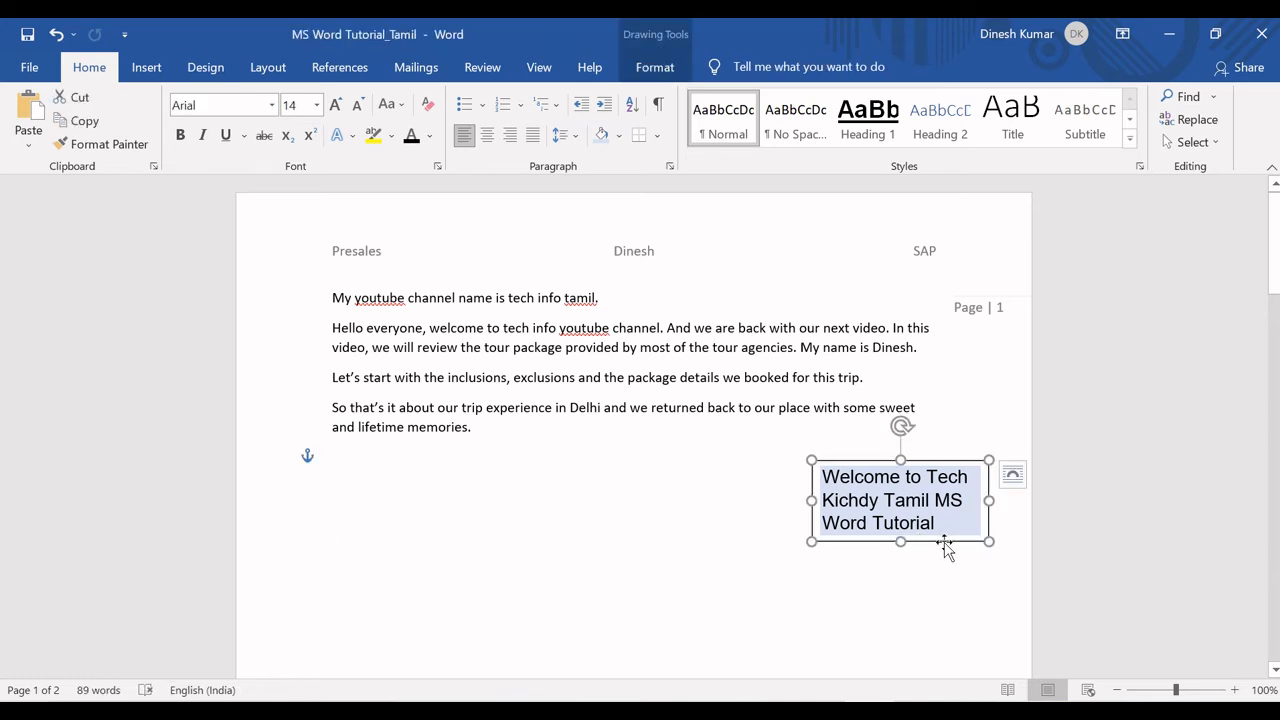
key(Delete)
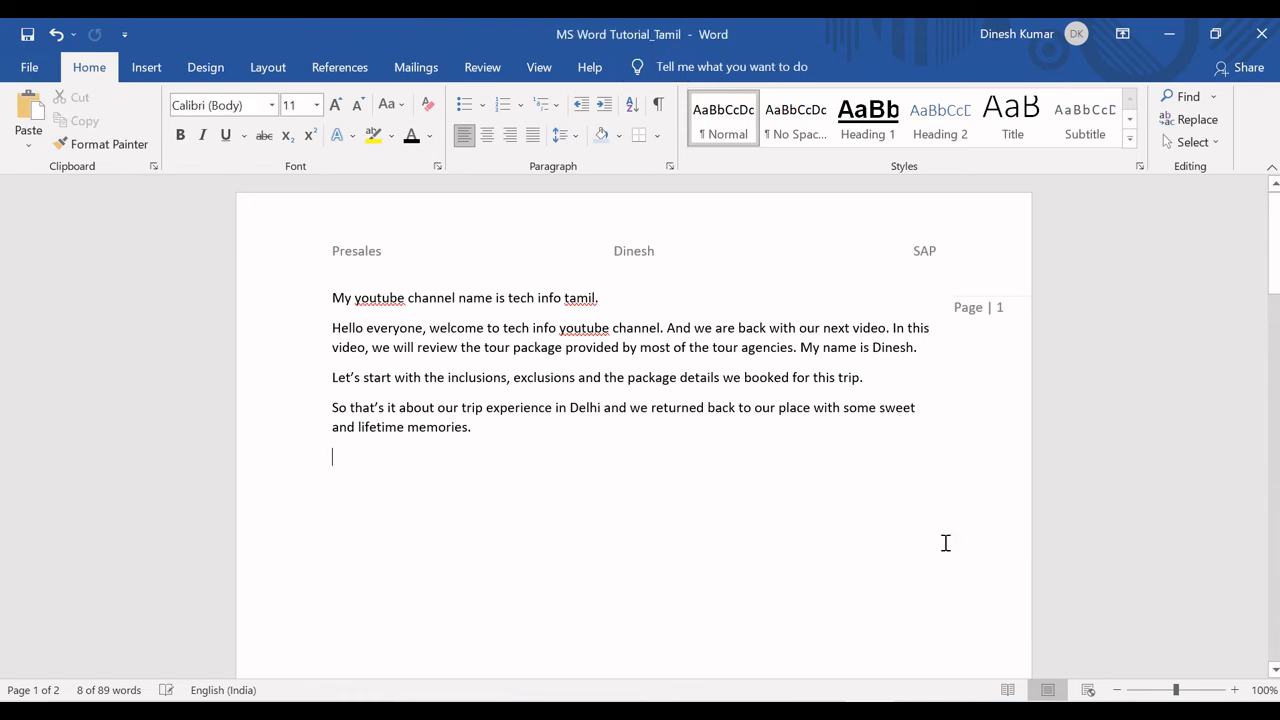
Switch to the Excel functions list and fill the "Insert Text box" cell green.
key(alt+Tab)
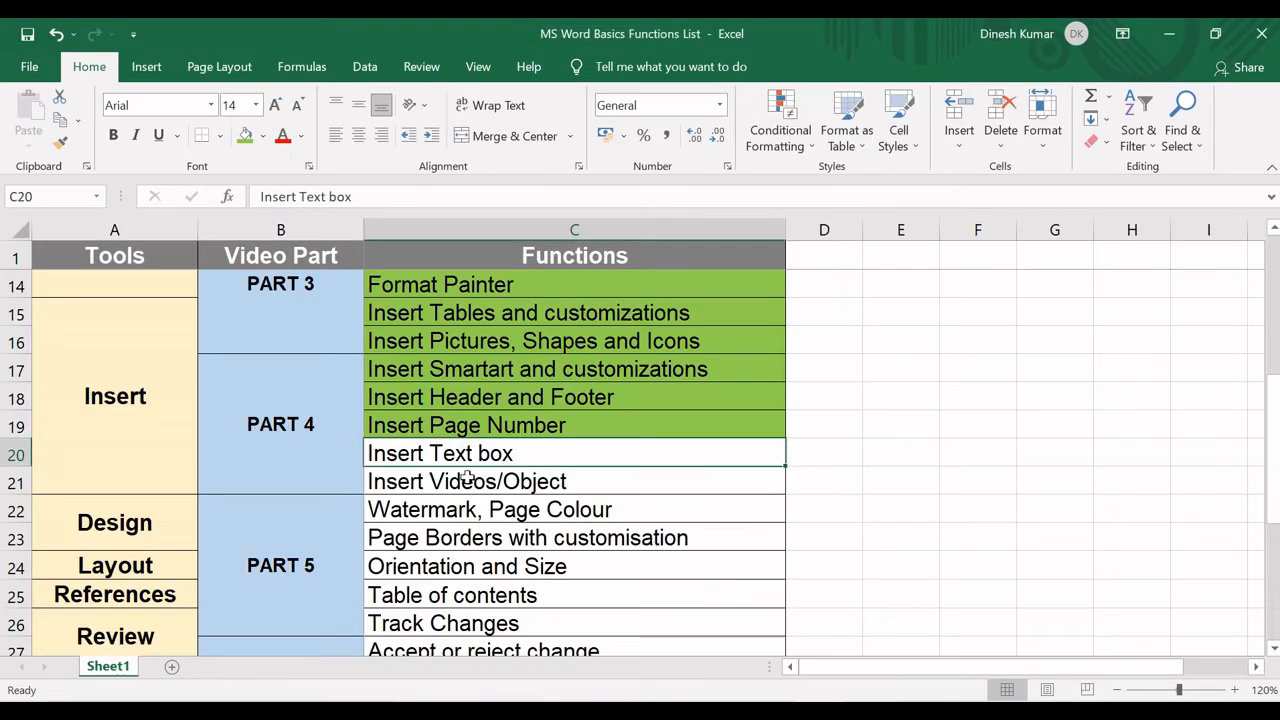
click(244, 136)
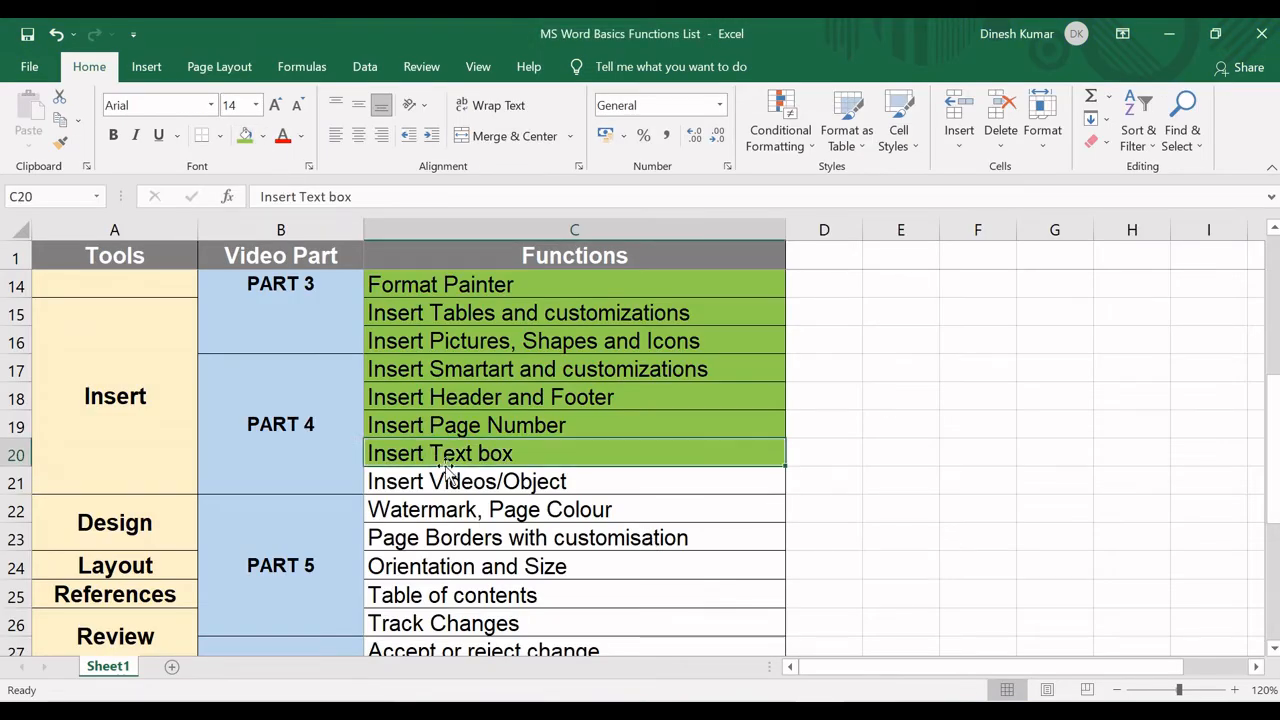
Select the "Insert Videos/Object" cell in the Excel list, then switch to the Word document and add a new line below the body text.
click(414, 481)
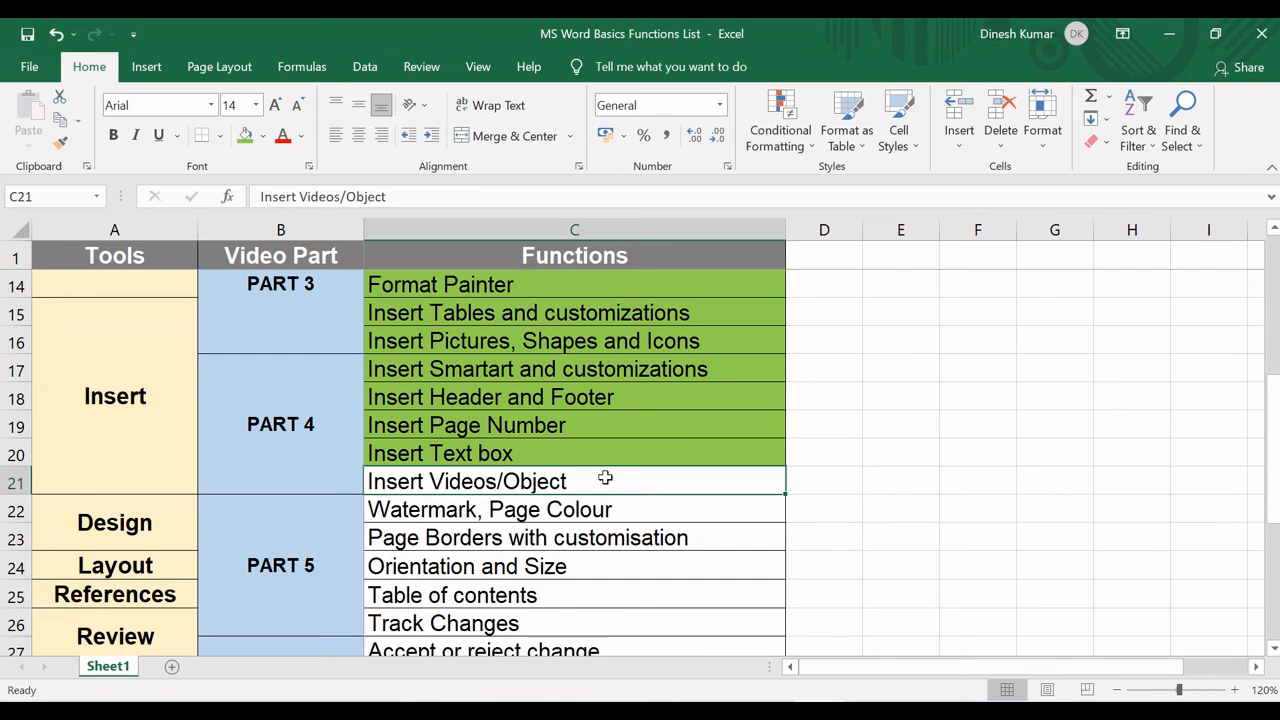
key(alt+Tab)
key(Return)
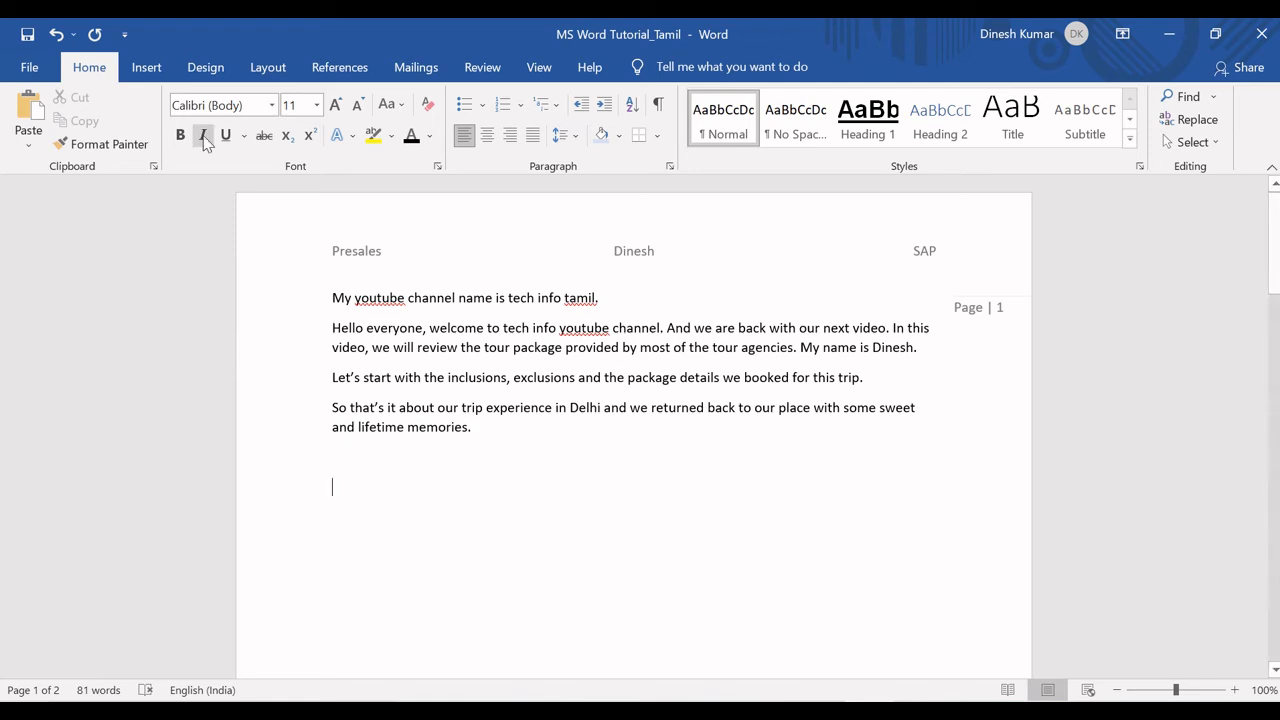
Open Word's online video insertion dialog, then switch to the Chrome browser and copy the full URL of the YouTube video.
click(153, 80)
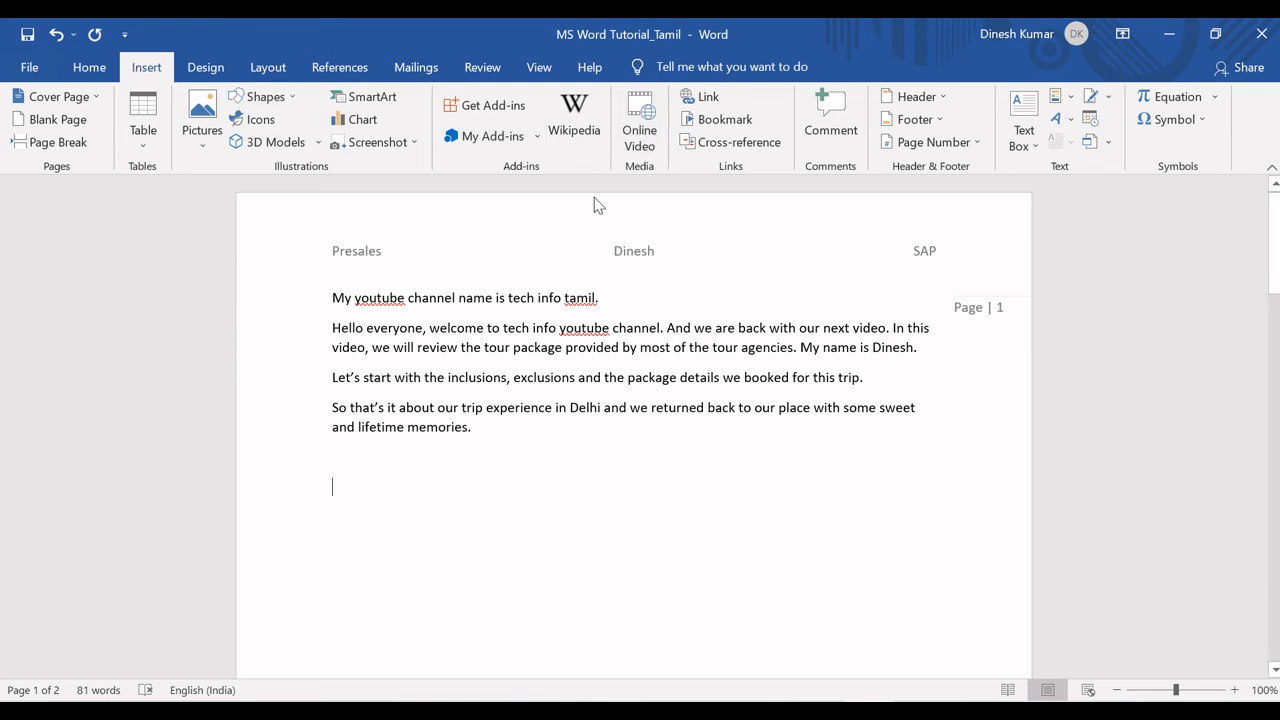
click(636, 143)
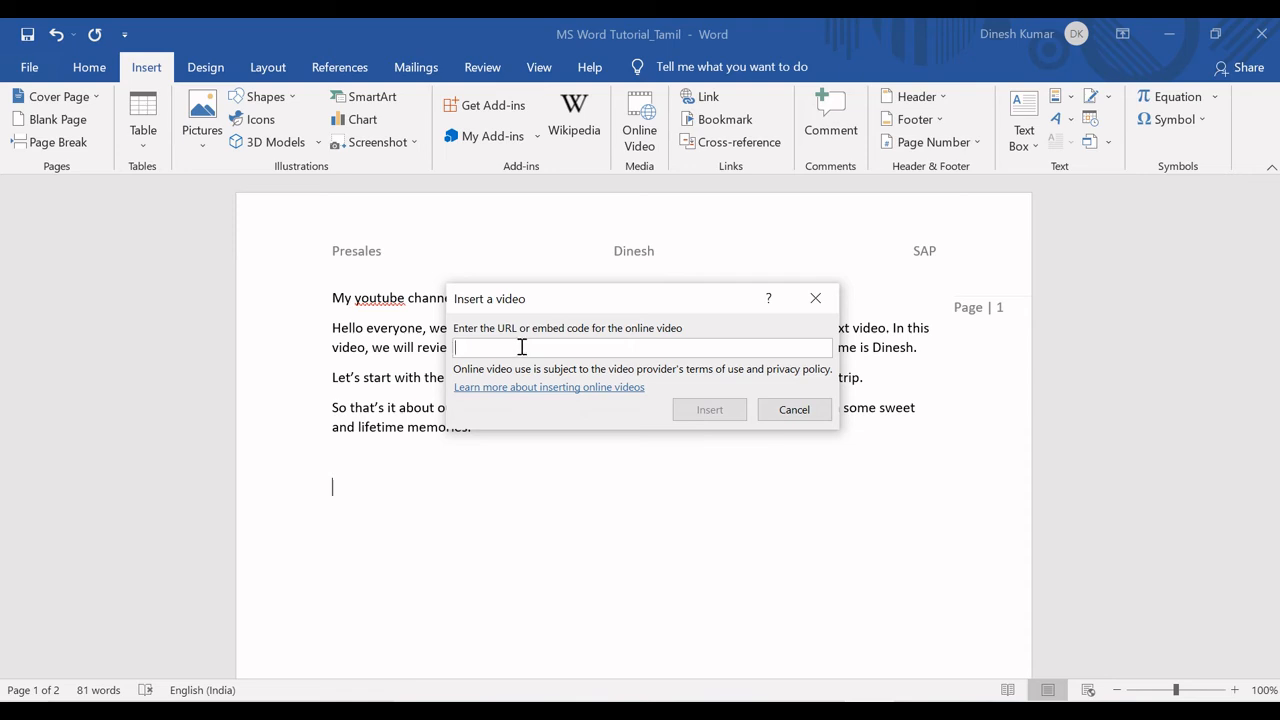
key(alt+Tab)
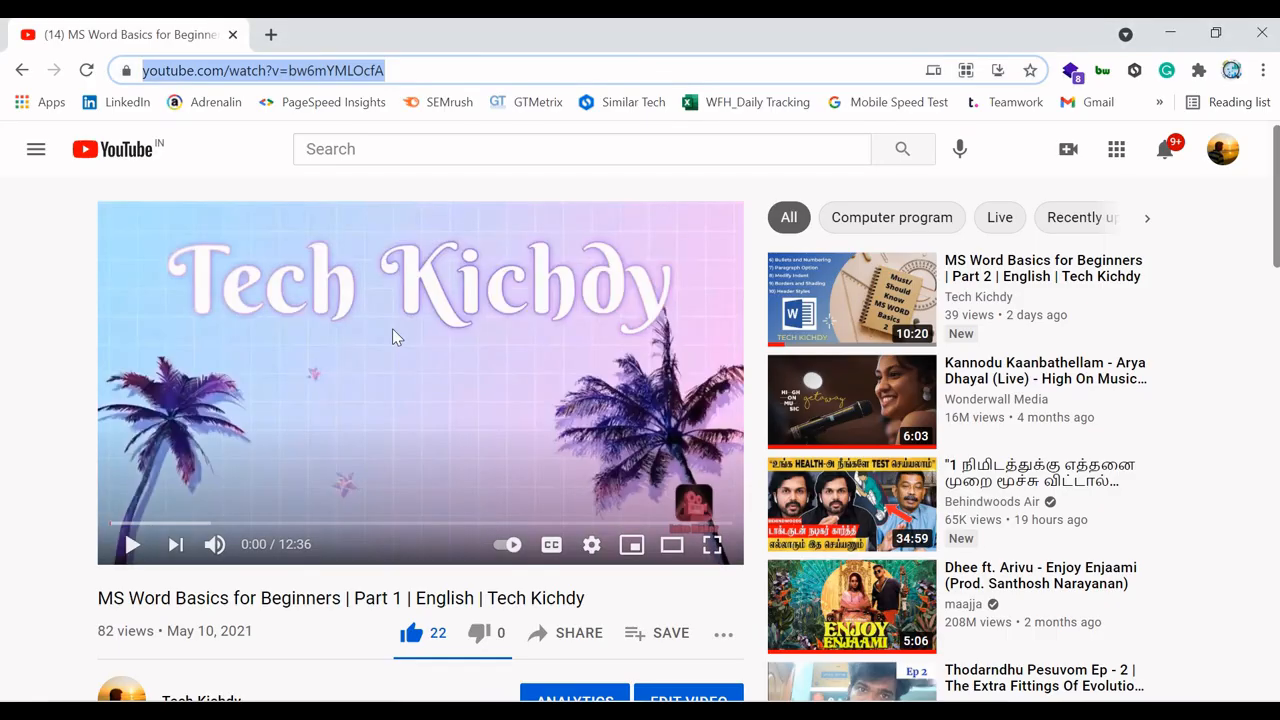
click(394, 66)
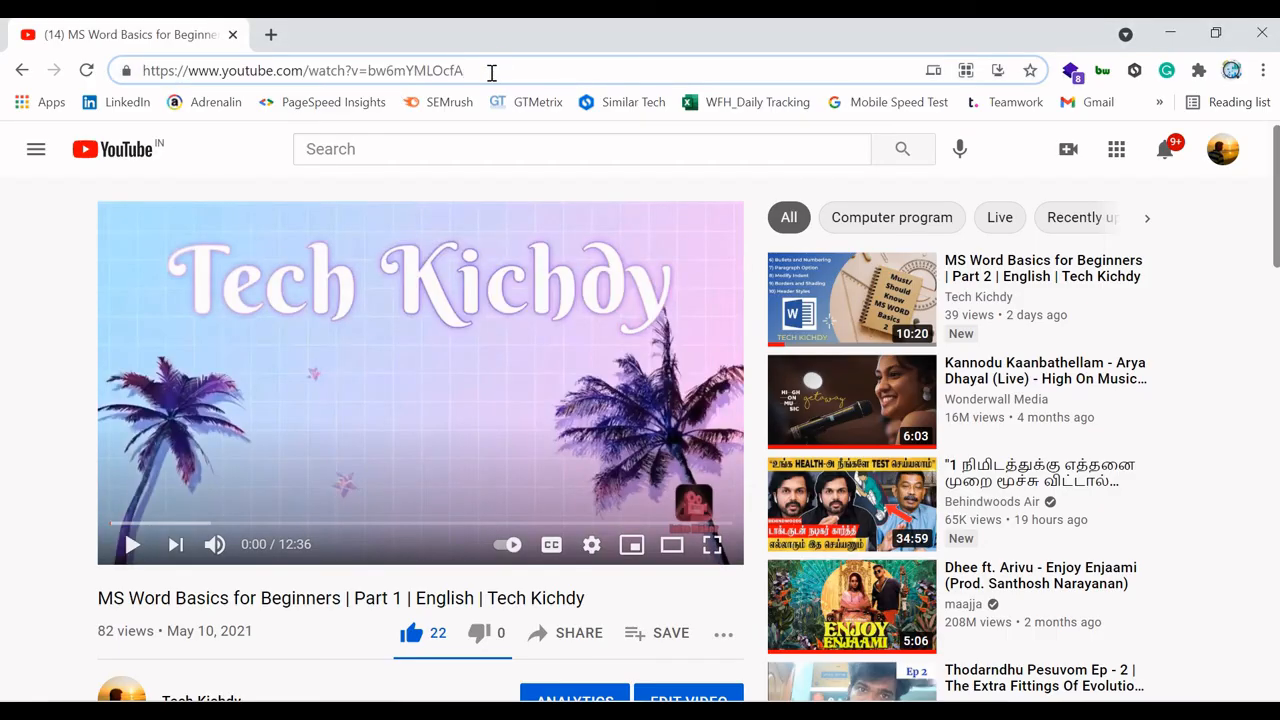
drag(491, 71, 136, 68)
key(ctrl+c)
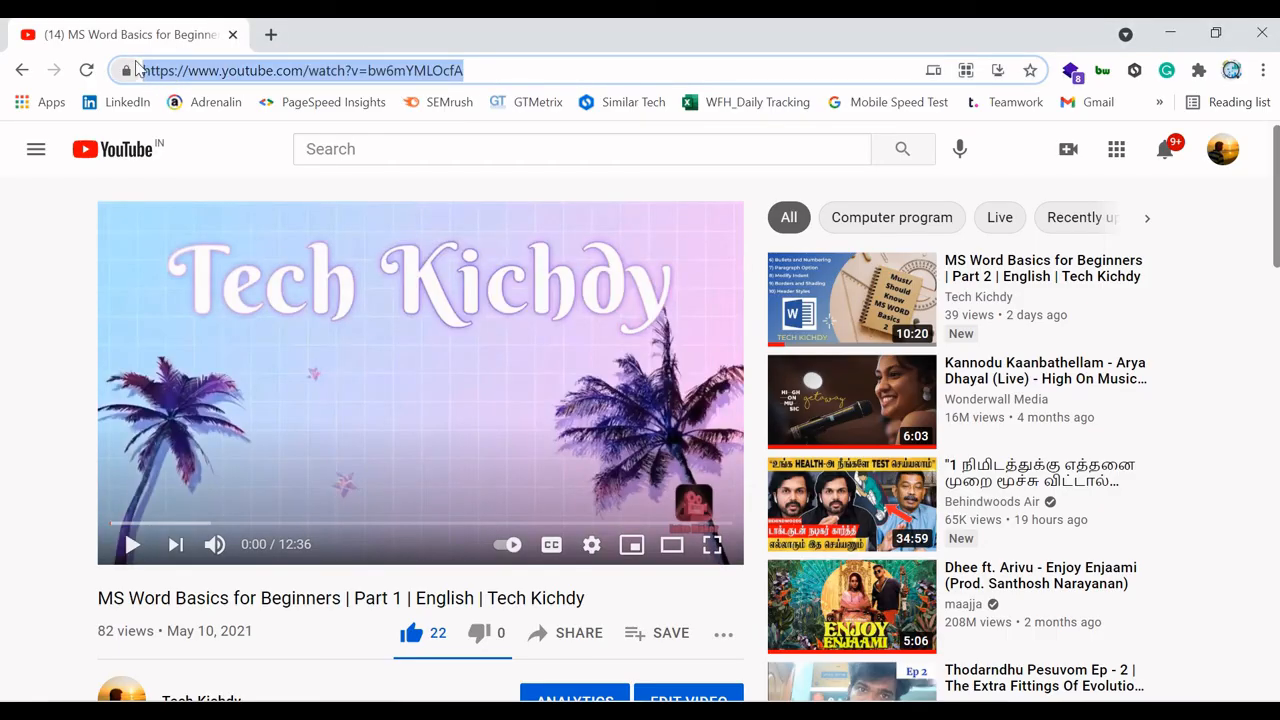
Switch back to Word, insert the online video from the copied URL, and shrink it to about 7.25 cm high by 9.67 cm wide.
key(alt+Tab)
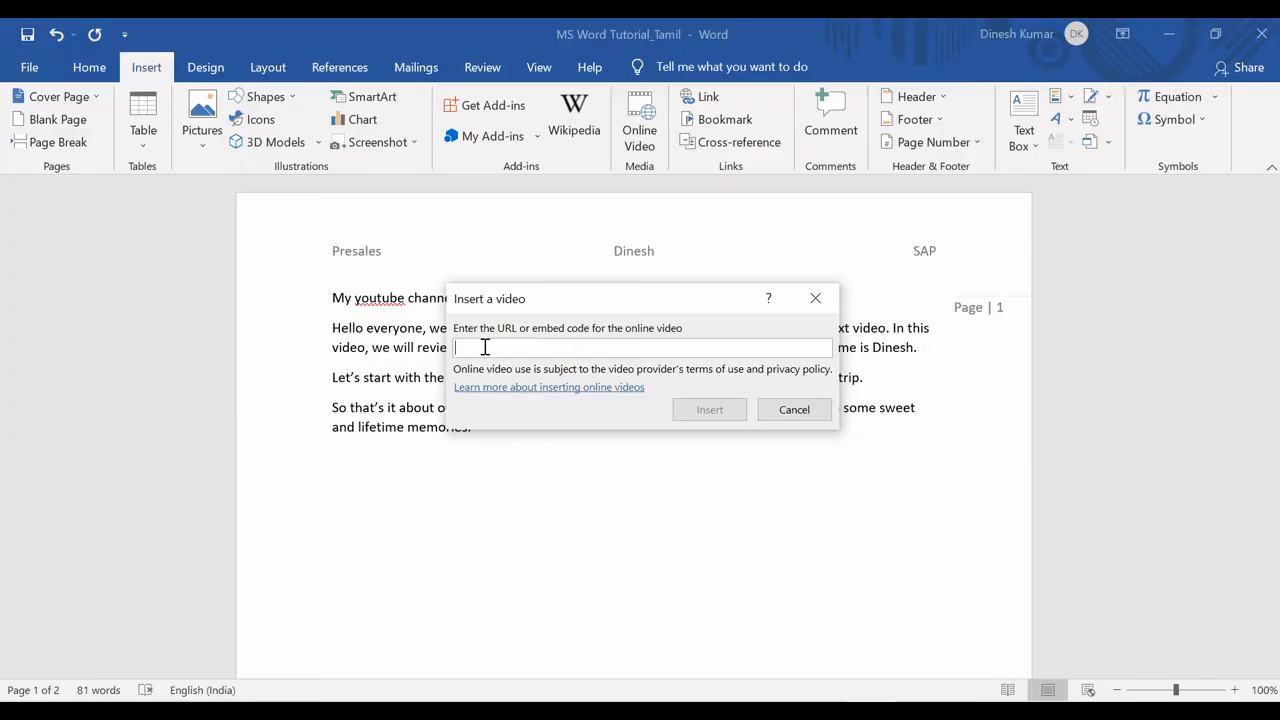
key(ctrl+v)
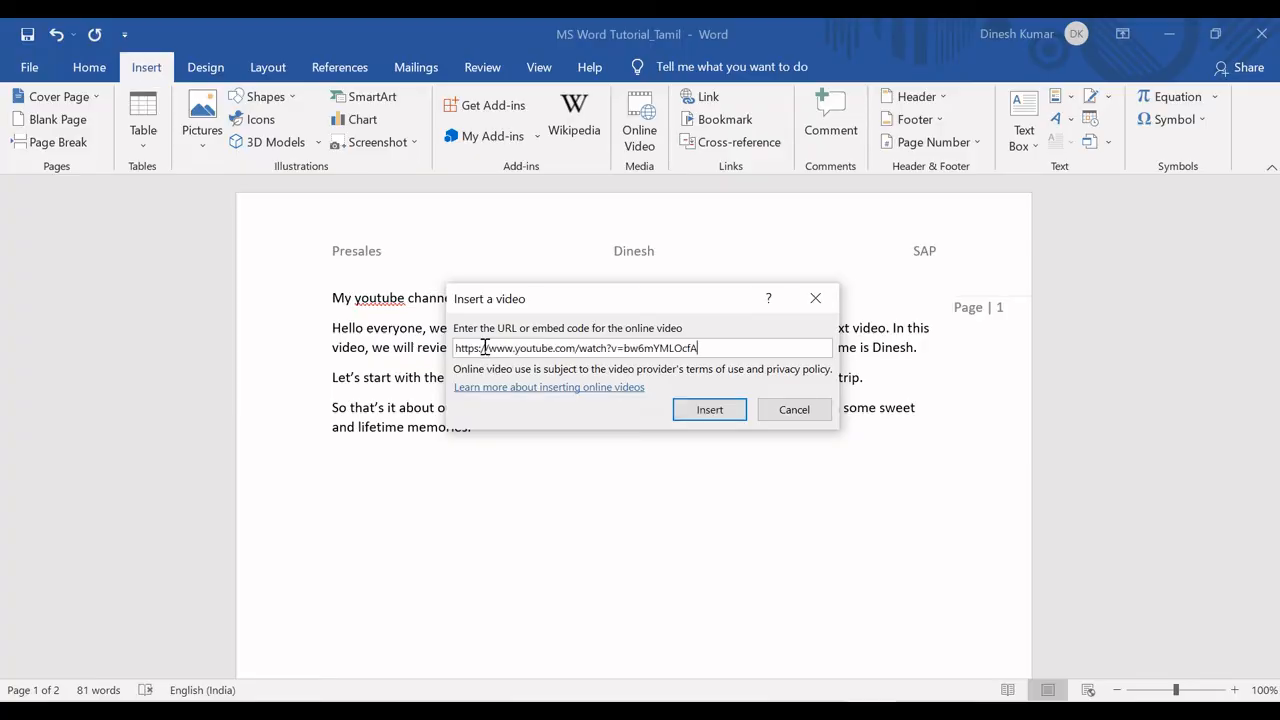
click(709, 410)
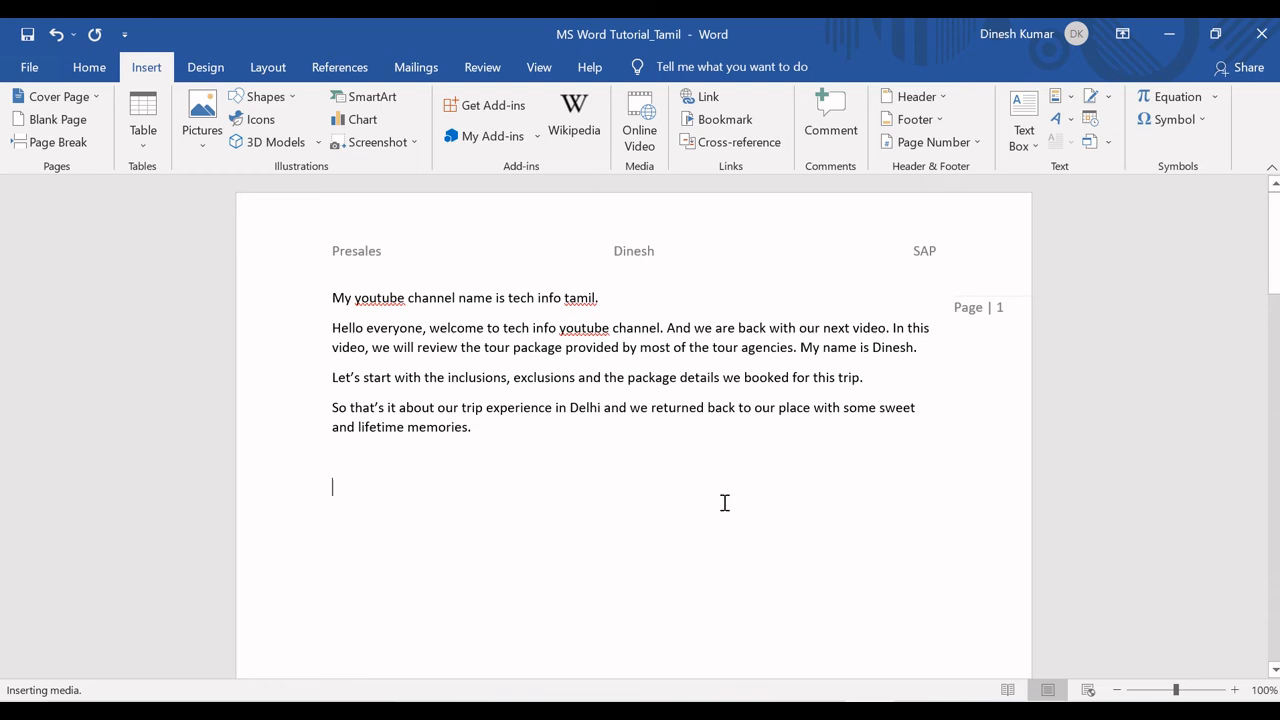
drag(1274, 261, 1274, 277)
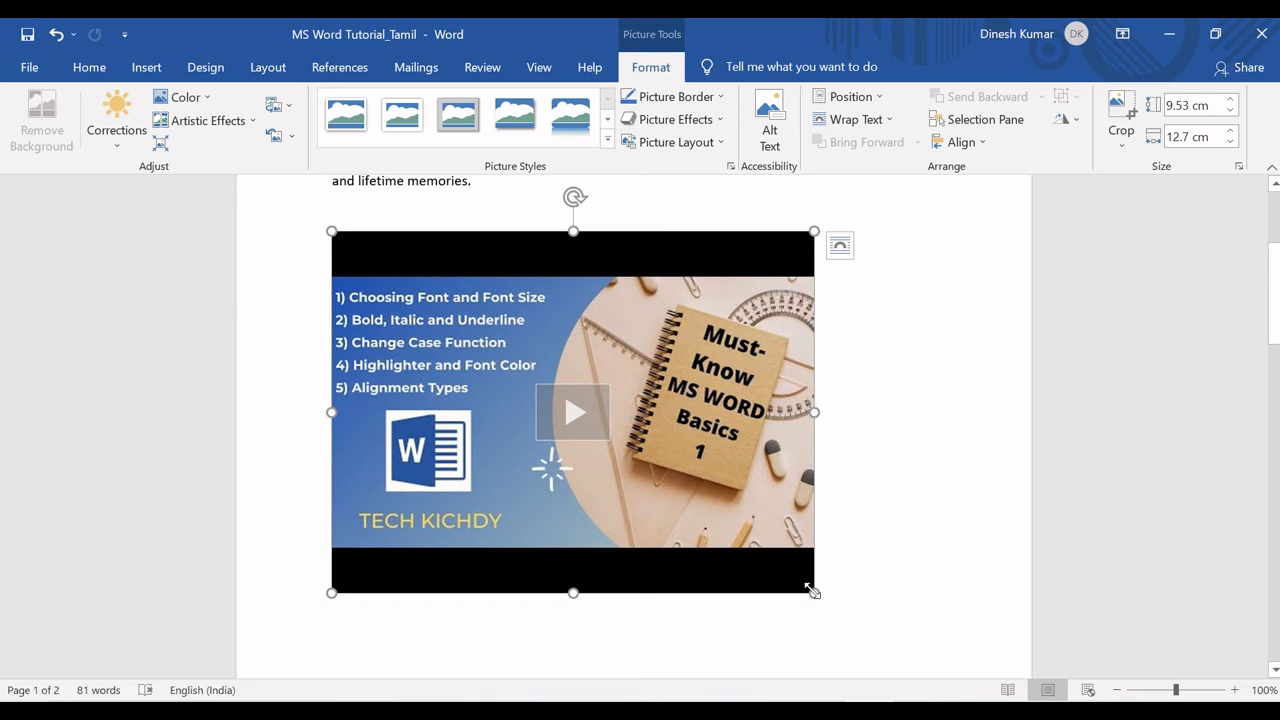
drag(812, 590, 698, 485)
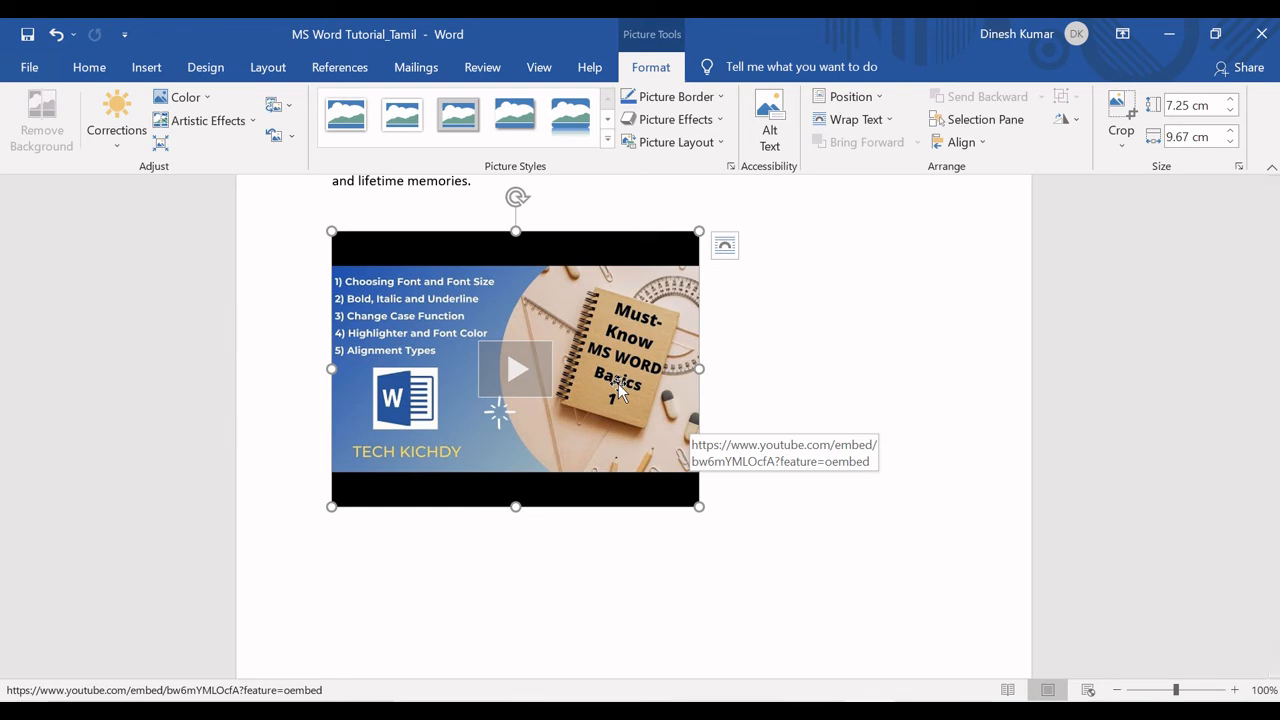
Play the embedded video inside the document, pause it, and close the video player.
click(519, 380)
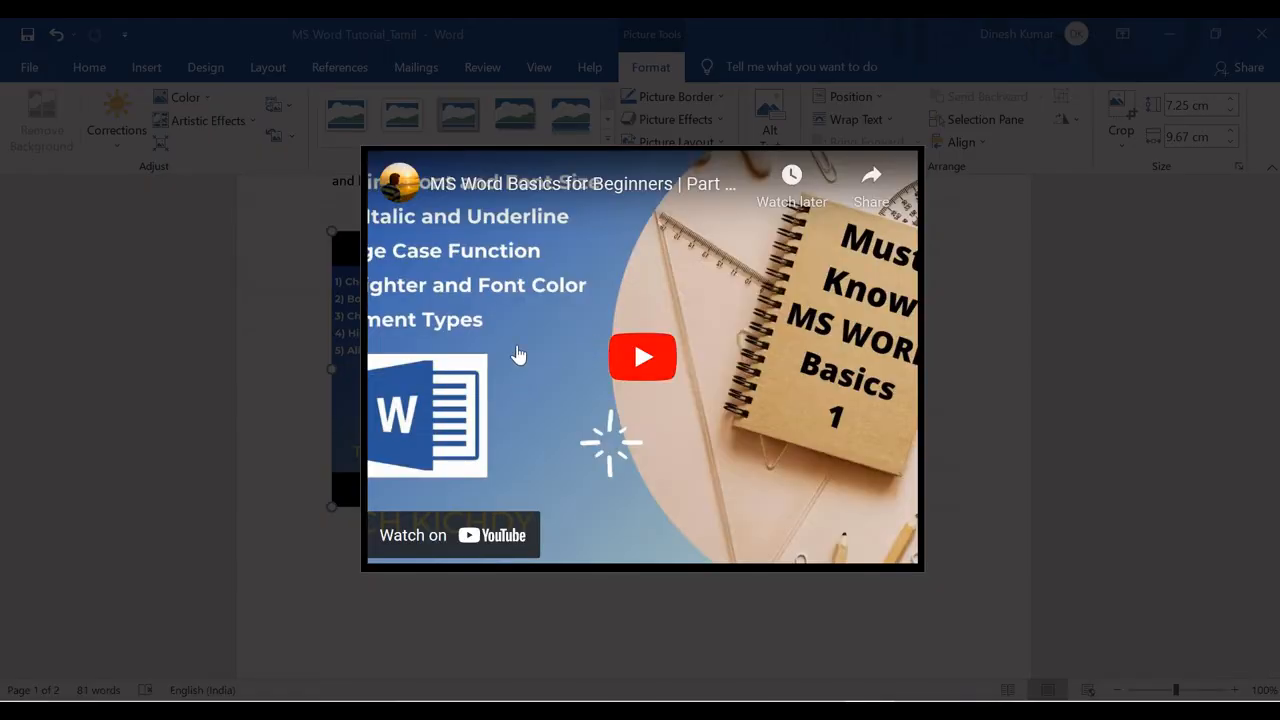
click(645, 357)
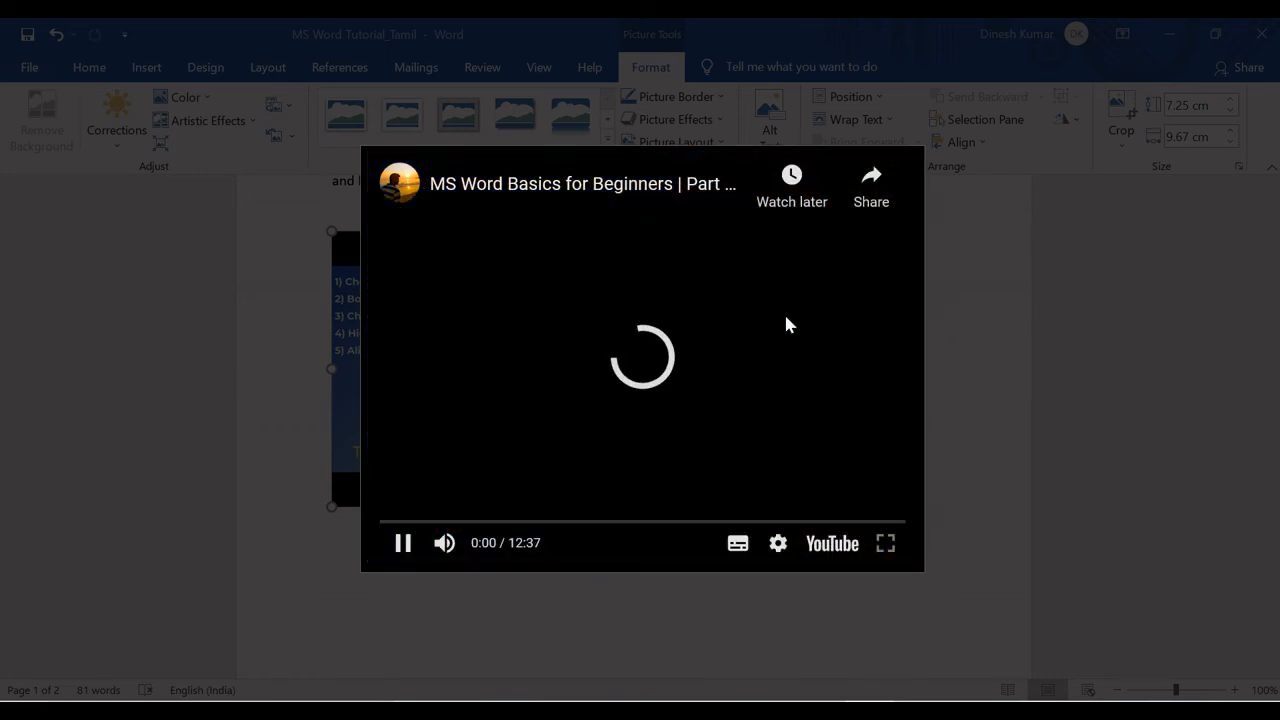
click(403, 540)
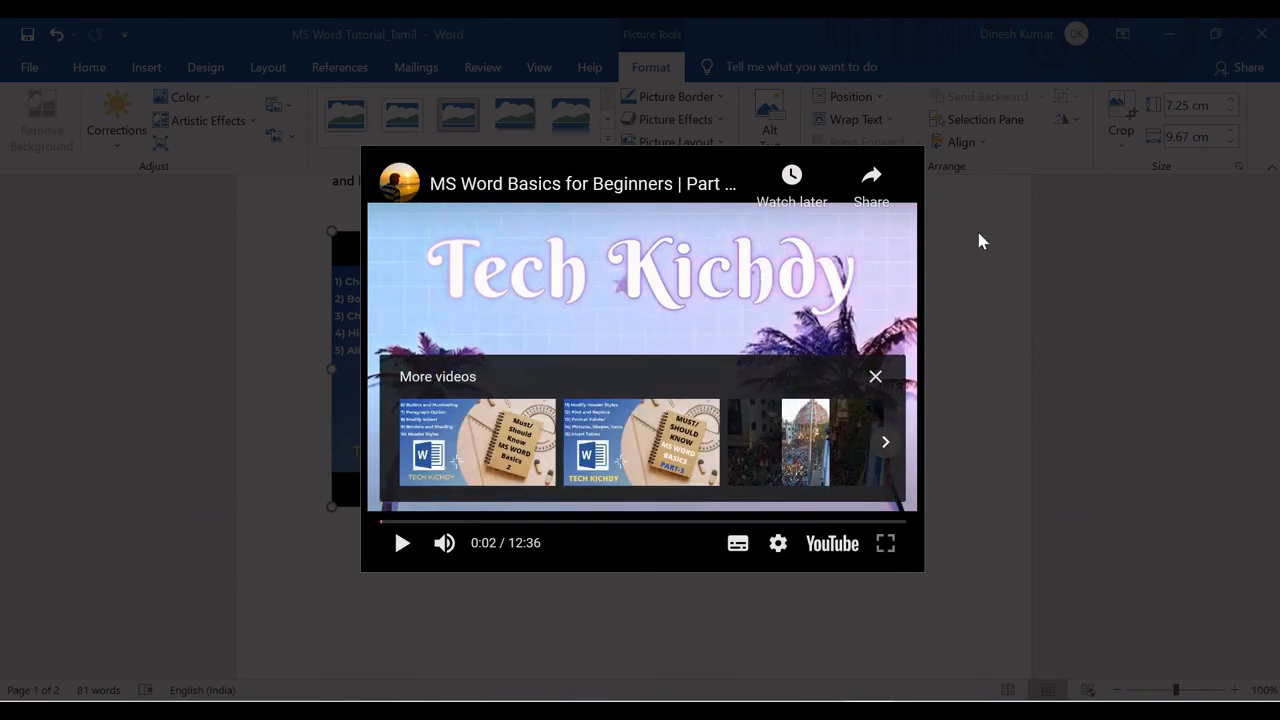
click(980, 288)
click(900, 347)
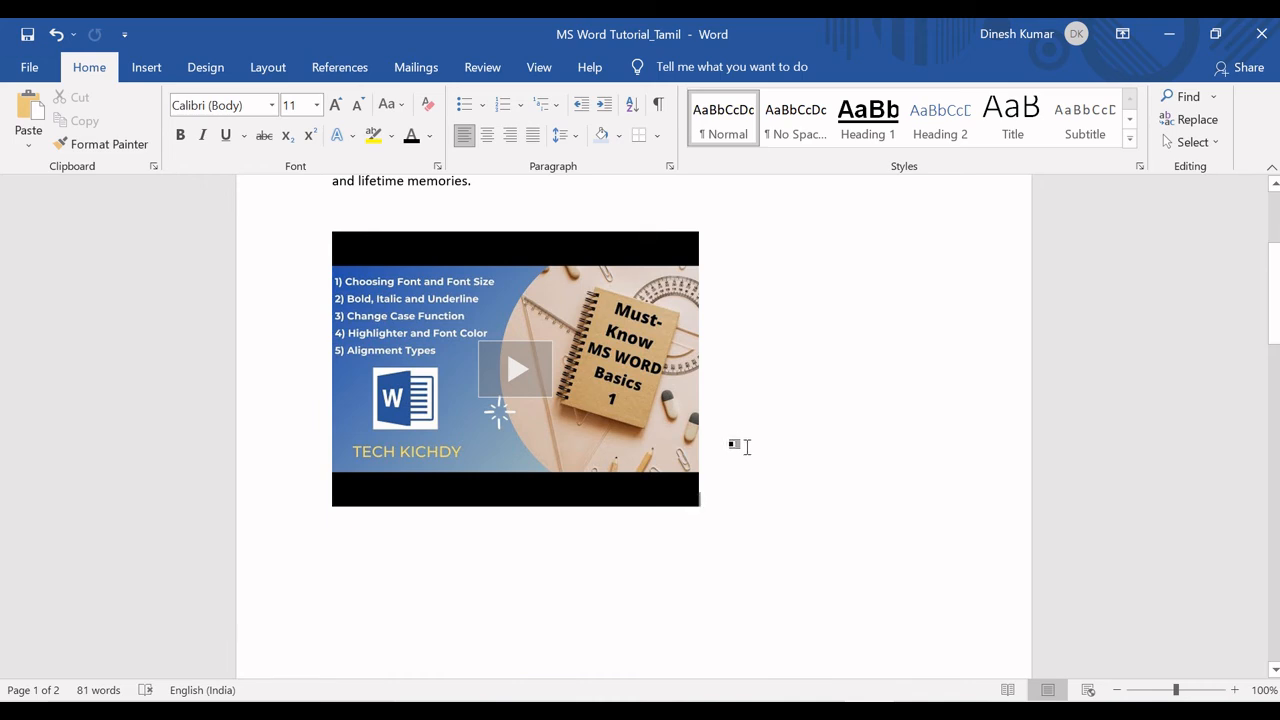
Shrink the embedded video further by its corner and delete it from the document.
click(645, 477)
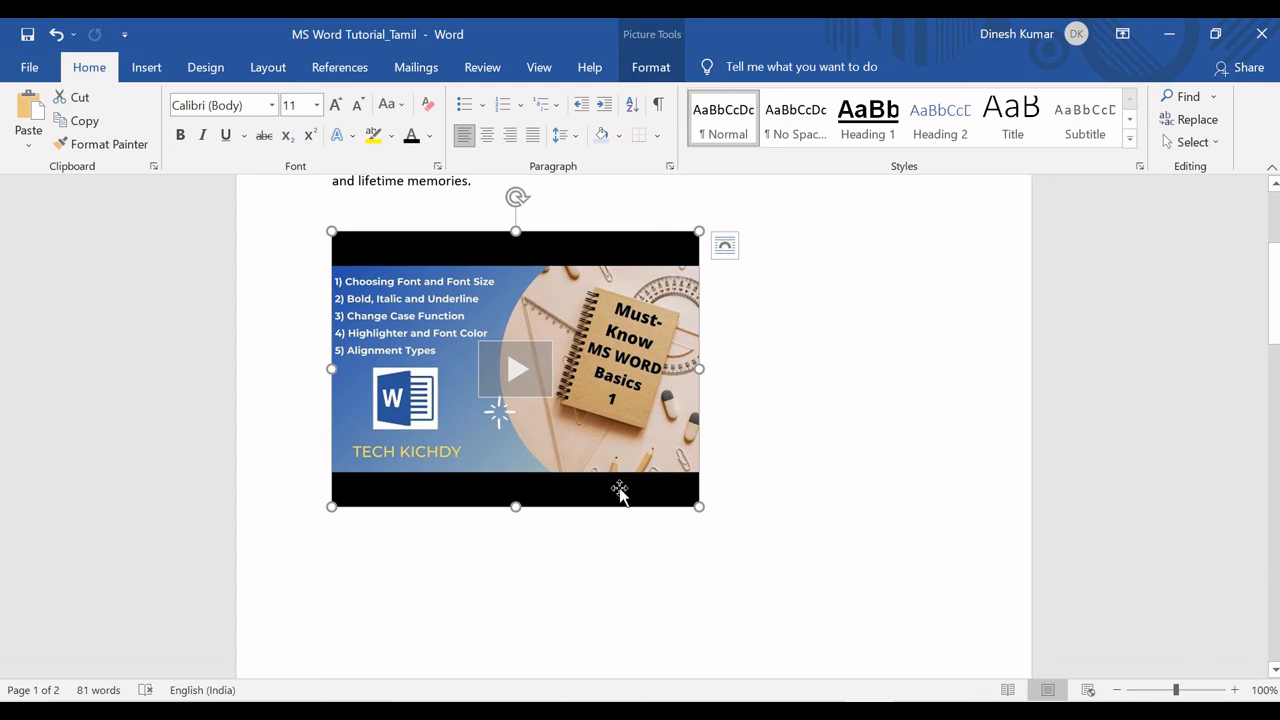
drag(698, 506, 627, 452)
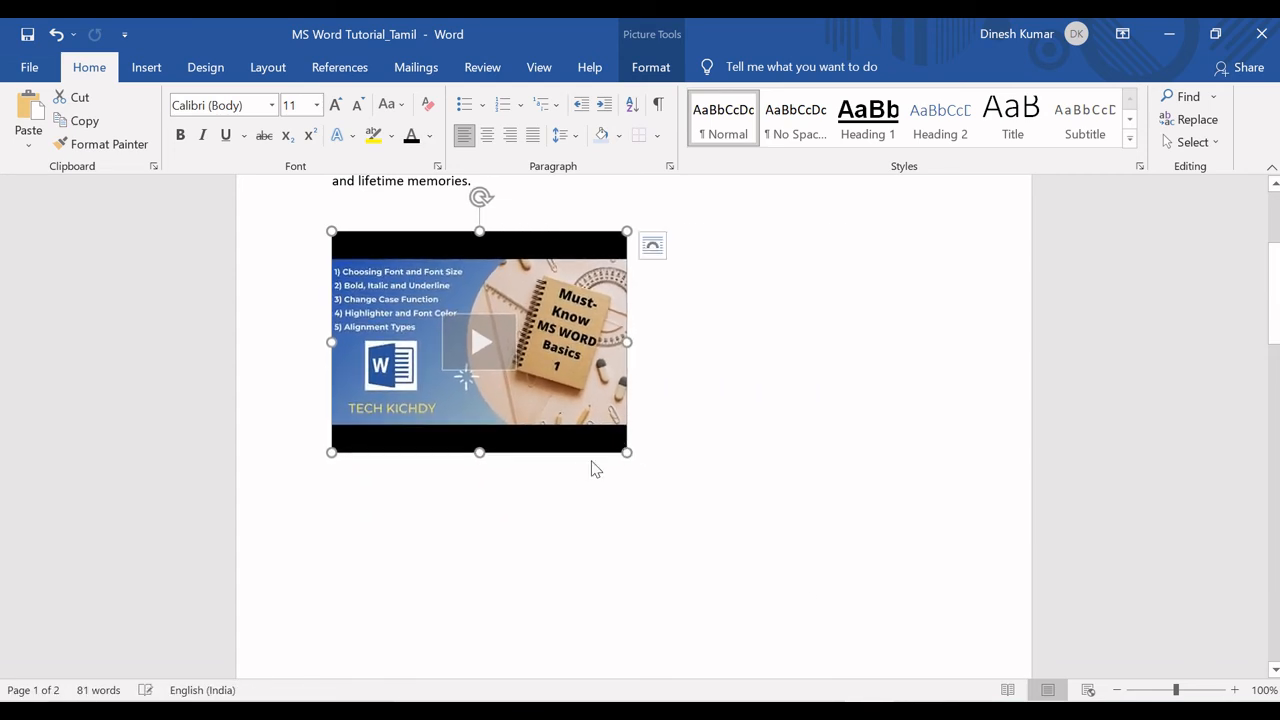
key(Delete)
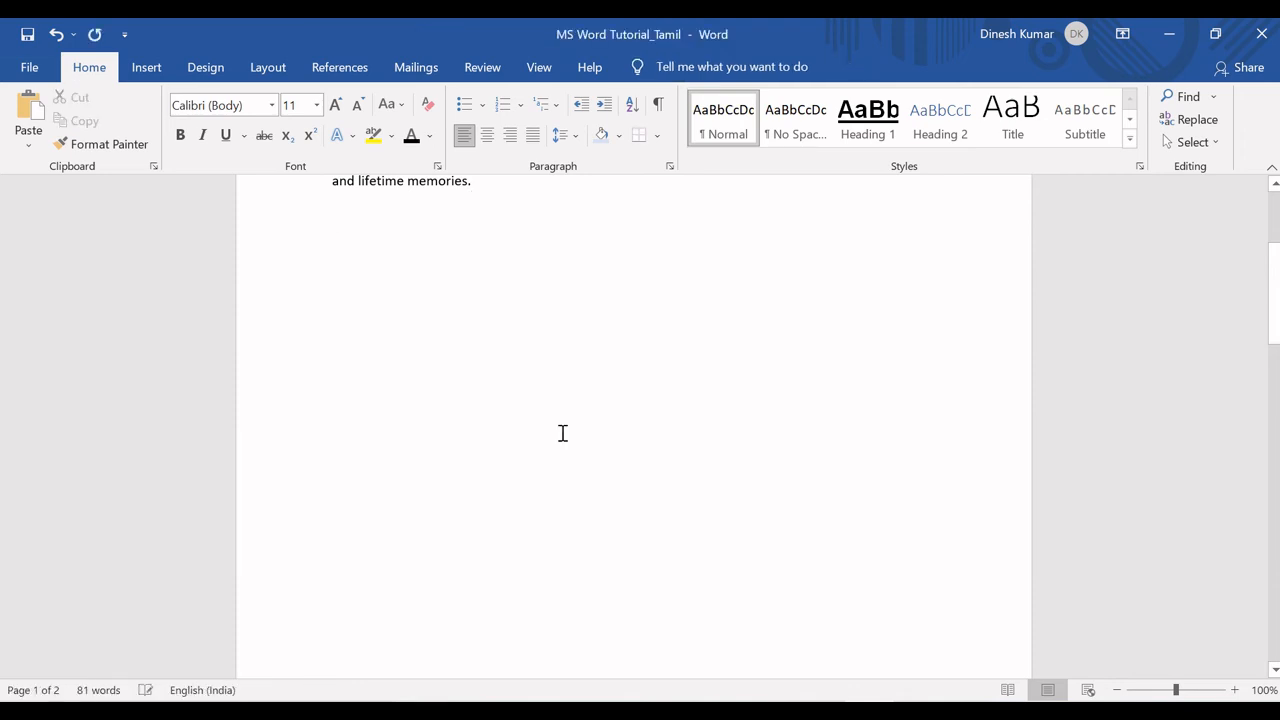
Start inserting an object created from a file and choose the PDF "Gartner Magic Quadrant" from the Documents folder.
click(146, 70)
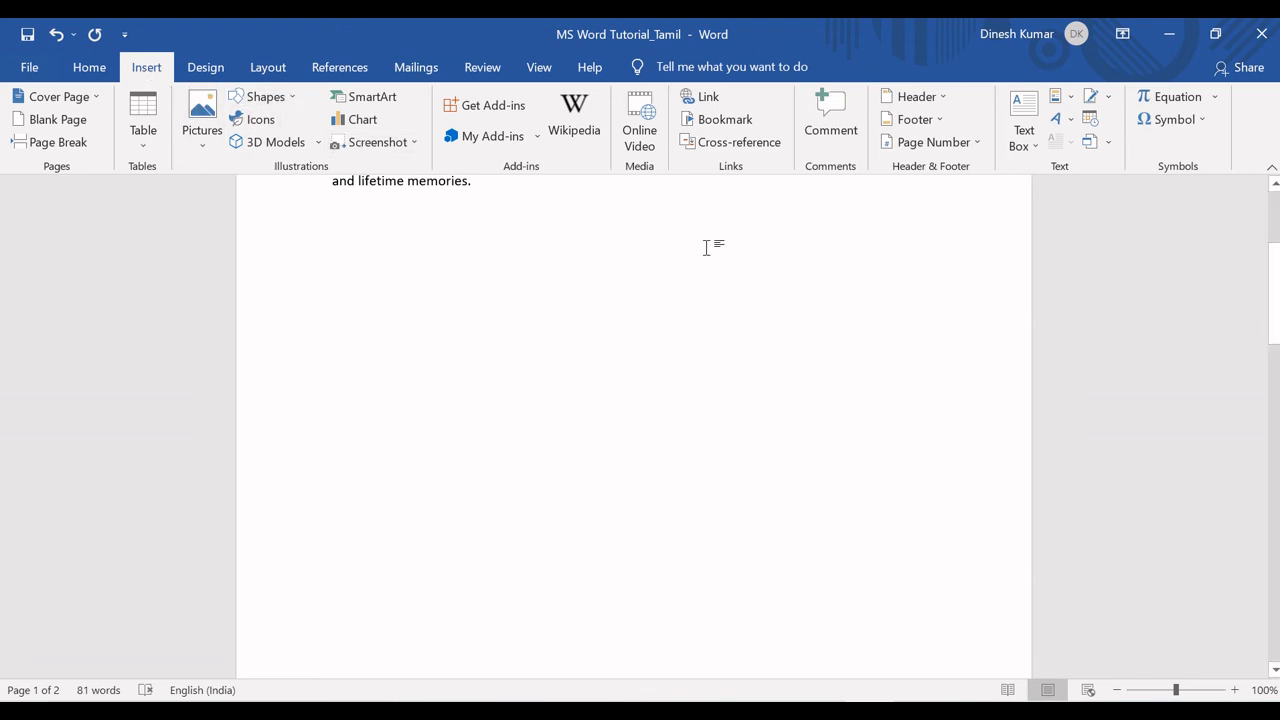
click(1090, 145)
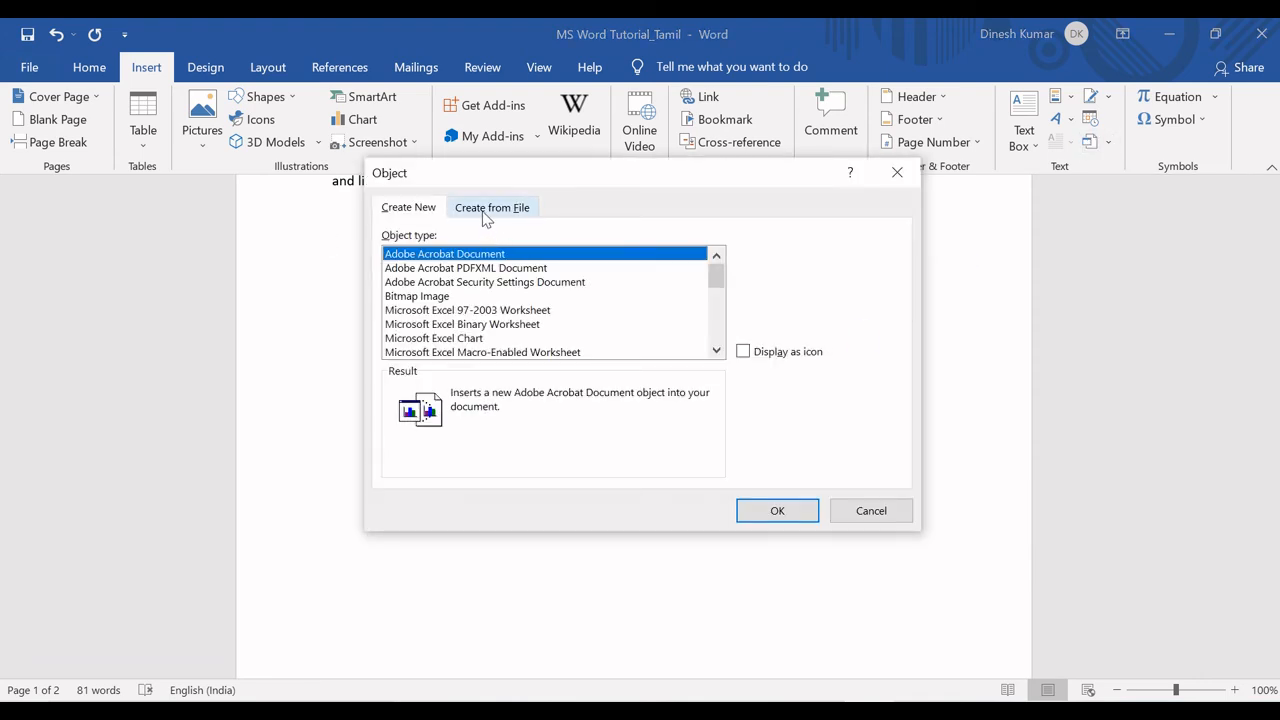
click(486, 210)
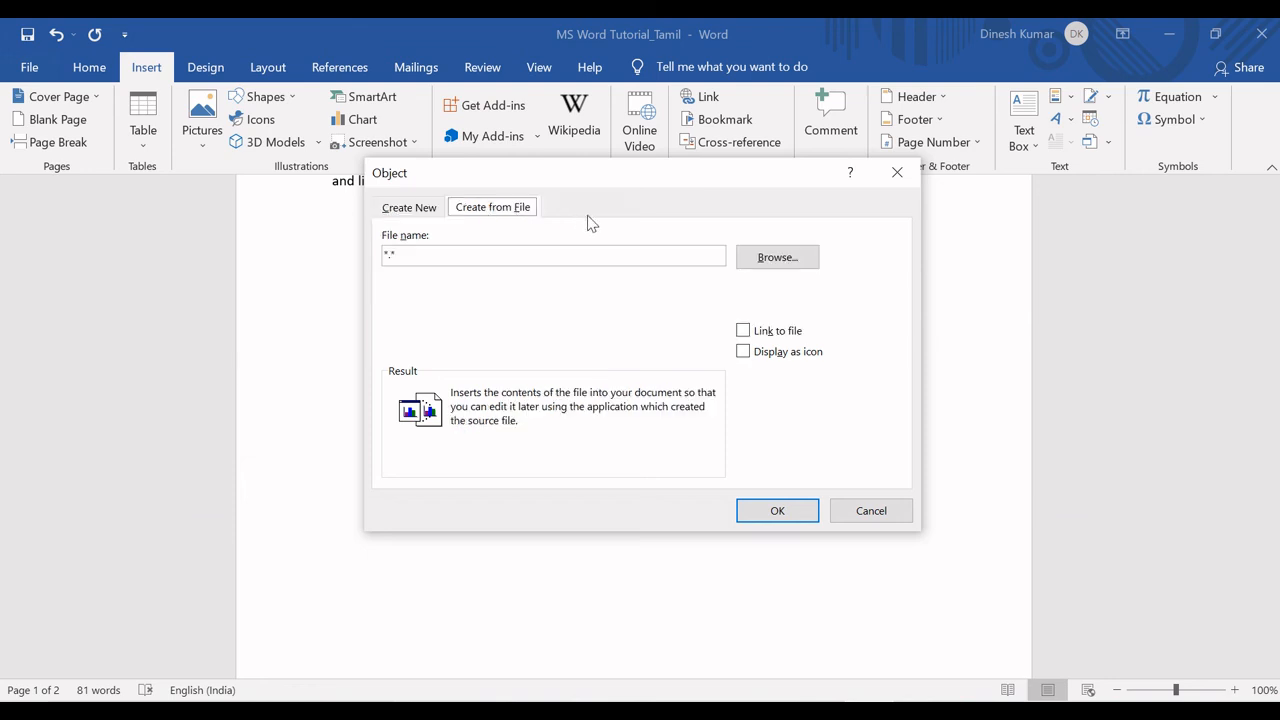
click(779, 260)
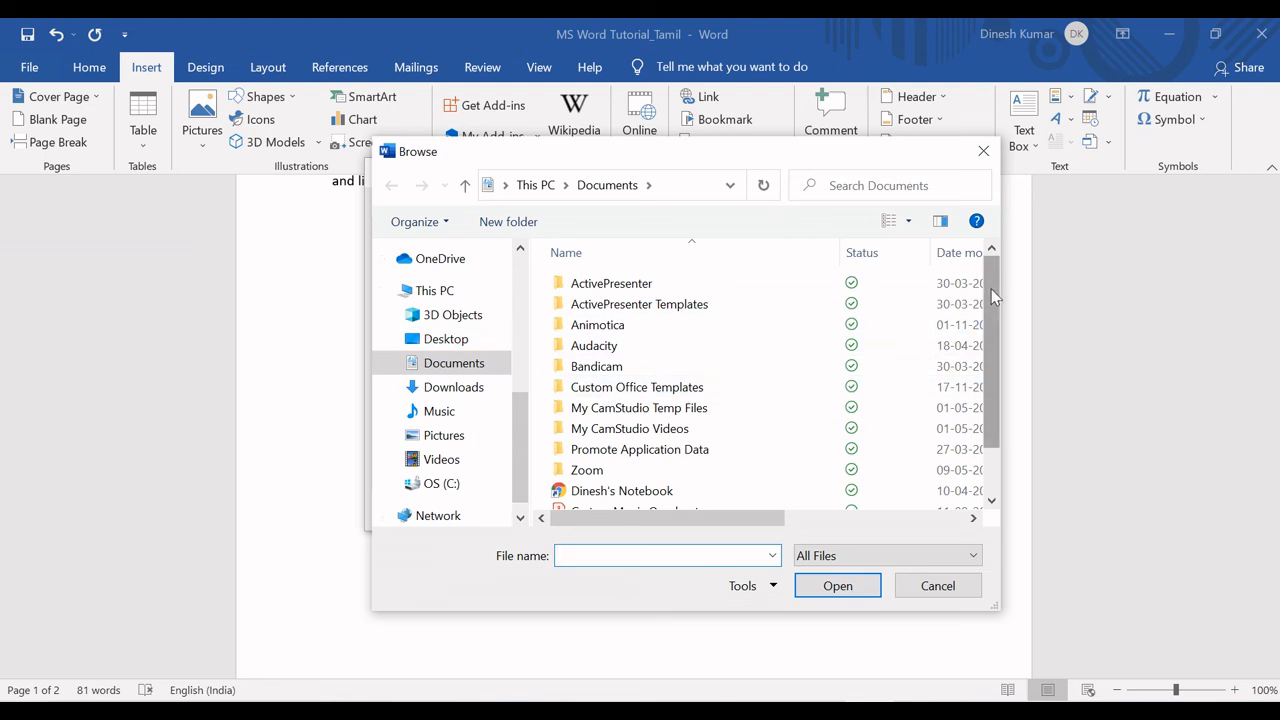
scroll(992, 340, down, 1)
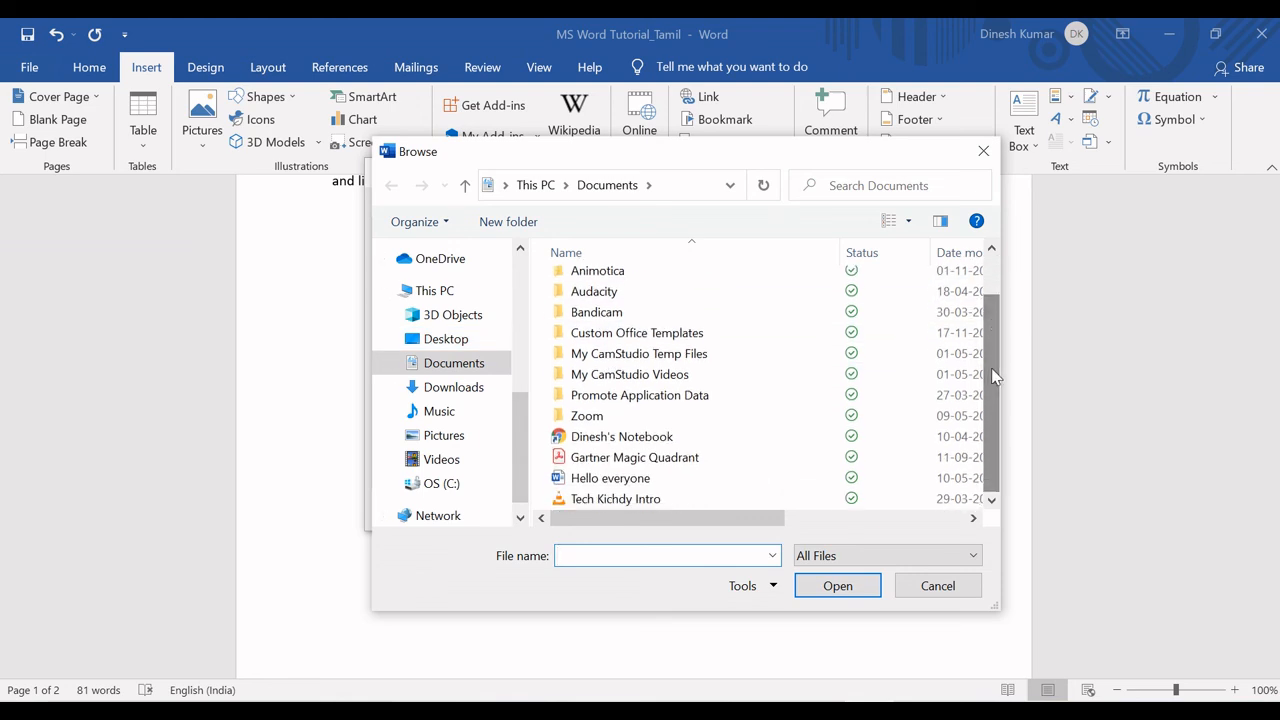
double_click(627, 459)
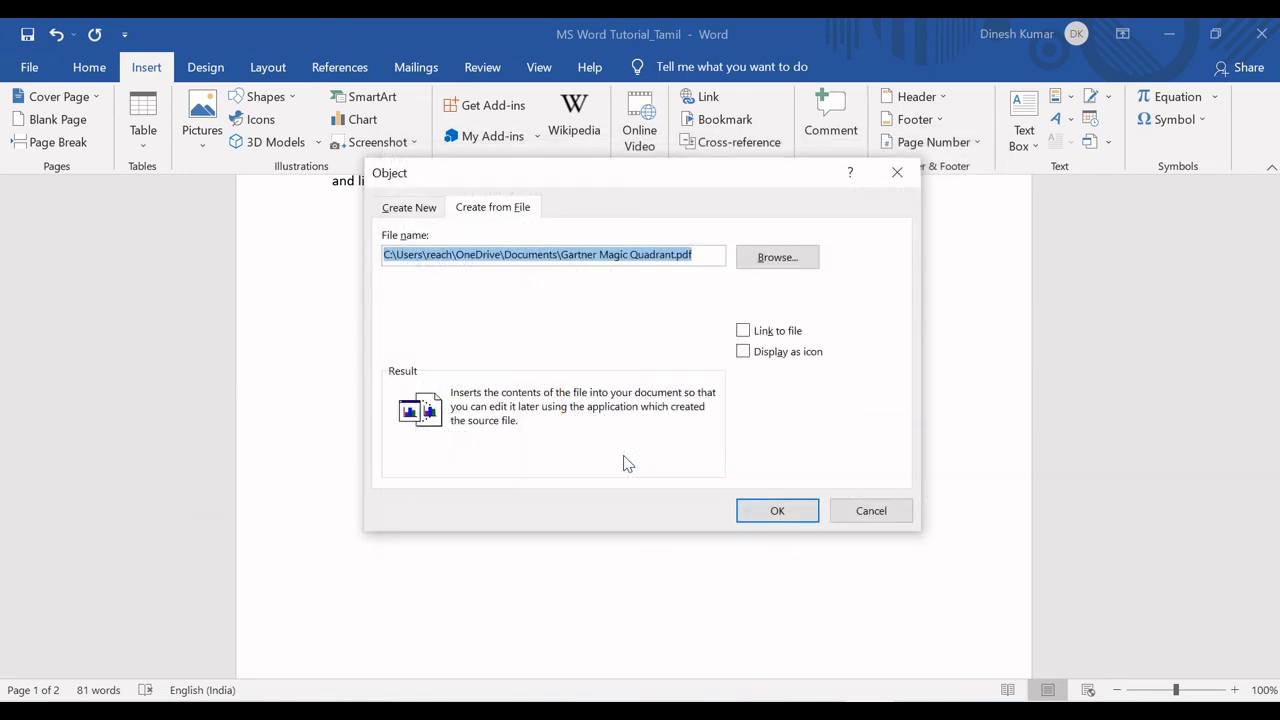
Set the PDF object to display as an icon, keep its default icon, and insert it into the document.
click(780, 354)
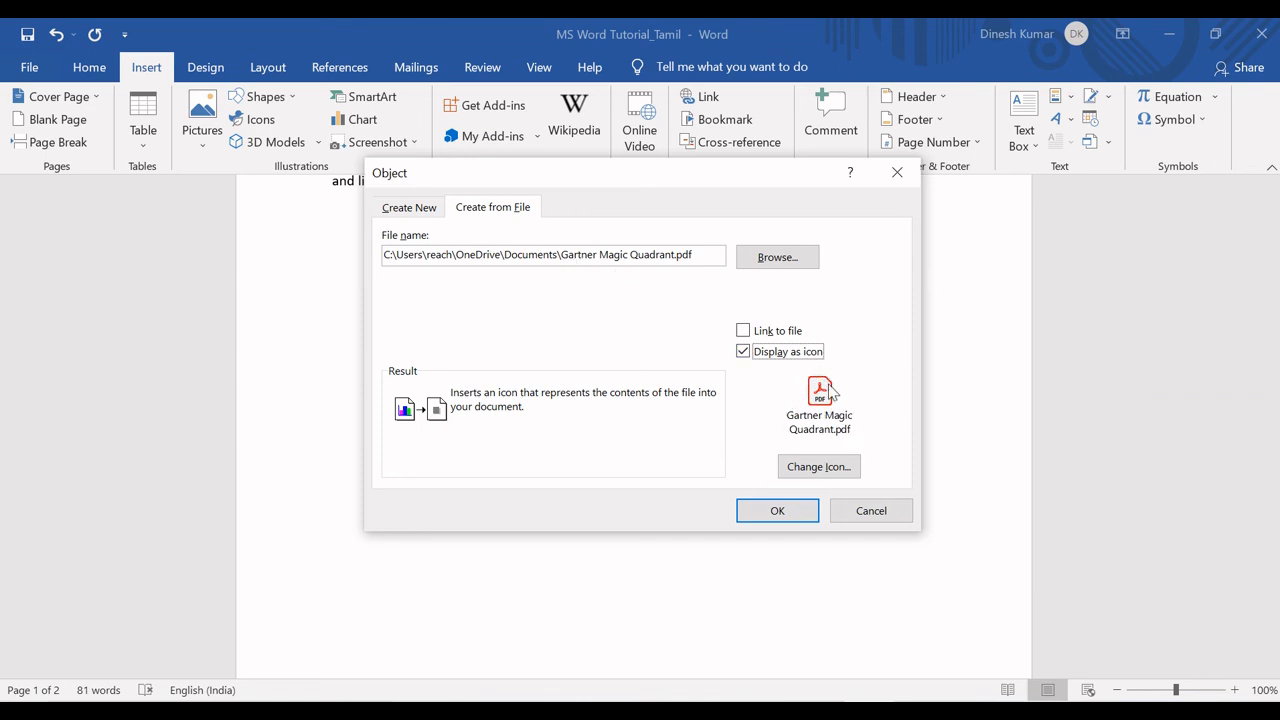
click(826, 472)
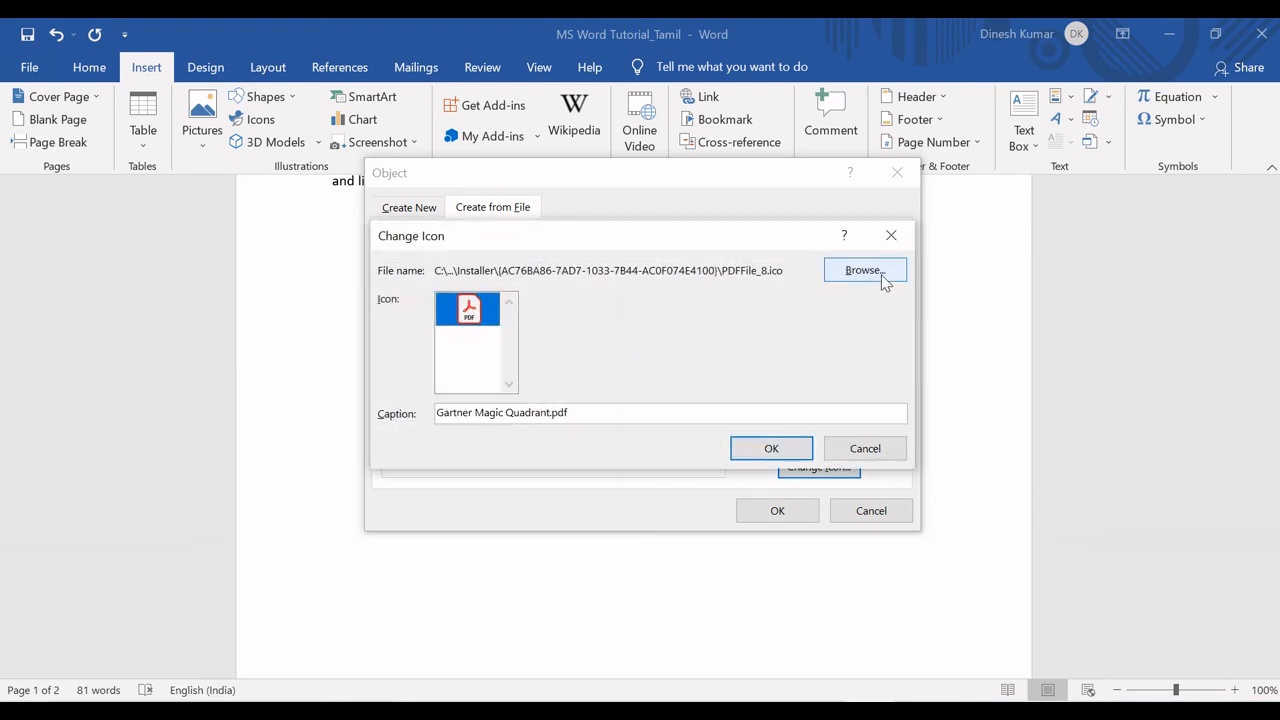
click(865, 447)
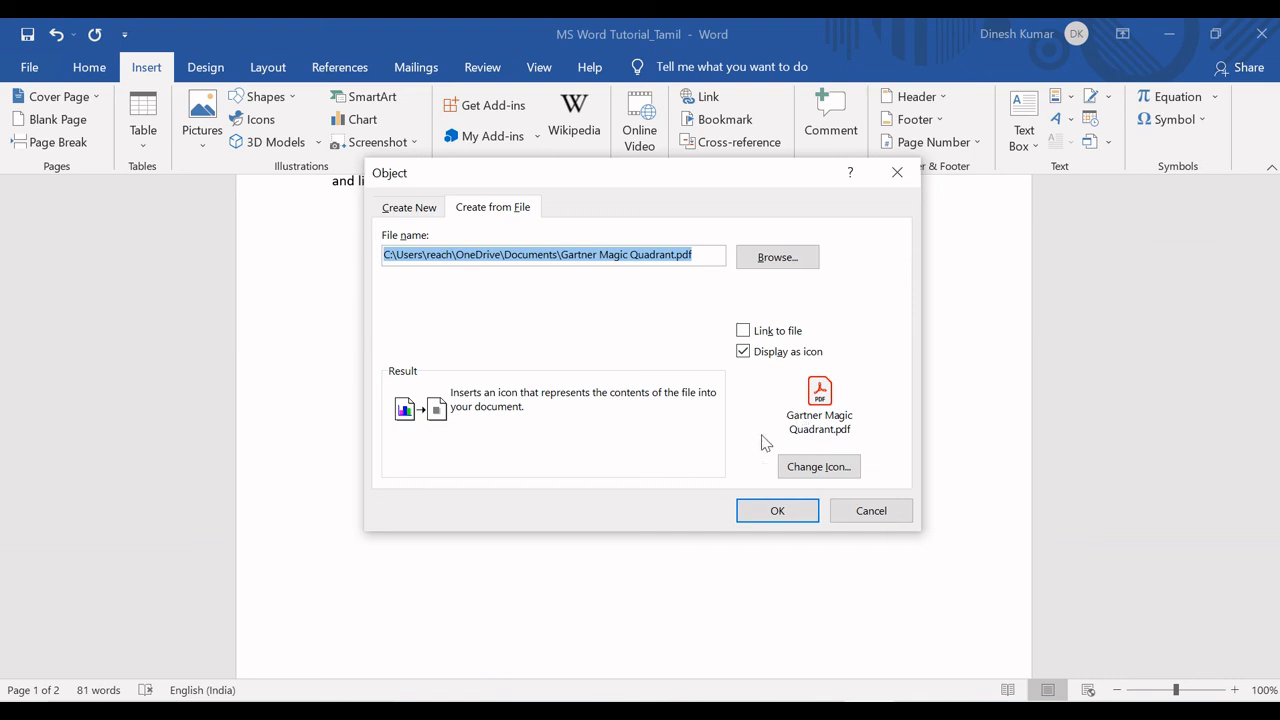
click(775, 519)
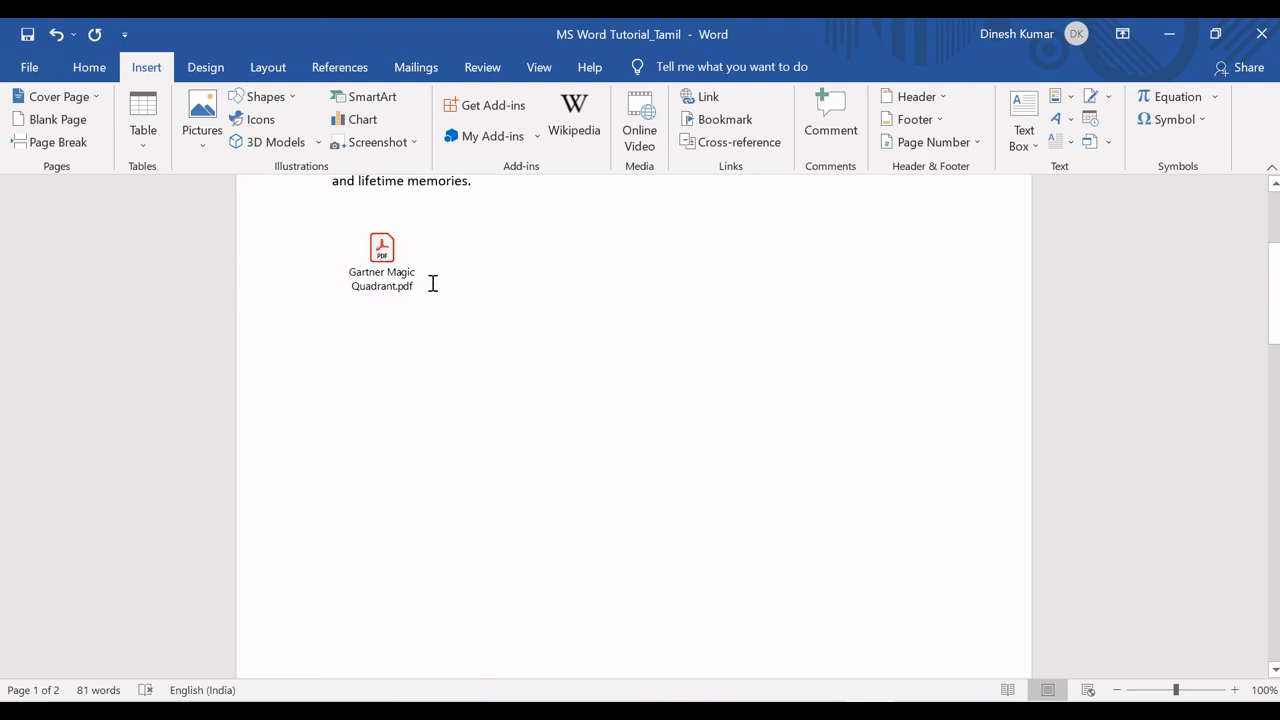
Write "Please see this attached." directly after the PDF icon.
text(Plrase)
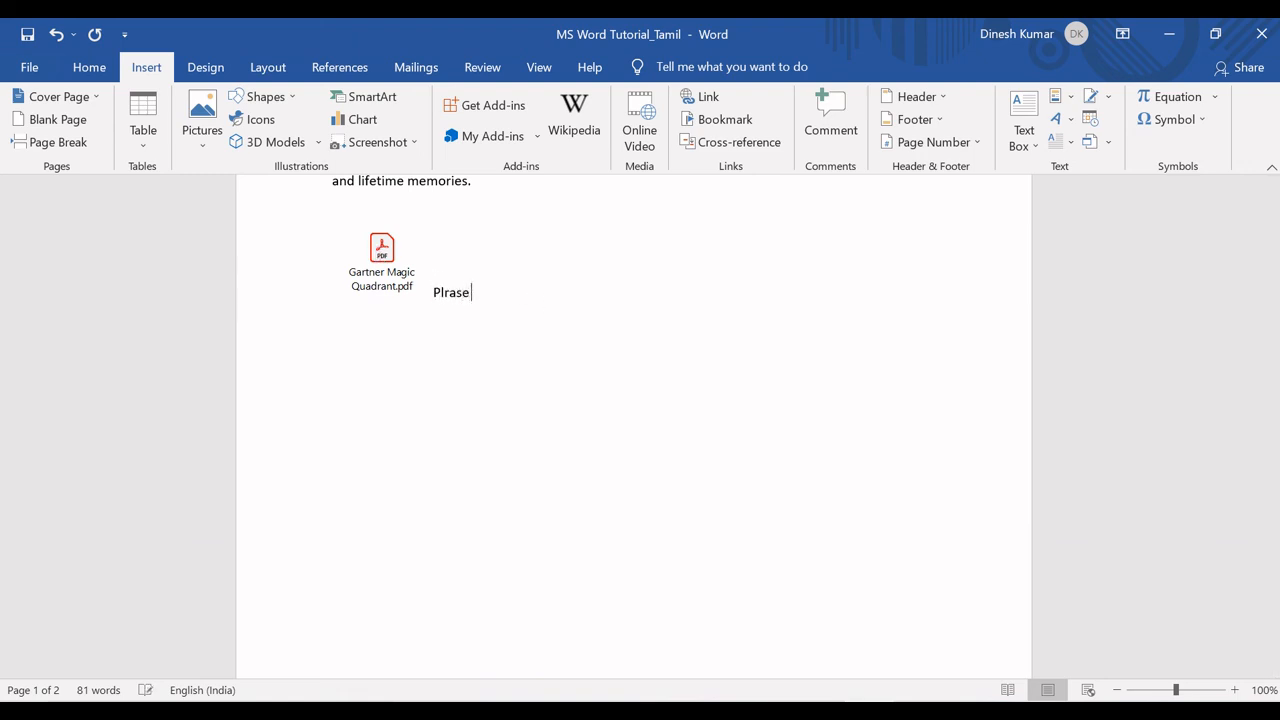
key(BackSpace)
key(BackSpace)
key(BackSpace)
key(BackSpace)
text(ease see this attached.)
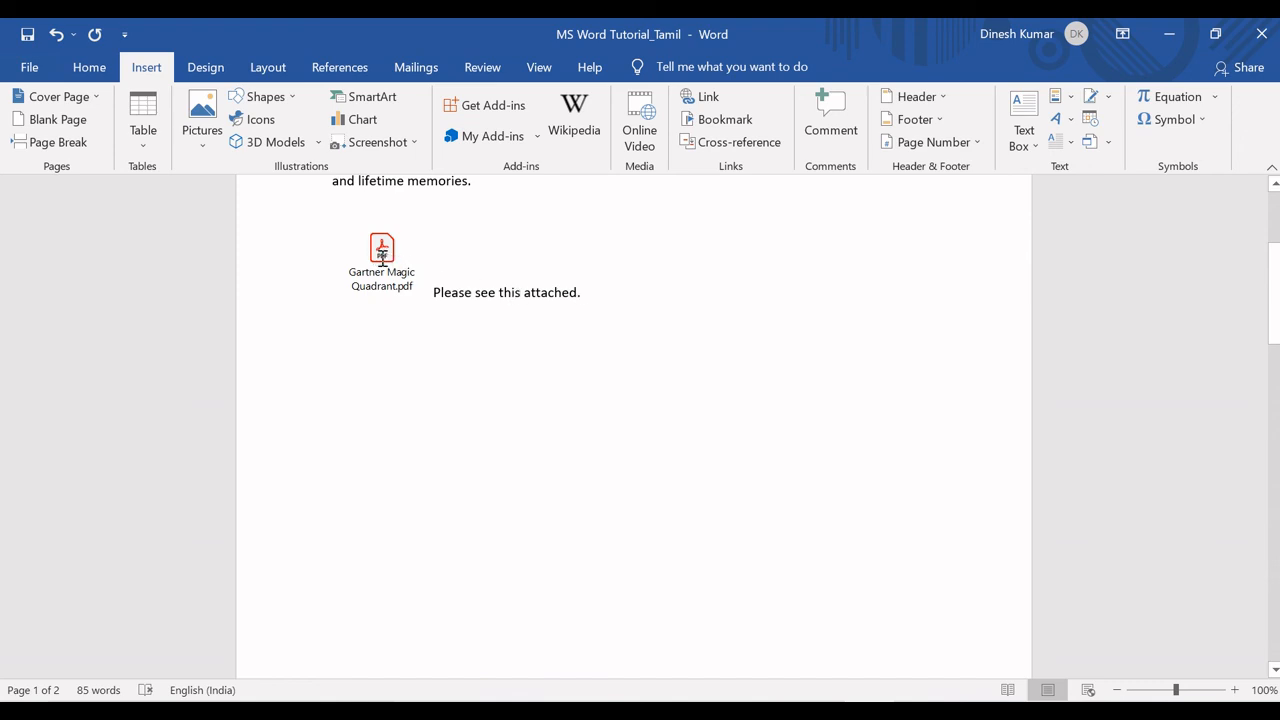
Open the embedded PDF from its icon, browse through its pages, and close the PDF reader.
click(380, 256)
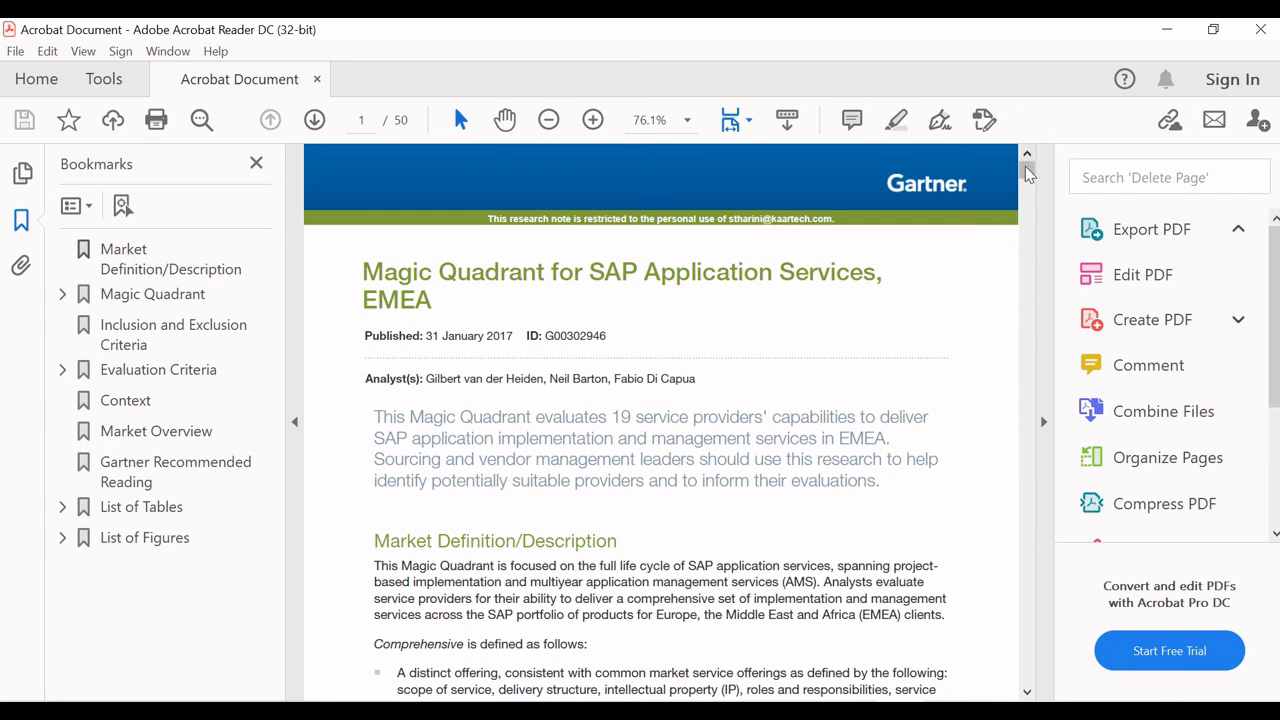
drag(1027, 172, 1027, 292)
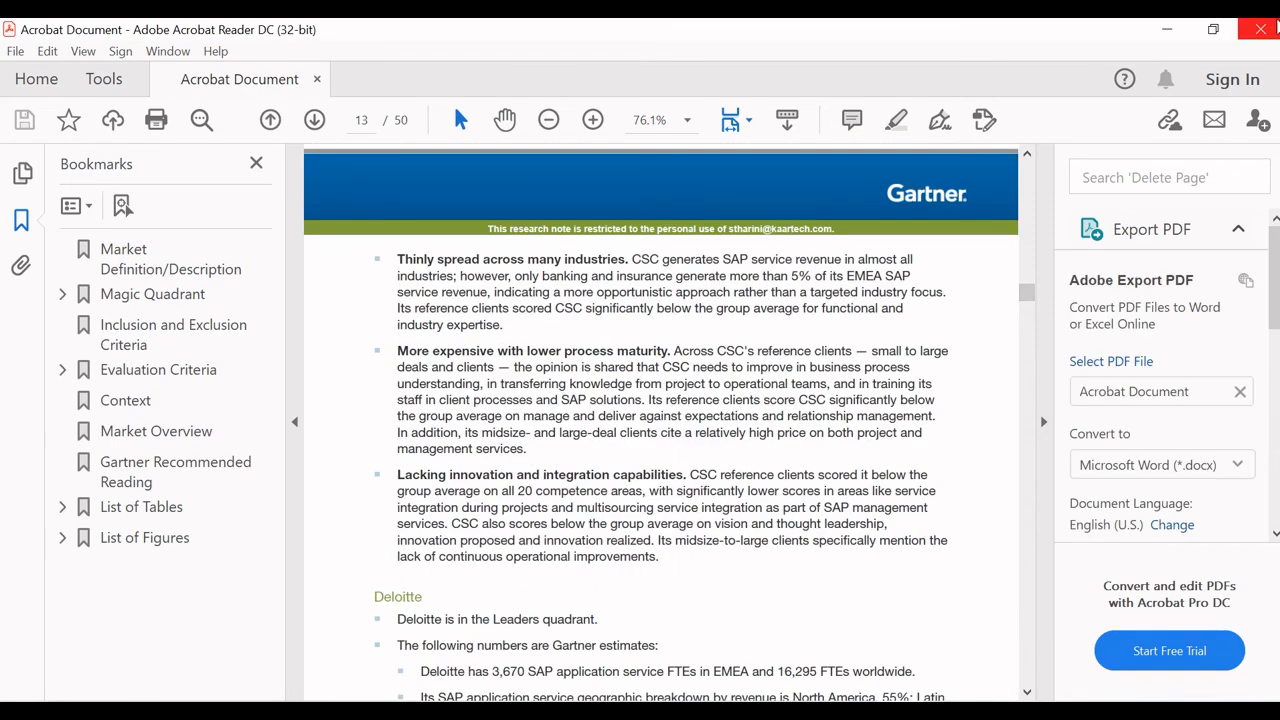
click(1276, 28)
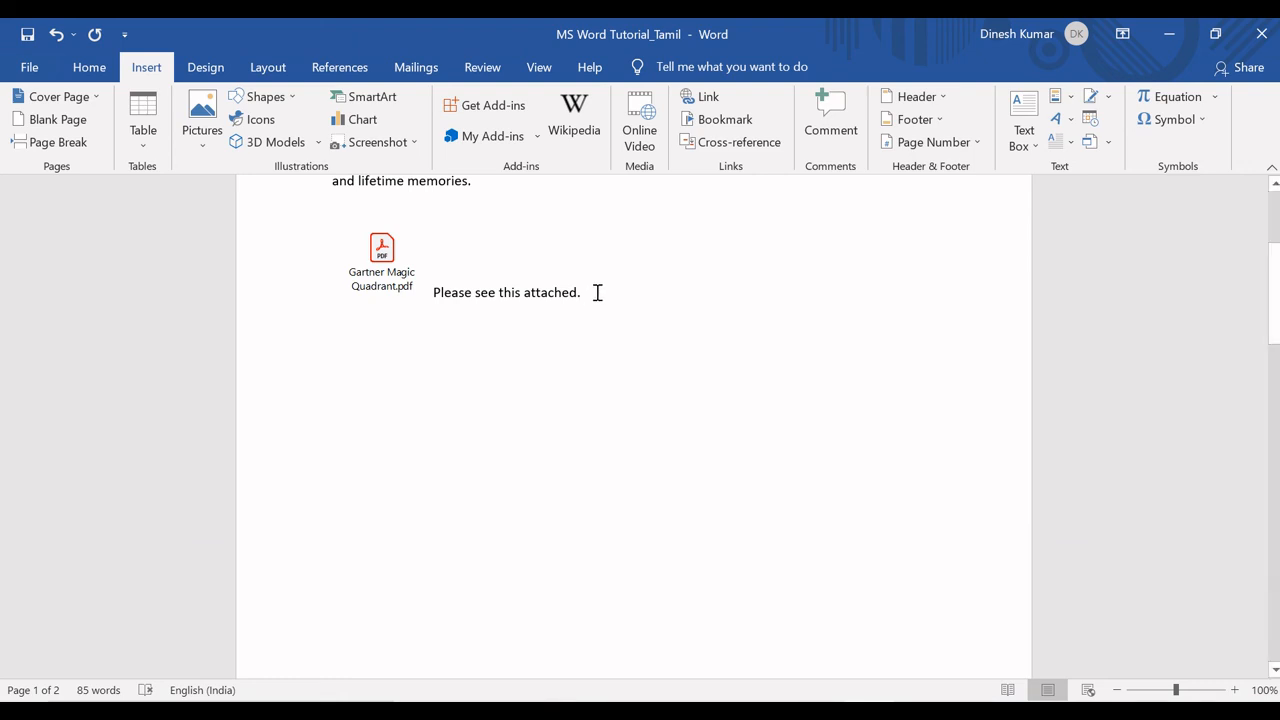
Start a new paragraph below the line with the attached PDF.
key(Return)
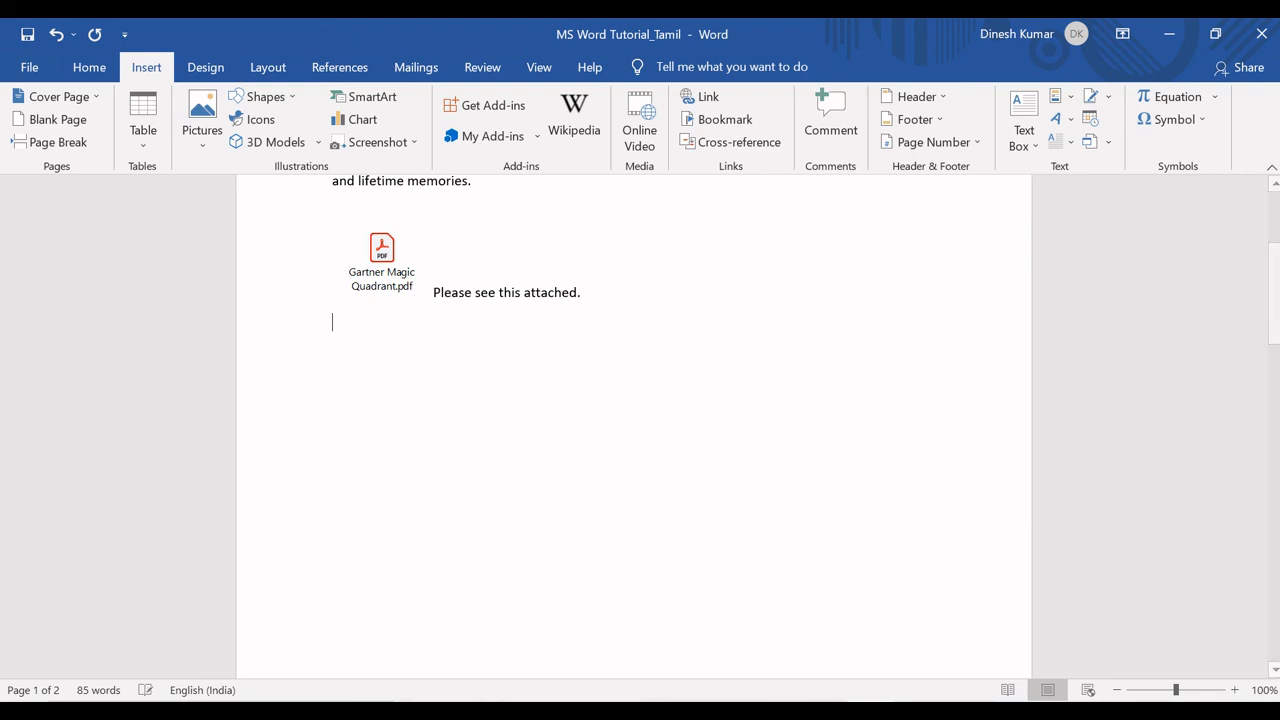
Embed the video file Tech Kichdy Intro.mp4 from the Documents folder as an object displayed as an icon below the attached PDF.
click(1090, 142)
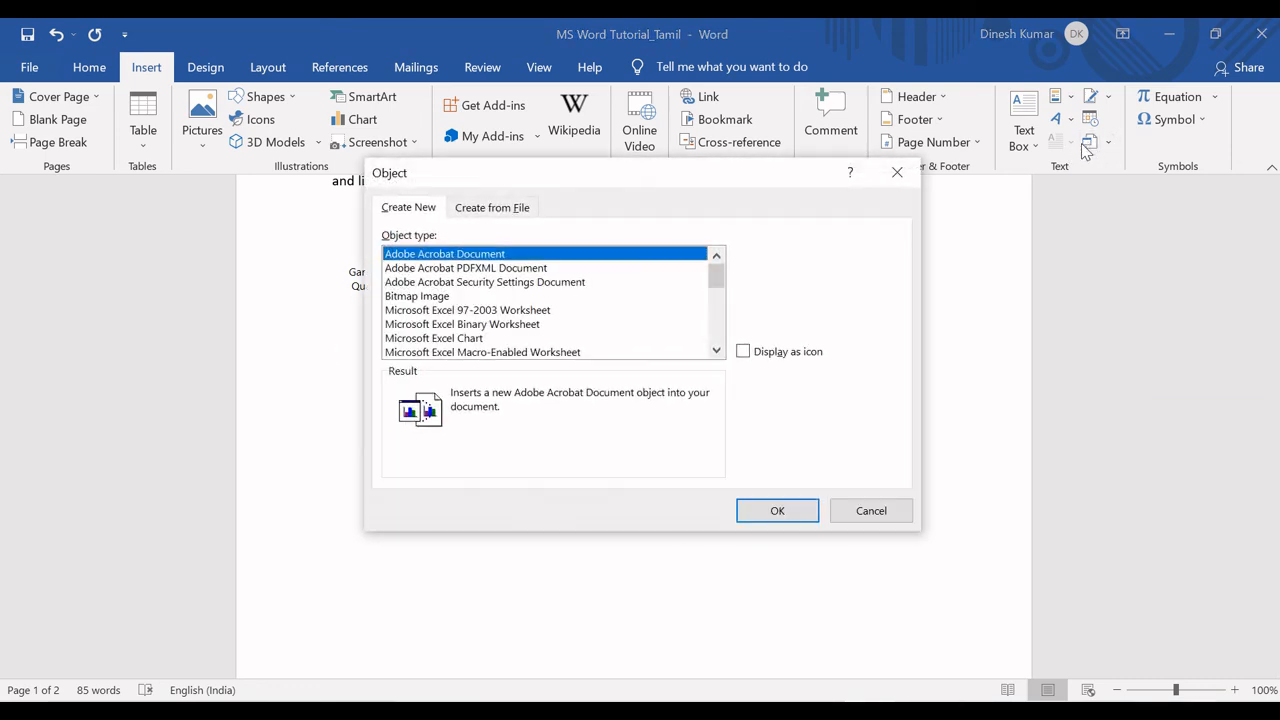
click(489, 211)
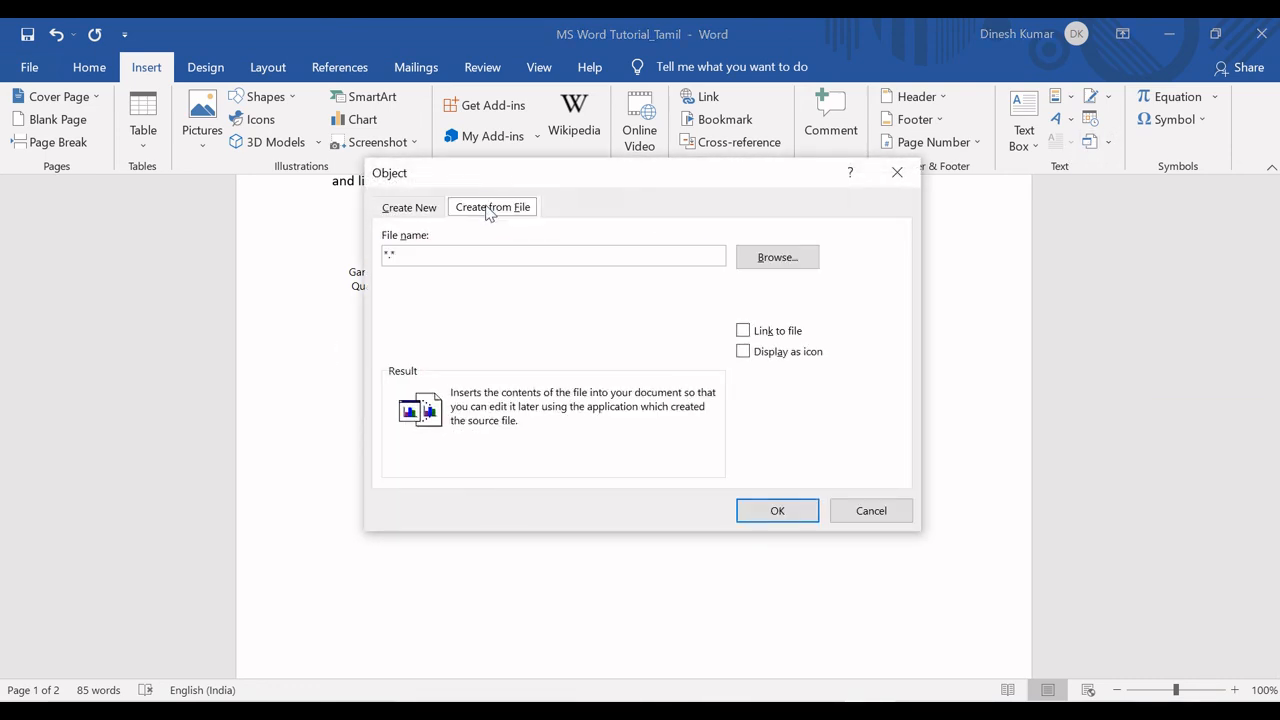
click(780, 259)
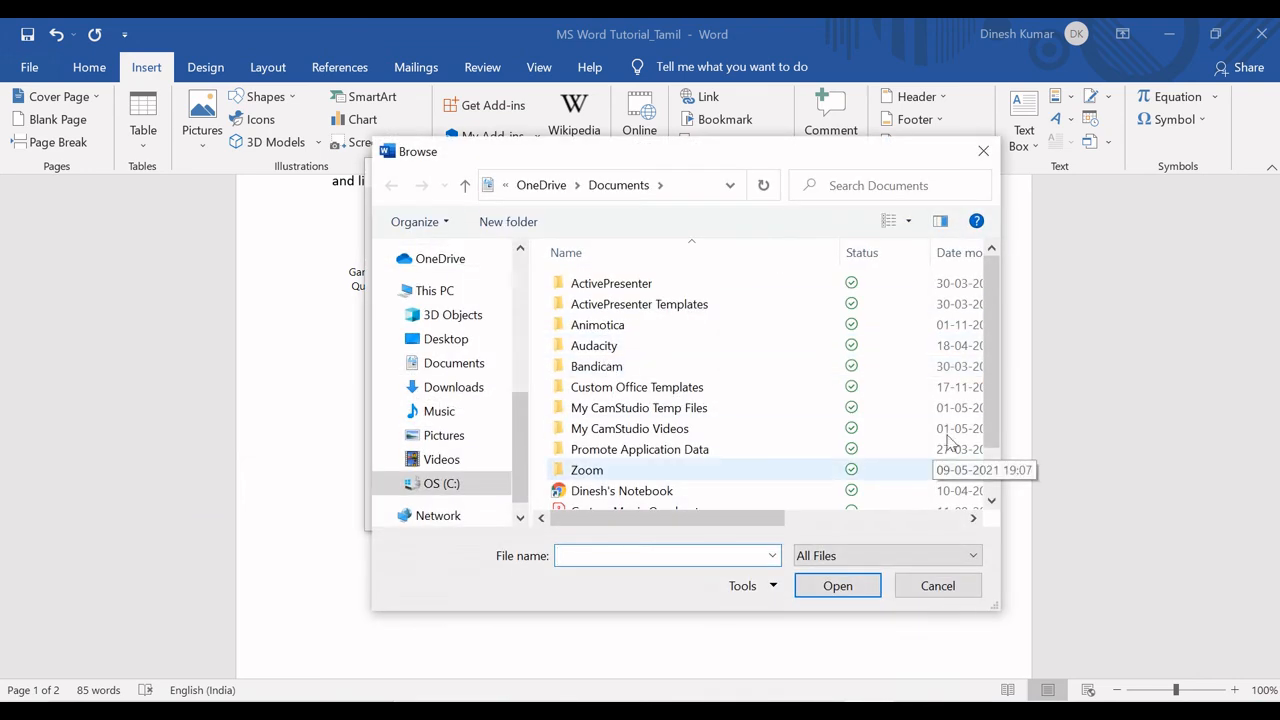
scroll(992, 457, down, 1)
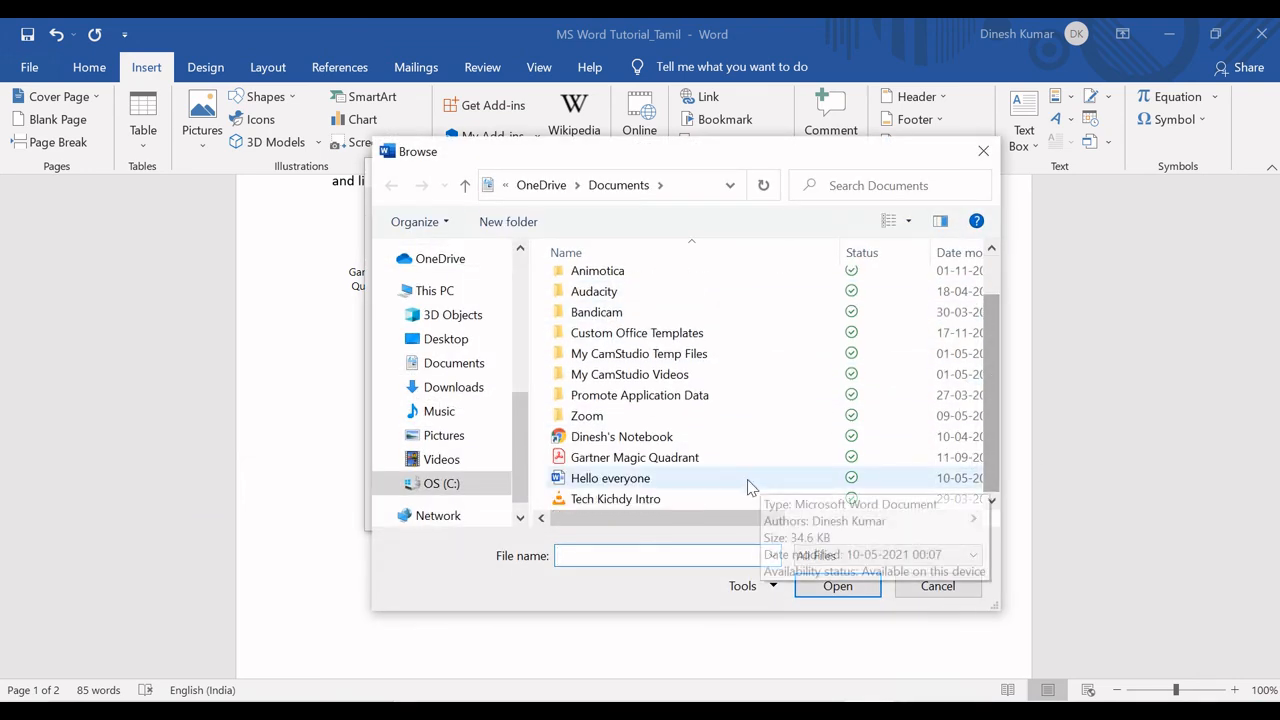
double_click(657, 500)
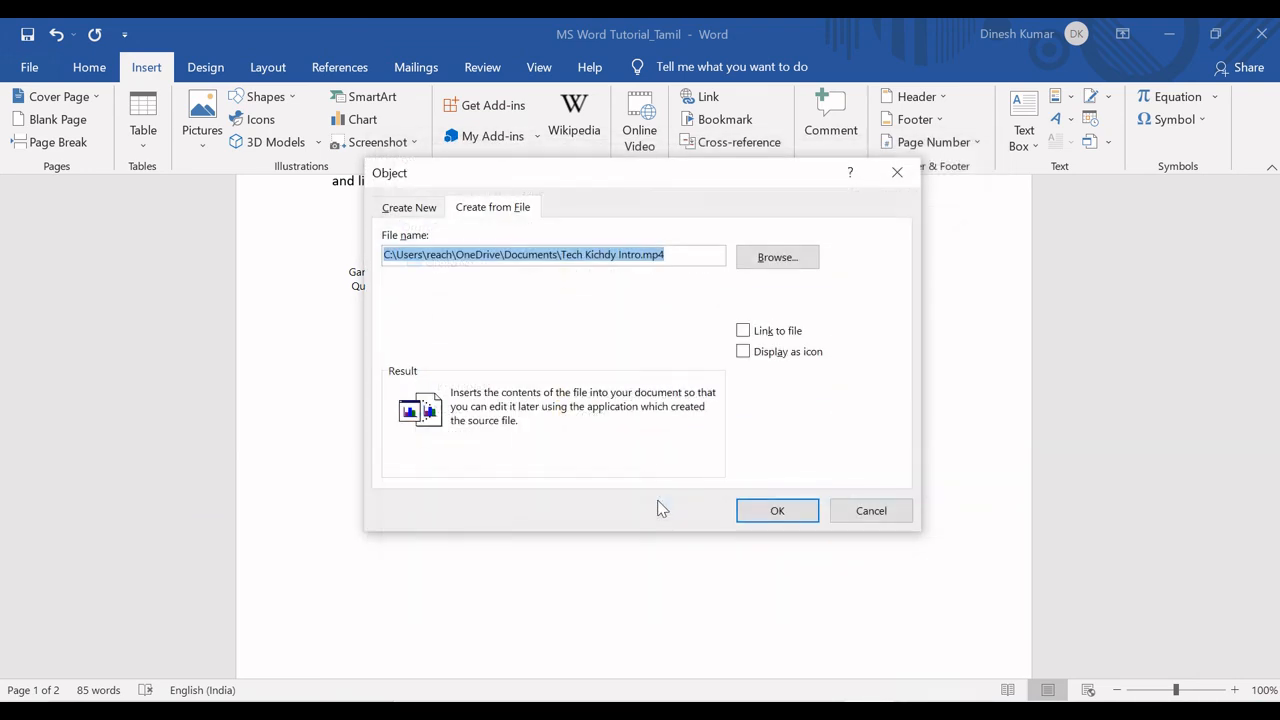
click(770, 353)
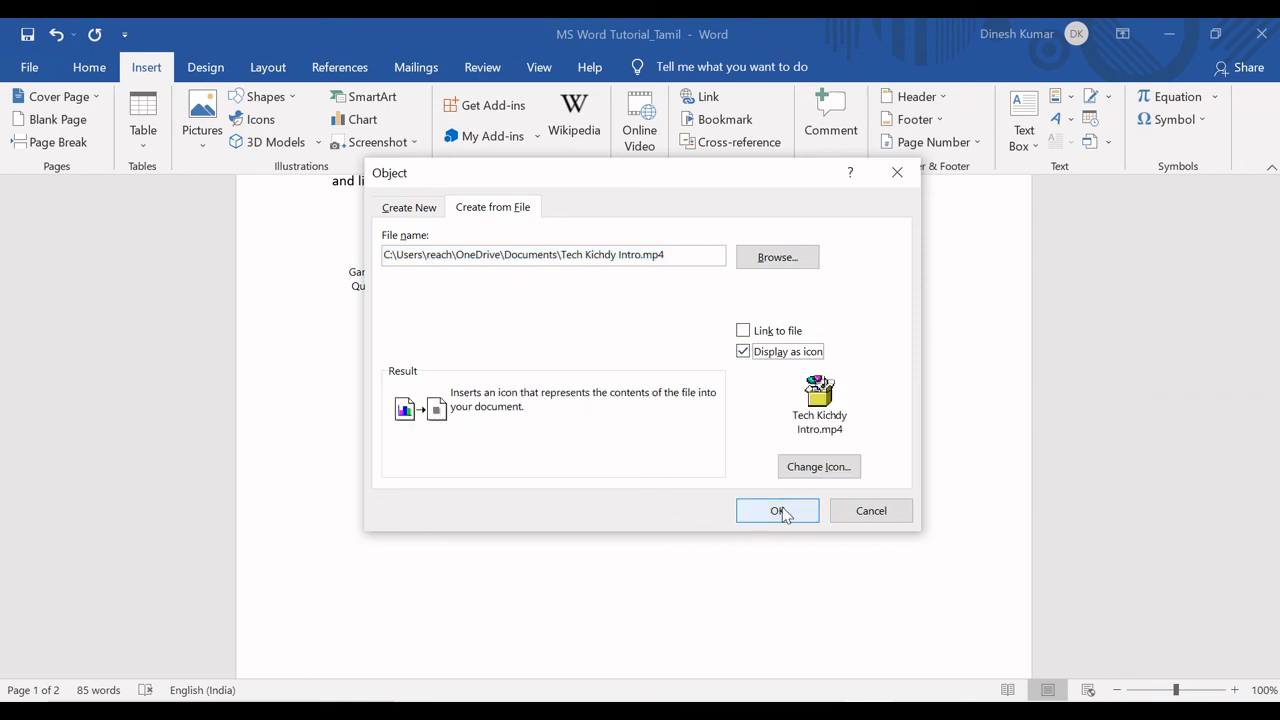
click(780, 511)
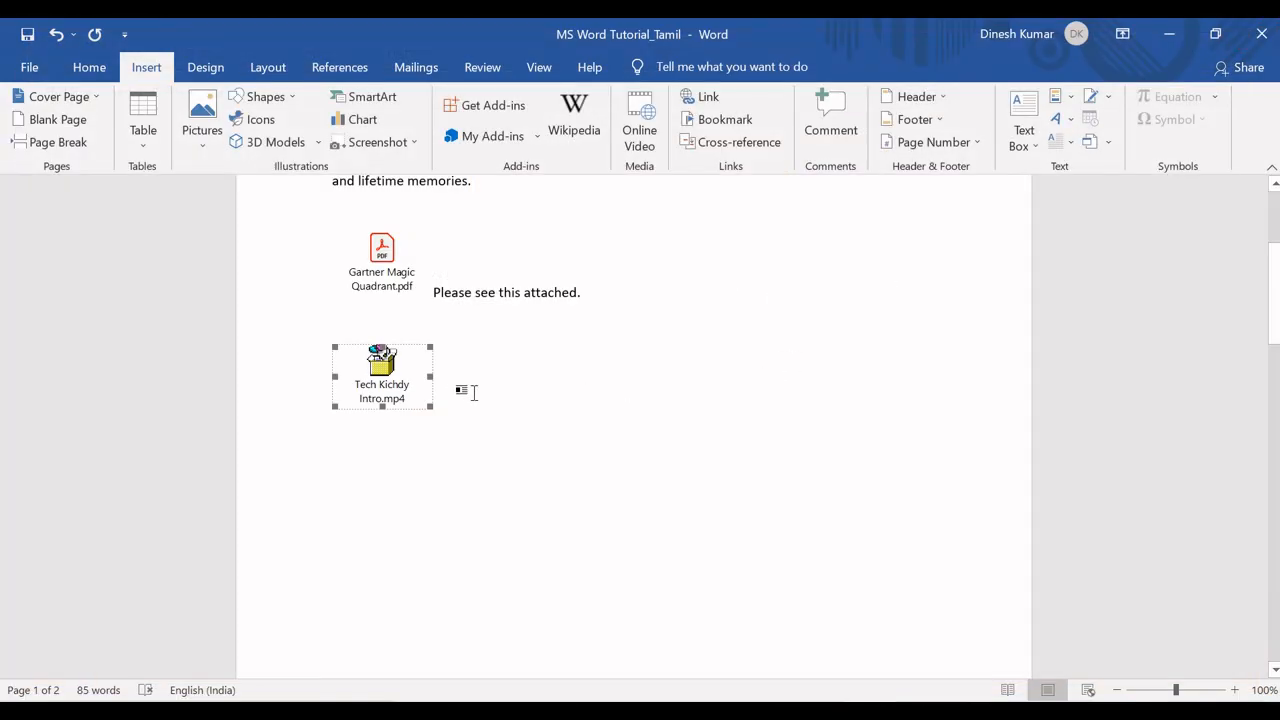
Write "Please see the video file attached." directly after the Tech Kichdy Intro.mp4 icon.
click(469, 389)
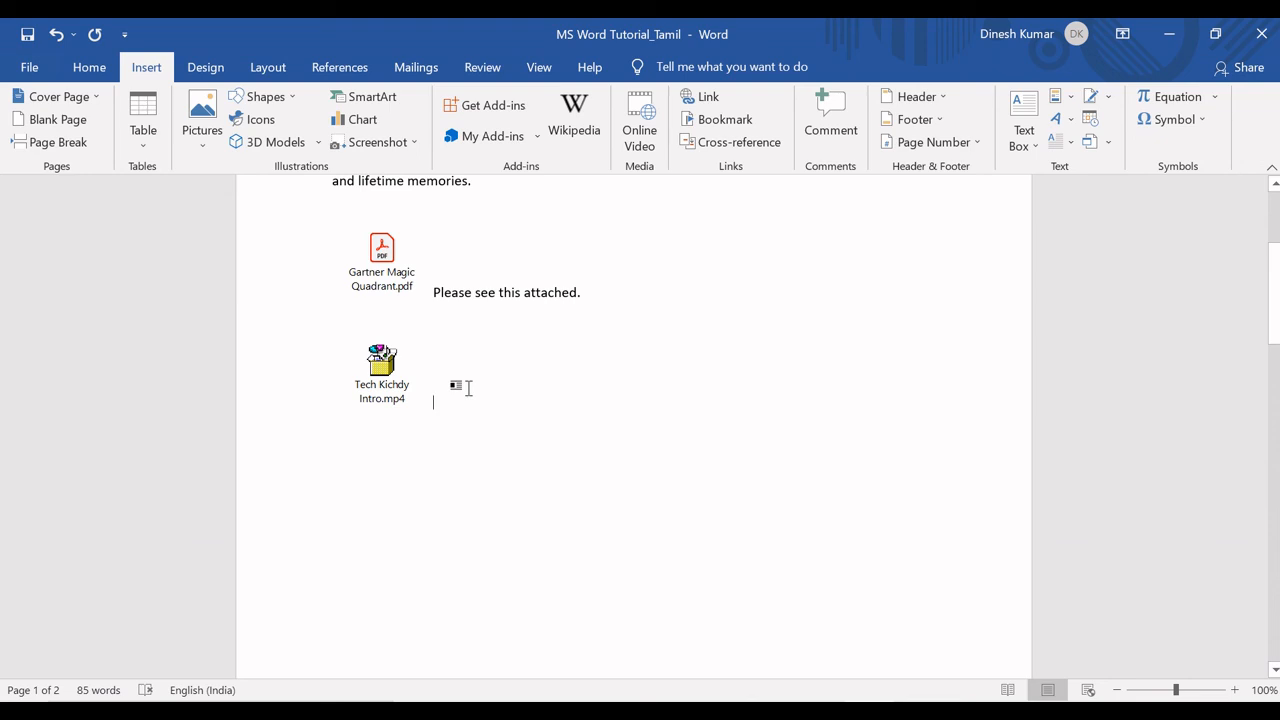
text(Pleease see)
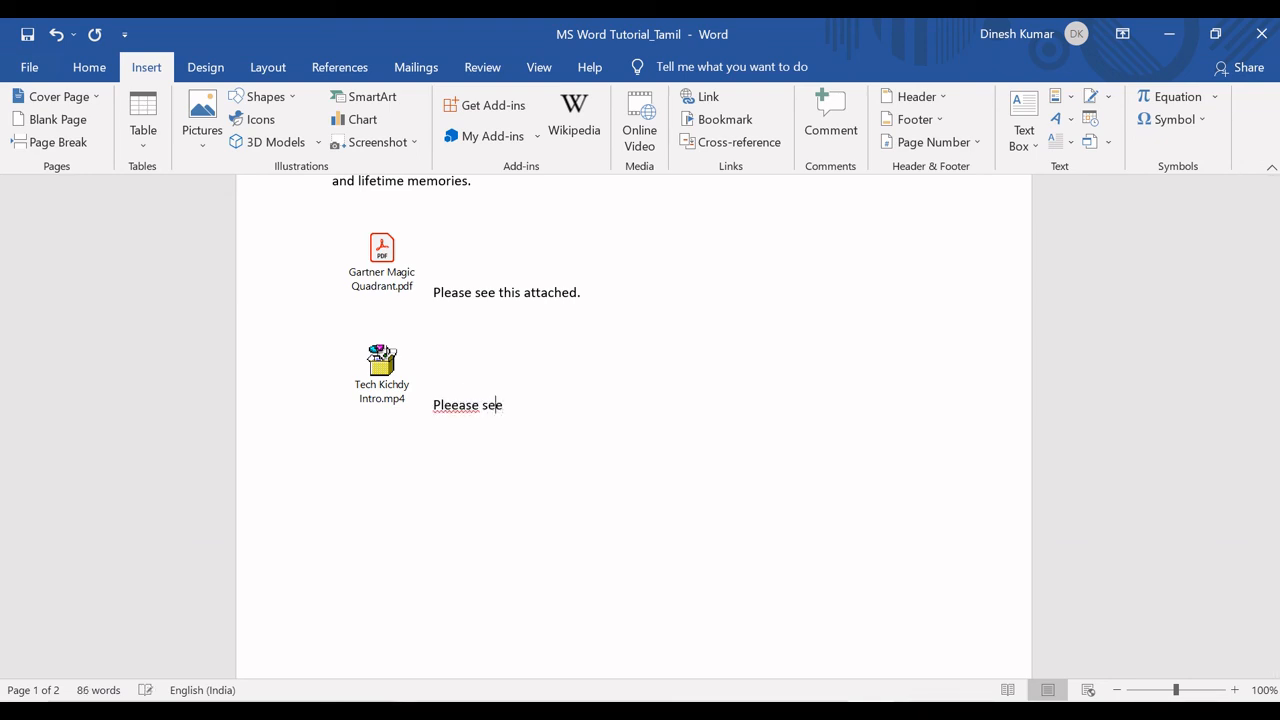
text( the video file attached)
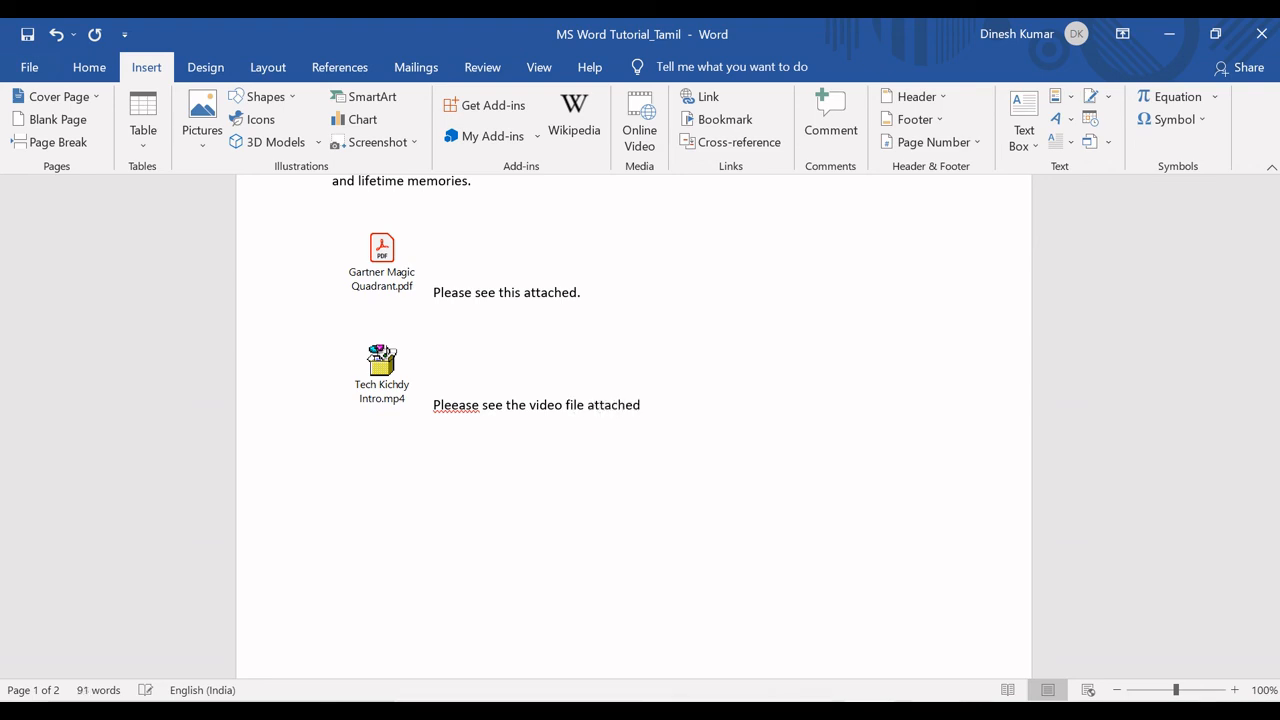
key(BackSpace)
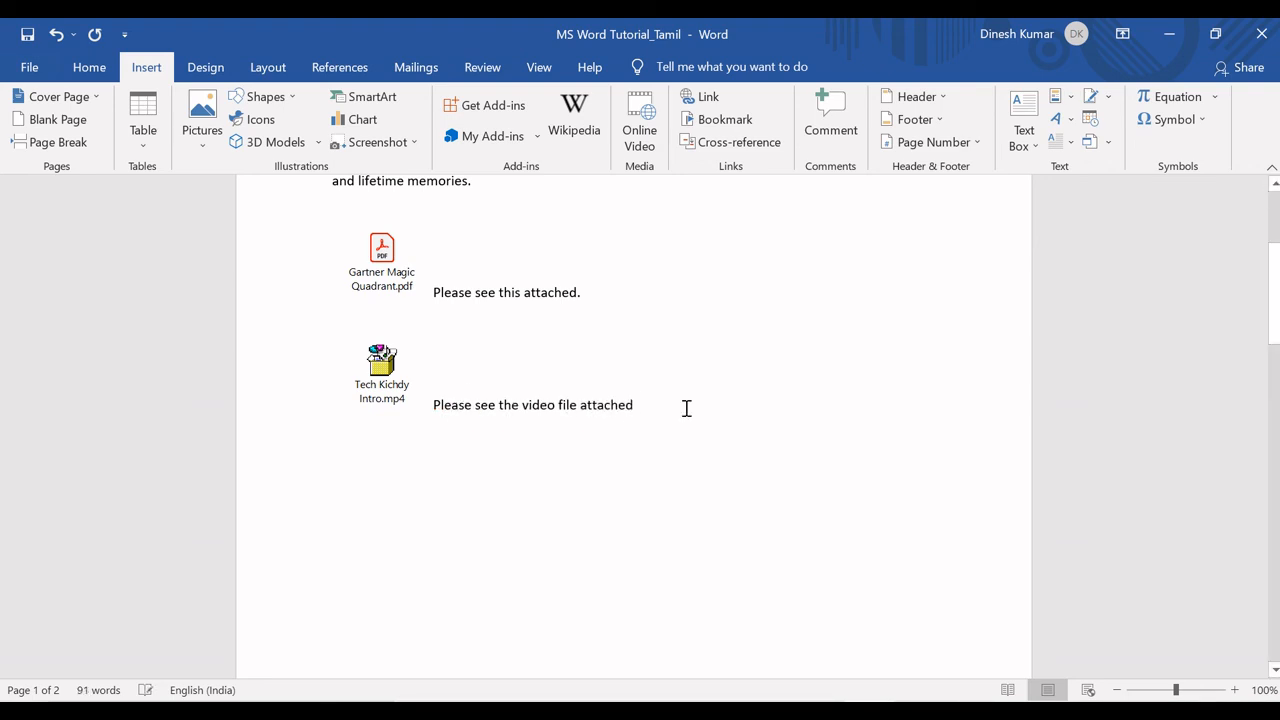
text(.)
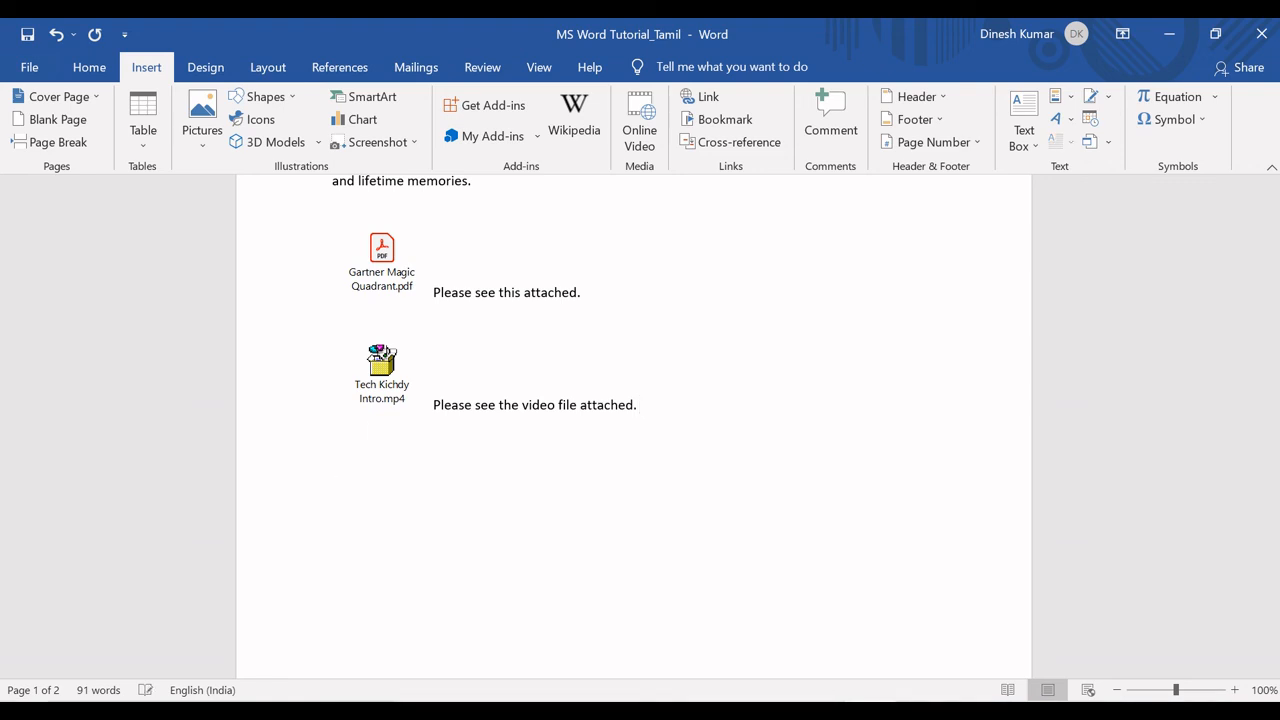
Switch to the functions list in Excel, fill the Insert Videos/Object cell green, and view the functions listed after Part 4.
click(828, 712)
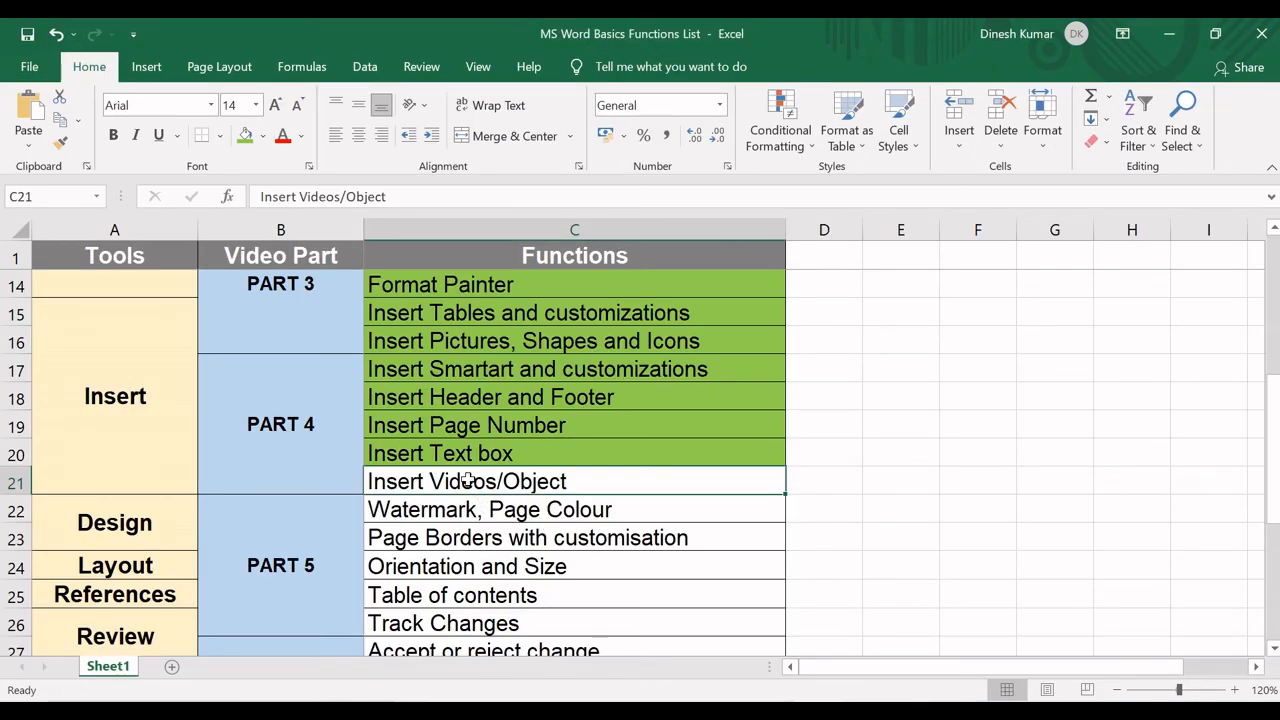
click(245, 140)
click(292, 420)
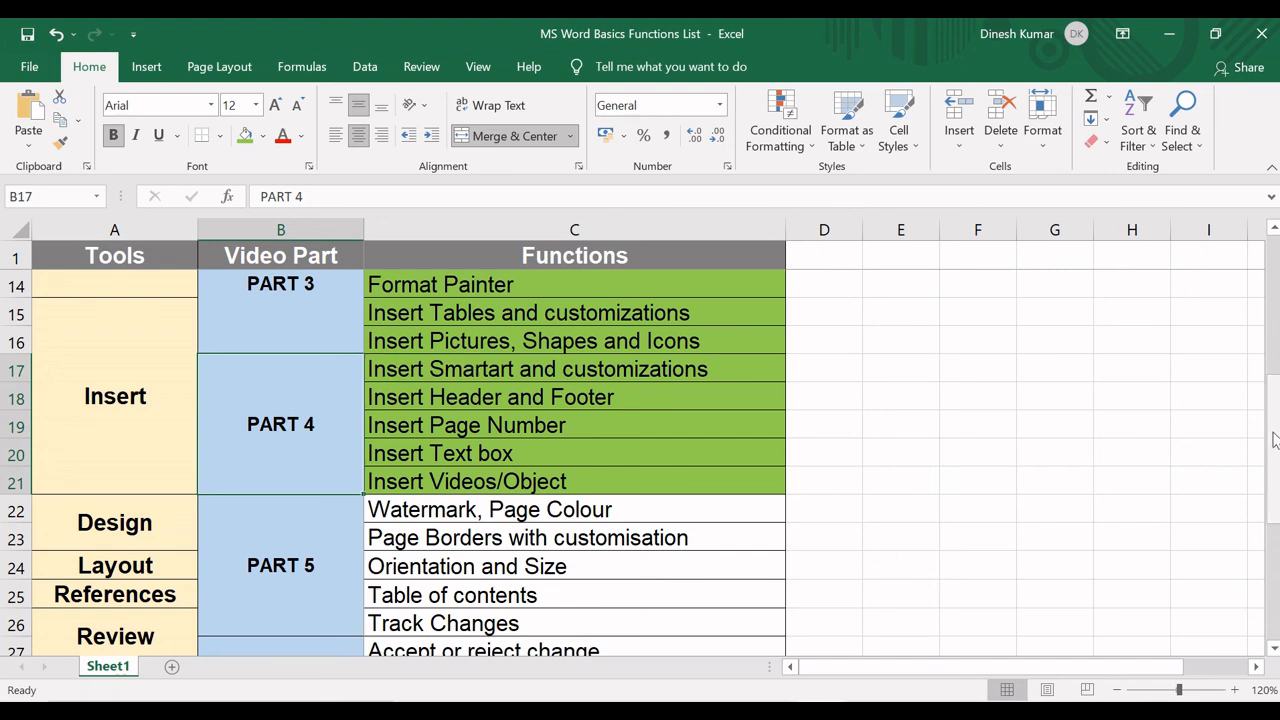
drag(1275, 440, 1275, 522)
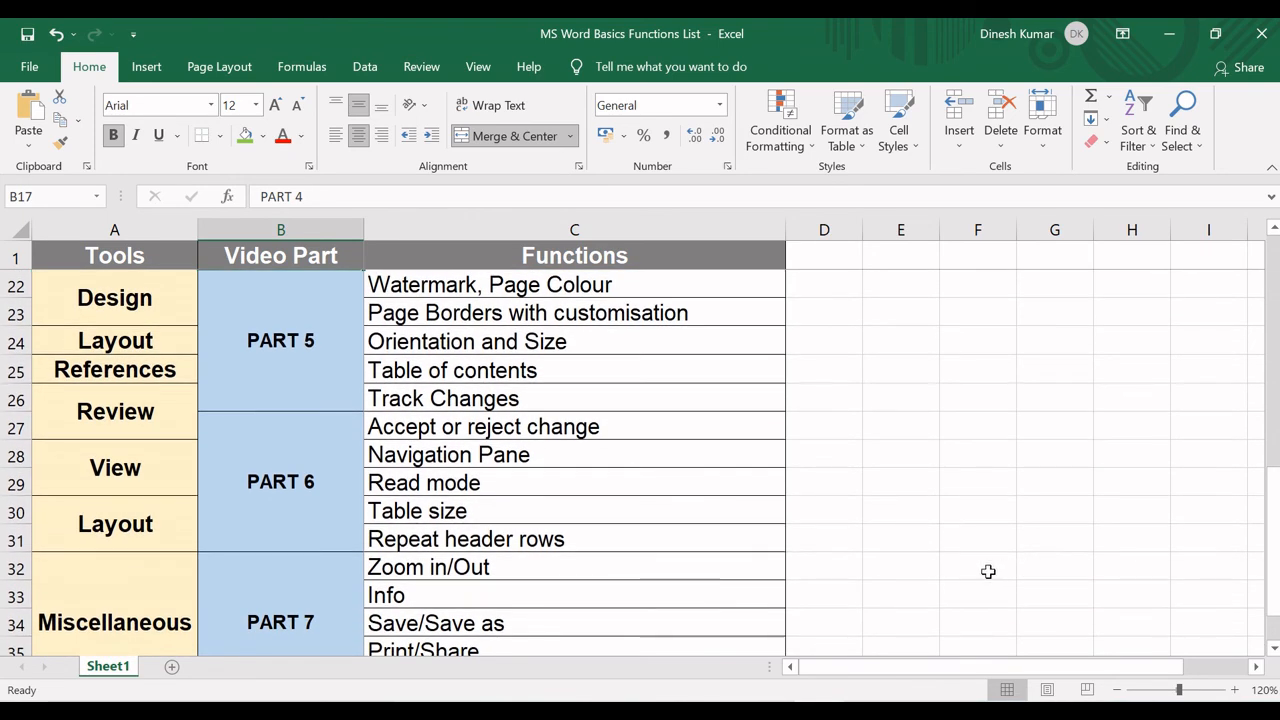